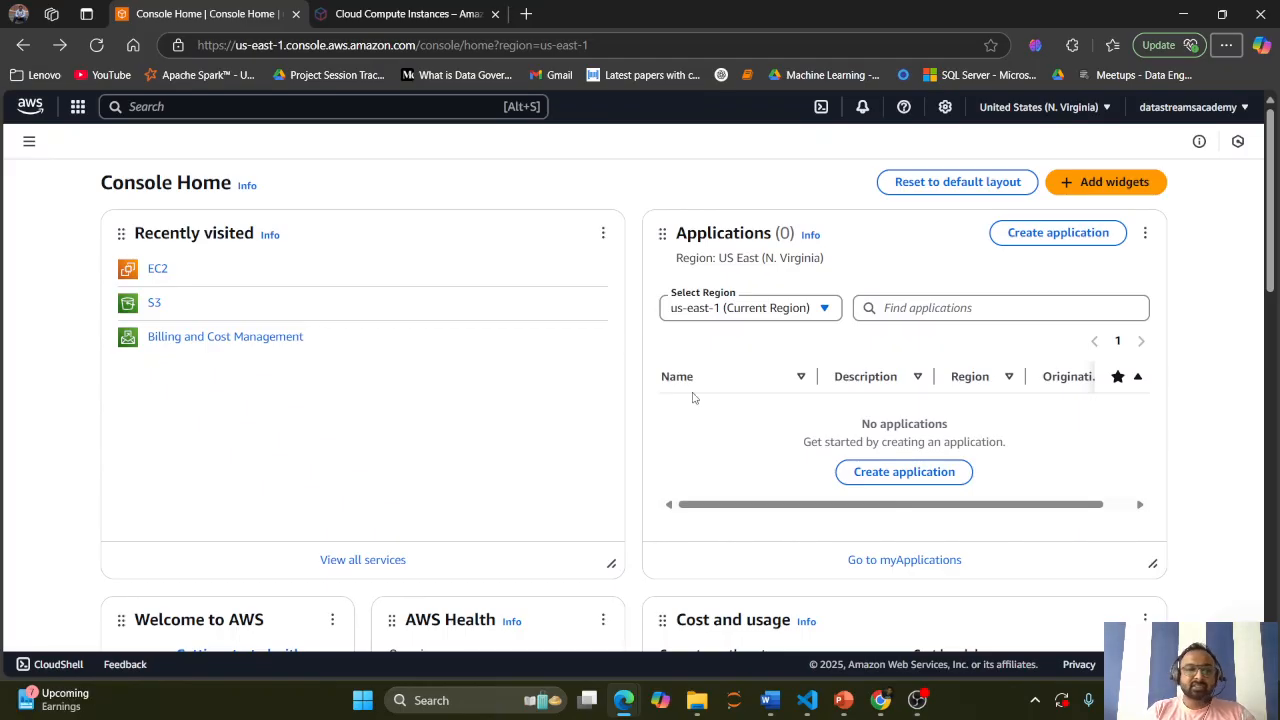
Search the AWS console for EC2 and open the EC2 service page.
left_click(173, 107)
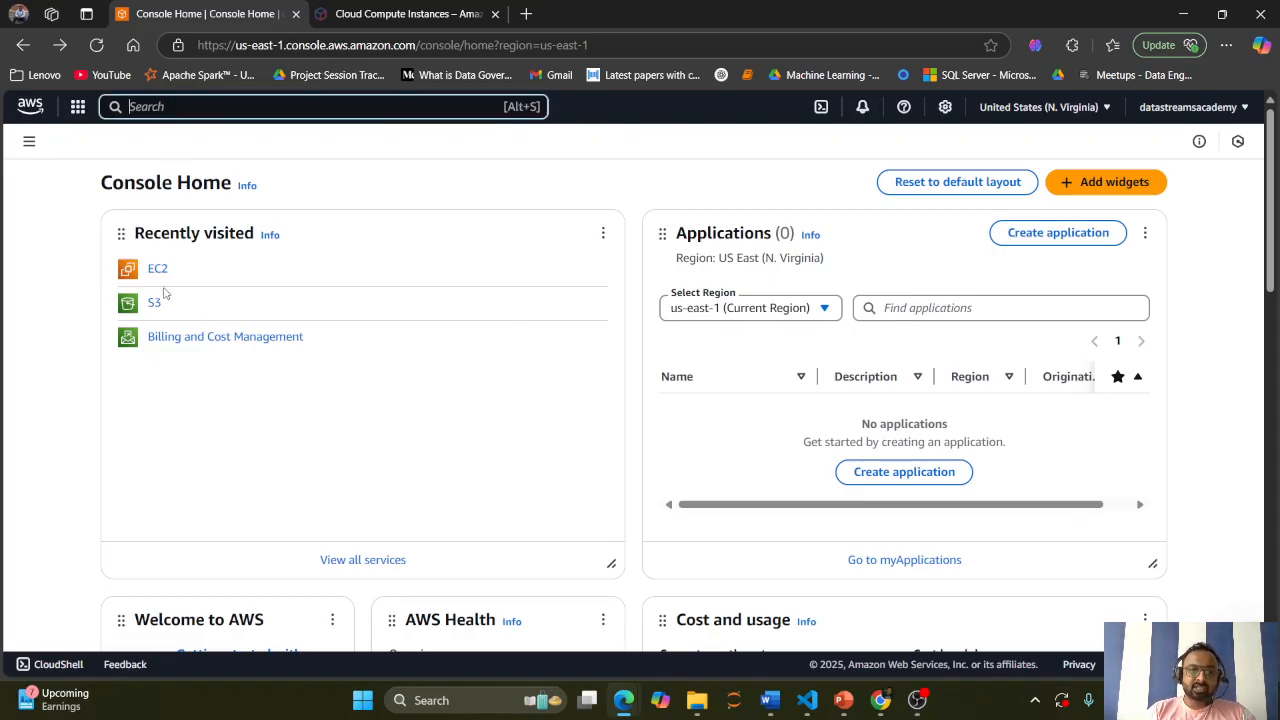
type("EC2")
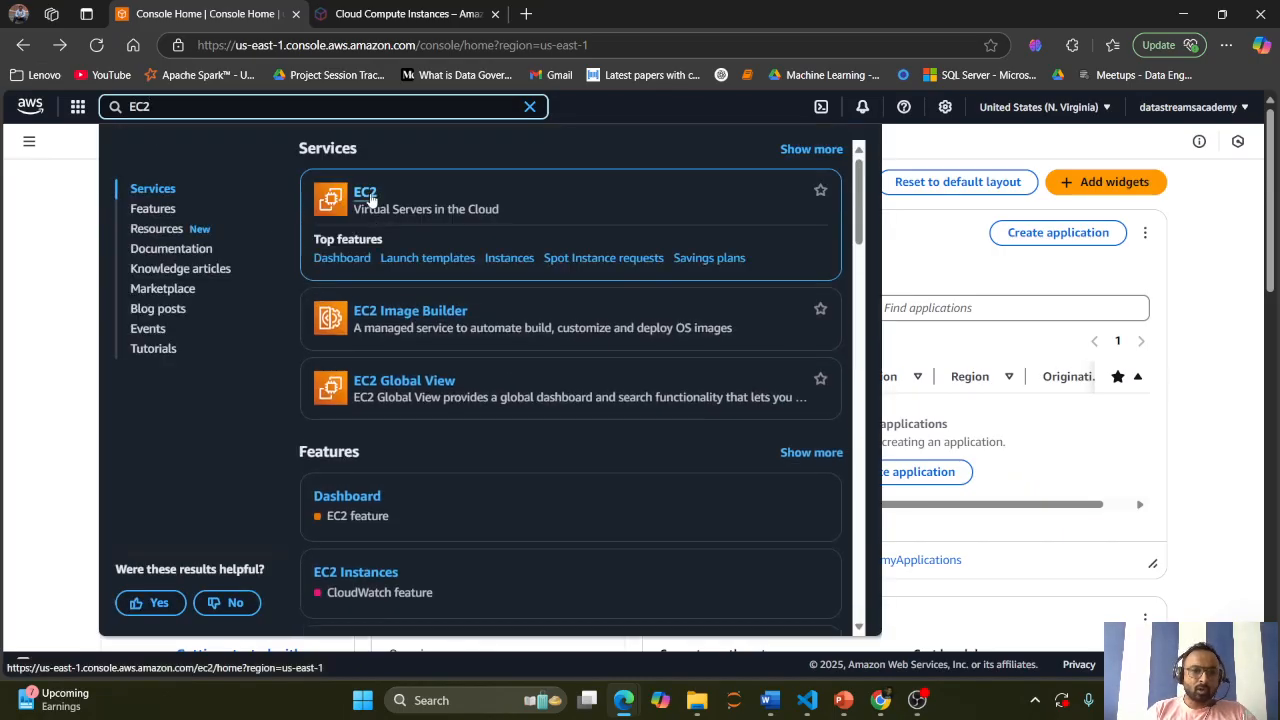
left_click(368, 197)
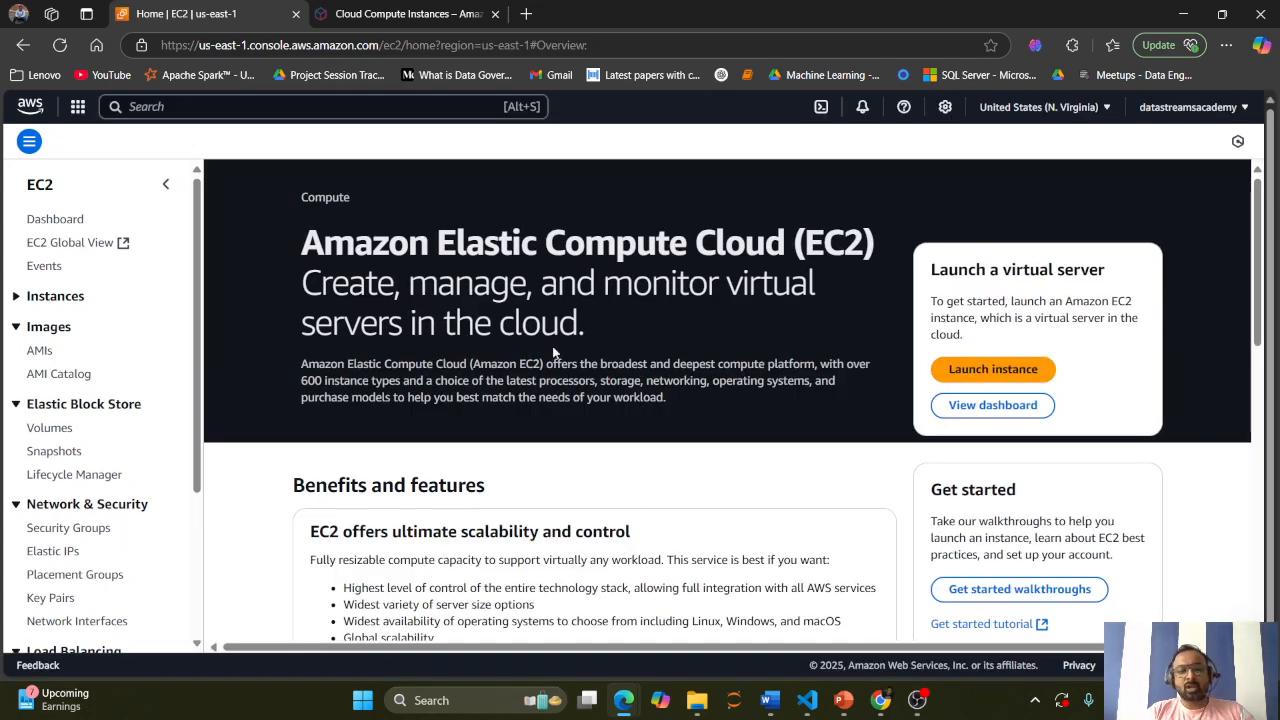
Look through the EC2 benefits and use cases and open the form for launching an instance.
scroll(621, 440, "down", 2)
scroll(621, 440, "up", 1)
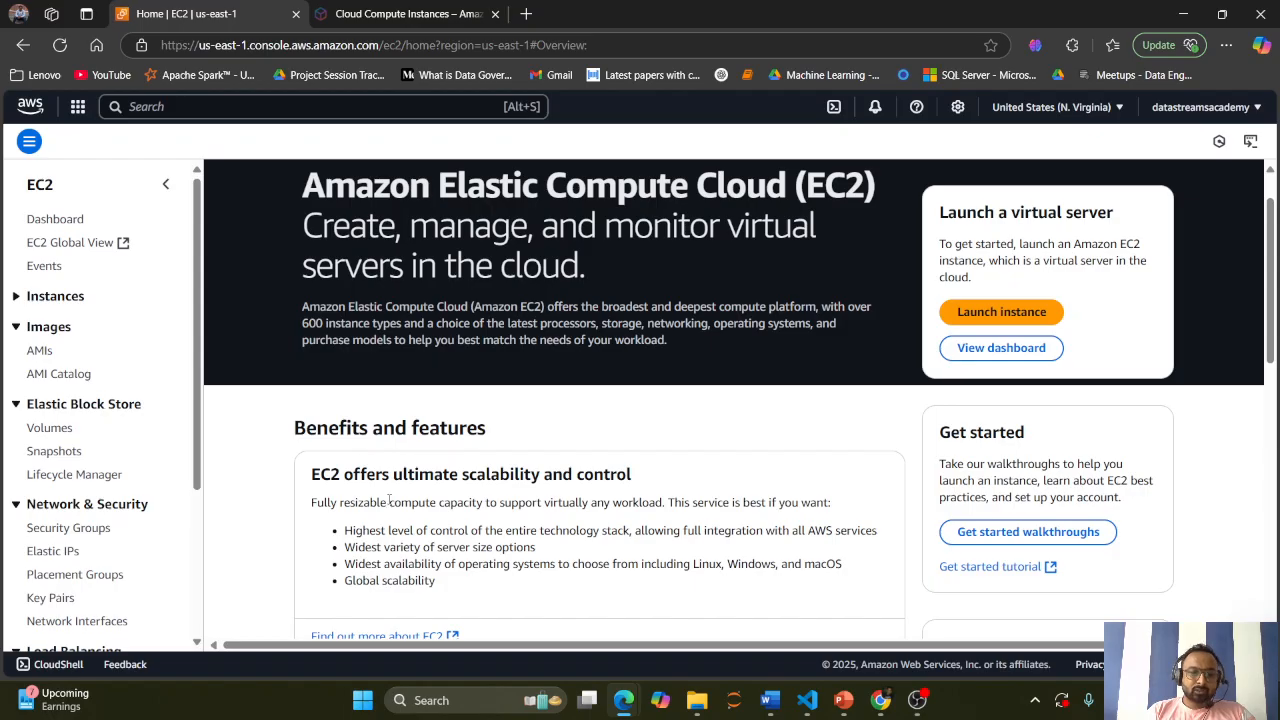
scroll(389, 498, "down", 1)
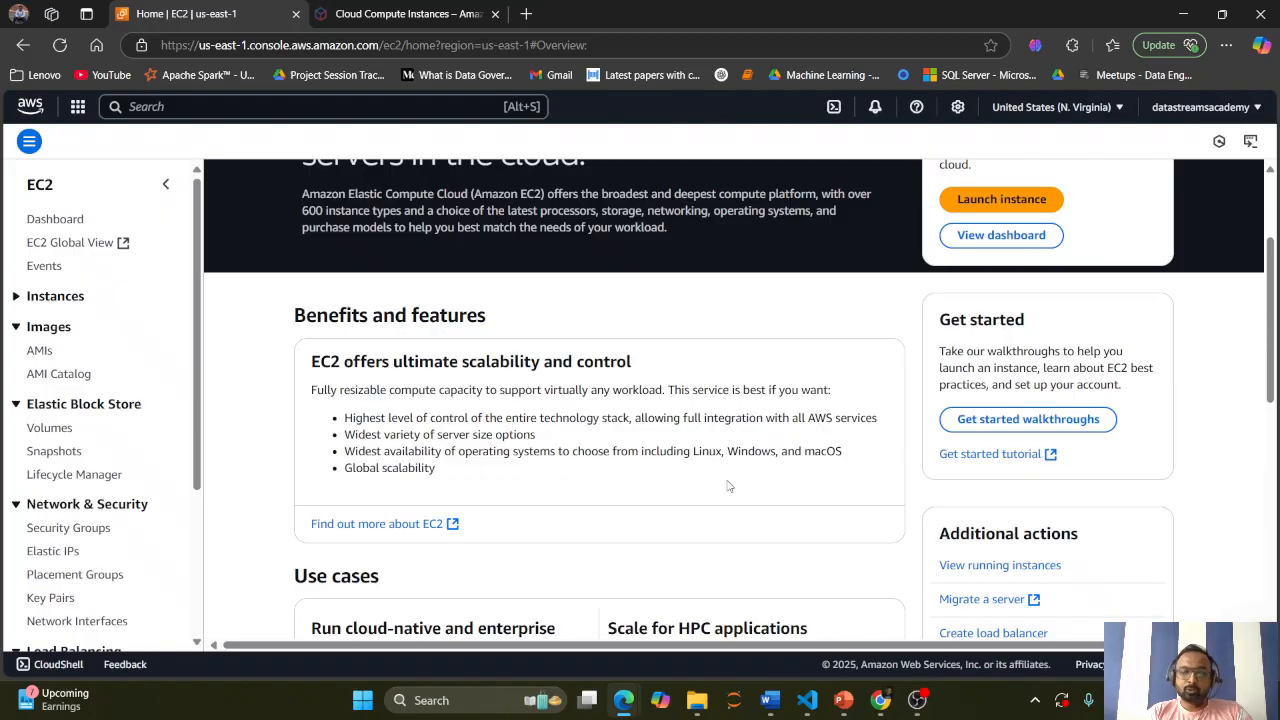
scroll(728, 486, "down", 4)
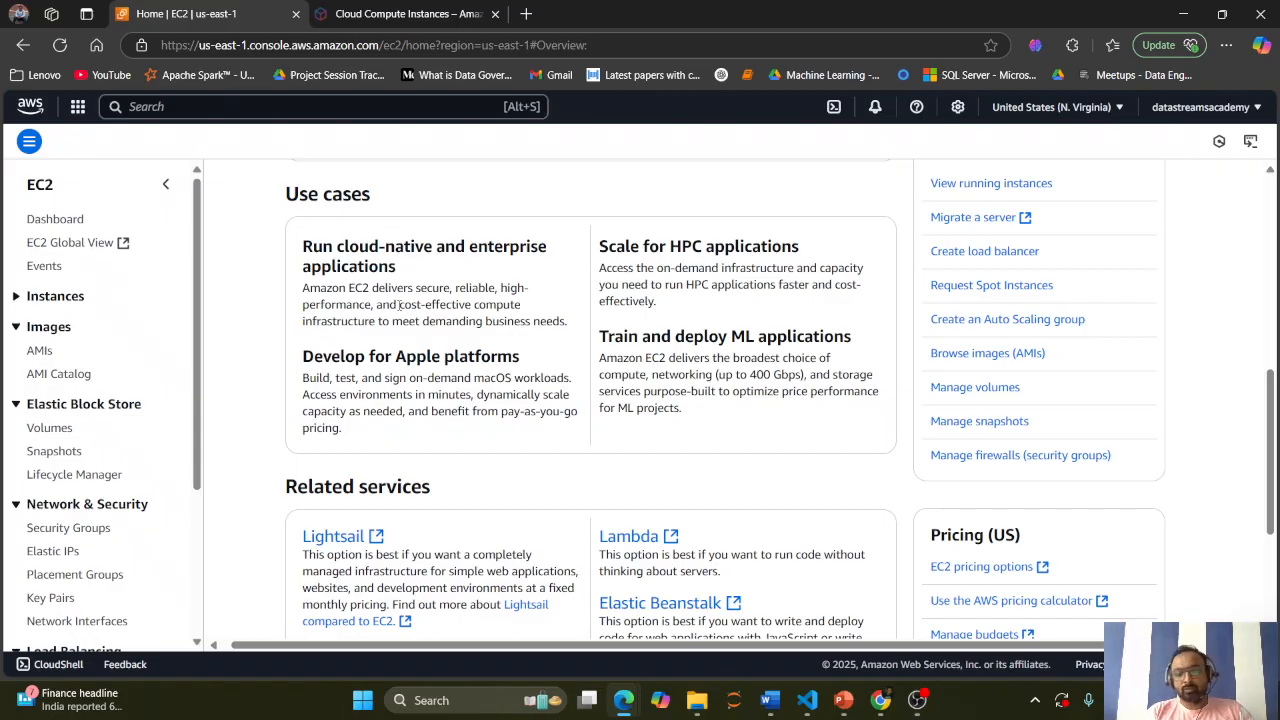
scroll(358, 424, "up", 1)
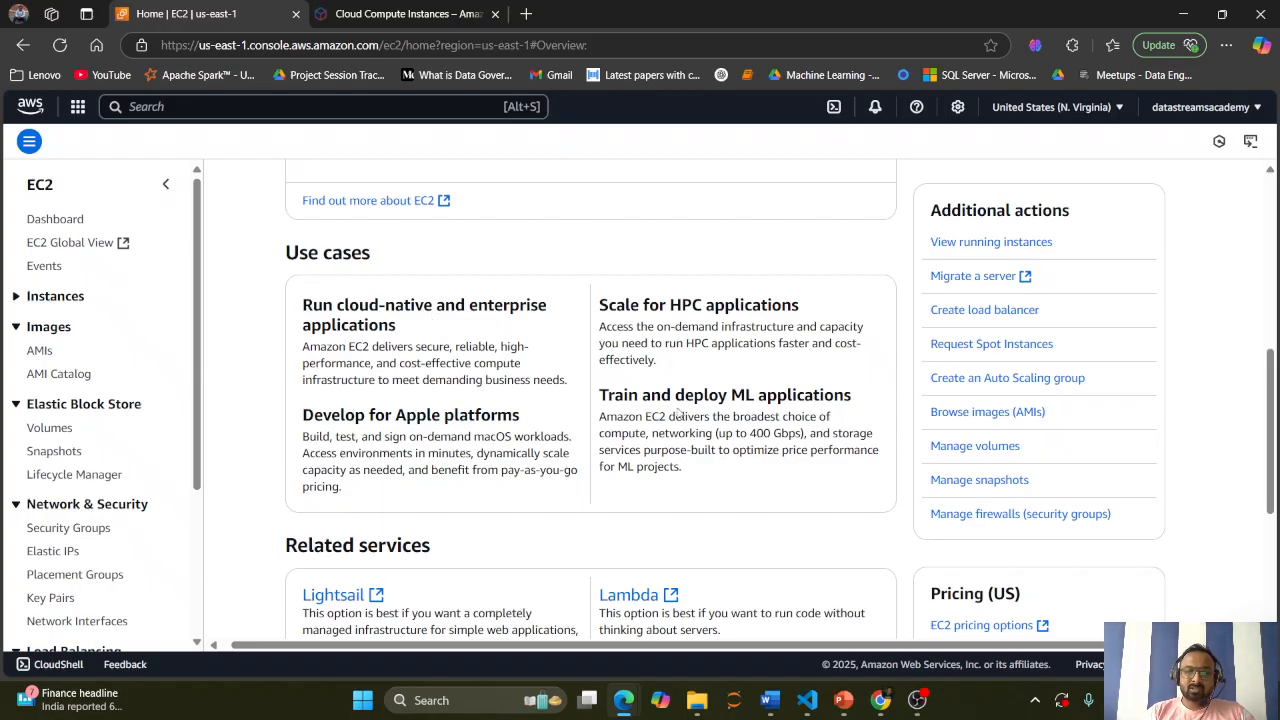
scroll(680, 410, "up", 5)
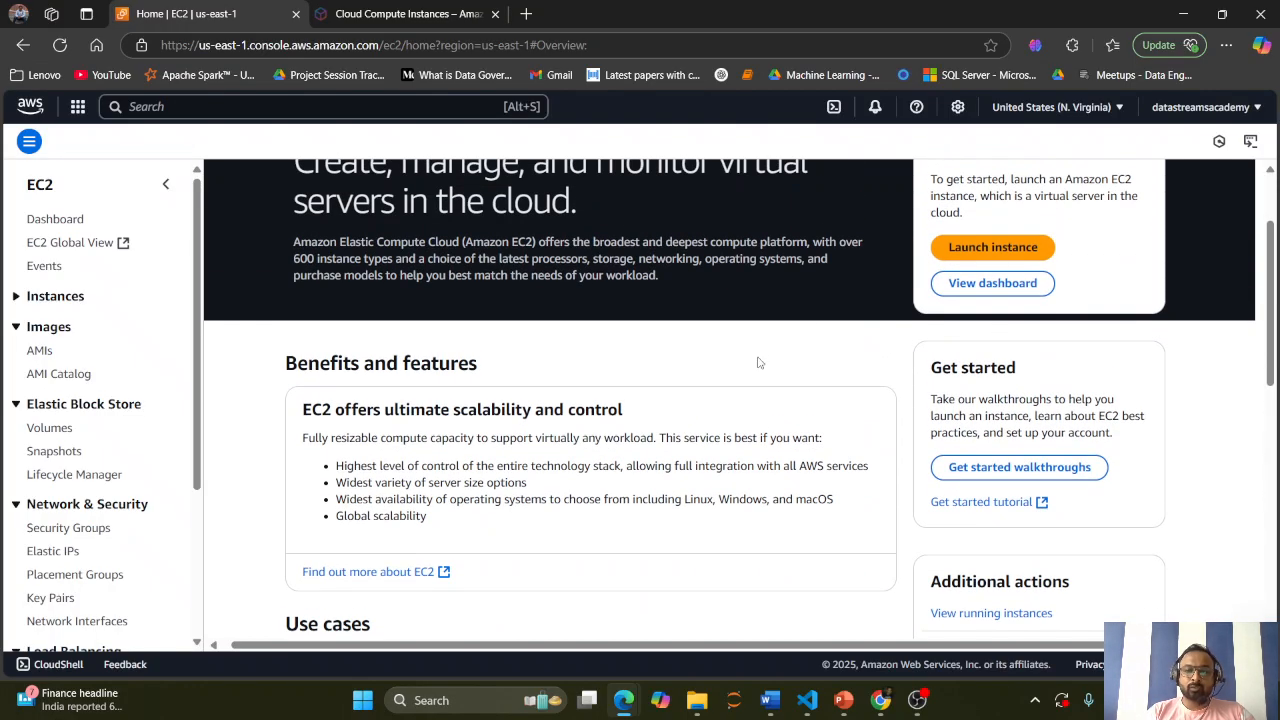
scroll(758, 360, "up", 1)
left_click(963, 343)
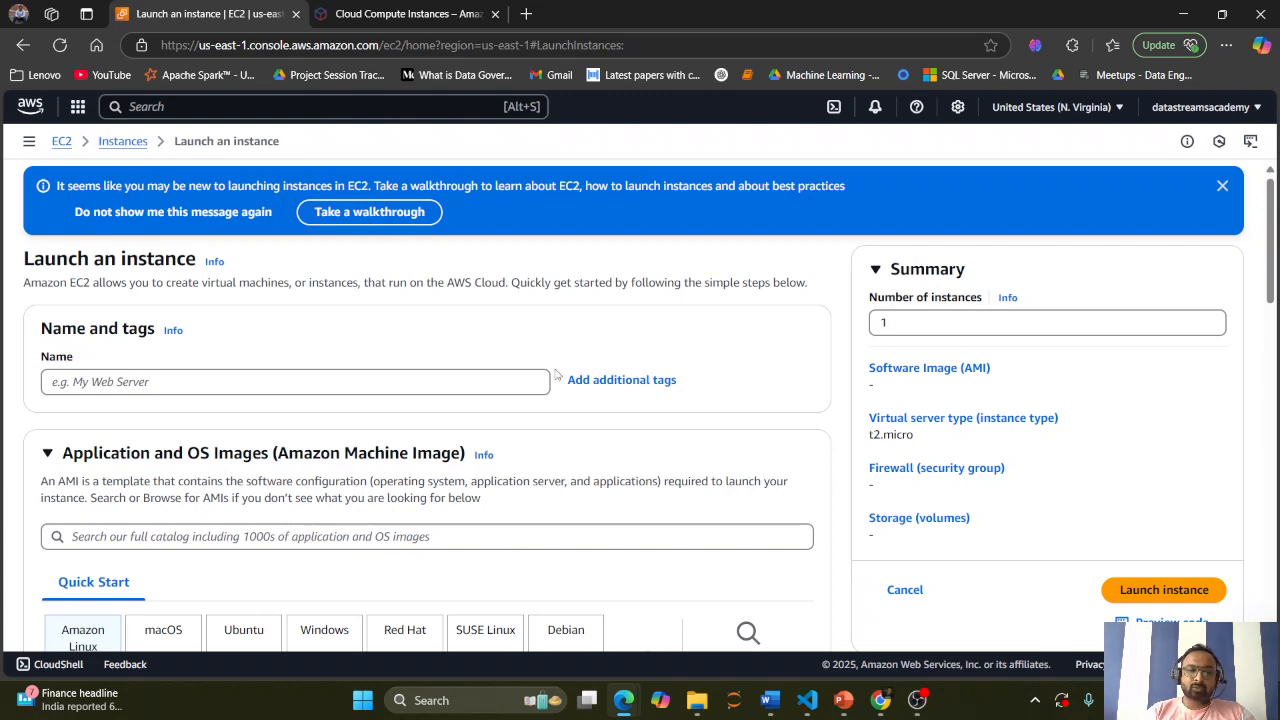
Open the launch walkthroughs and try the one for launching a test server.
left_click(369, 212)
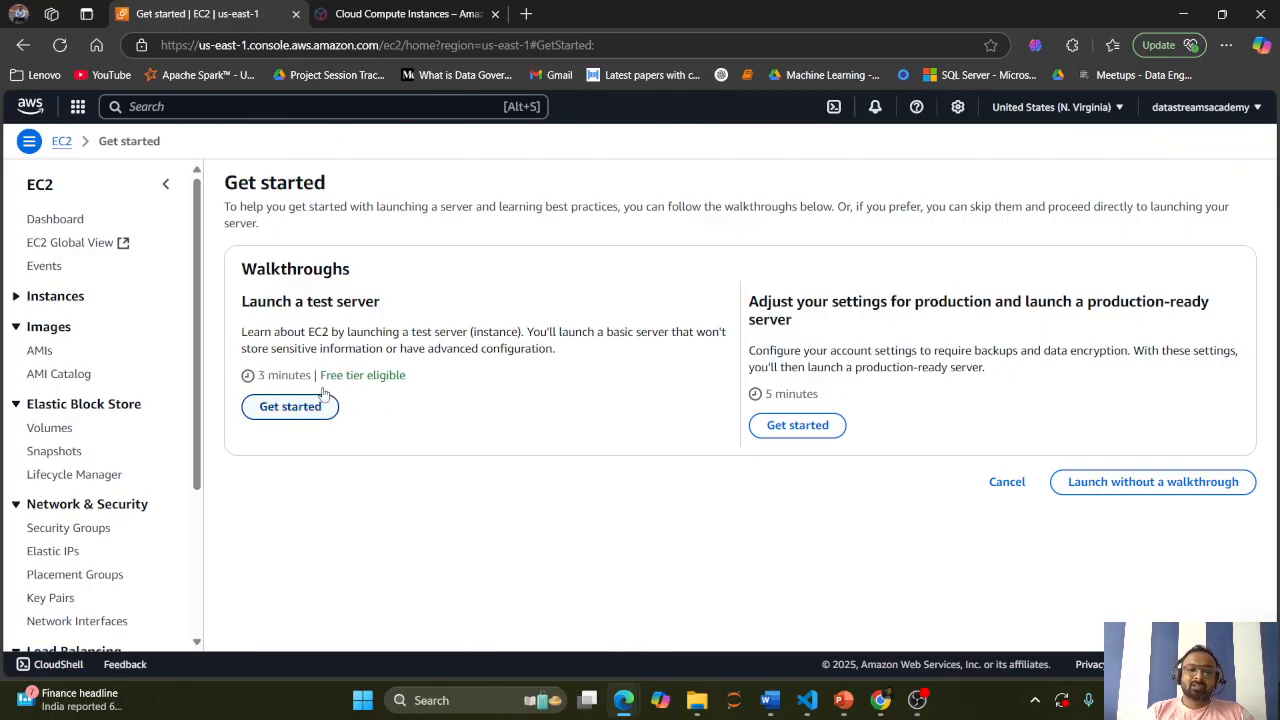
left_click(275, 408)
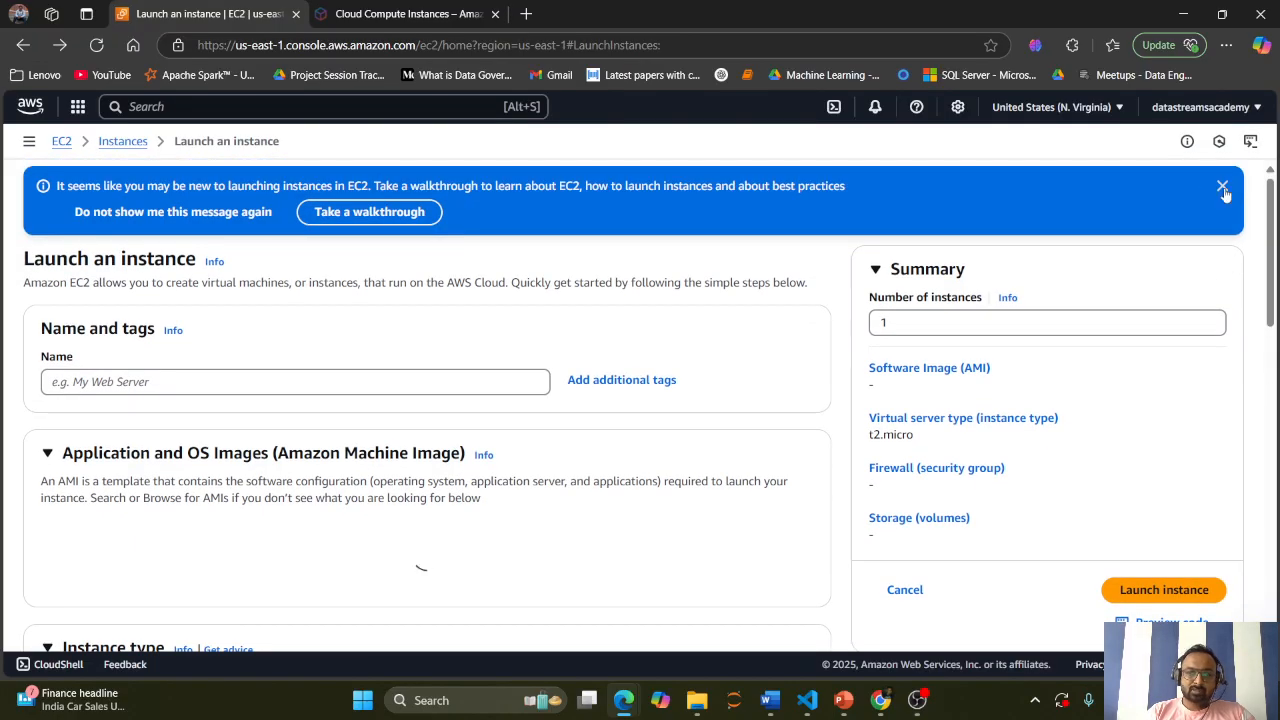
Name the new instance myec2-learning.
left_click(126, 385)
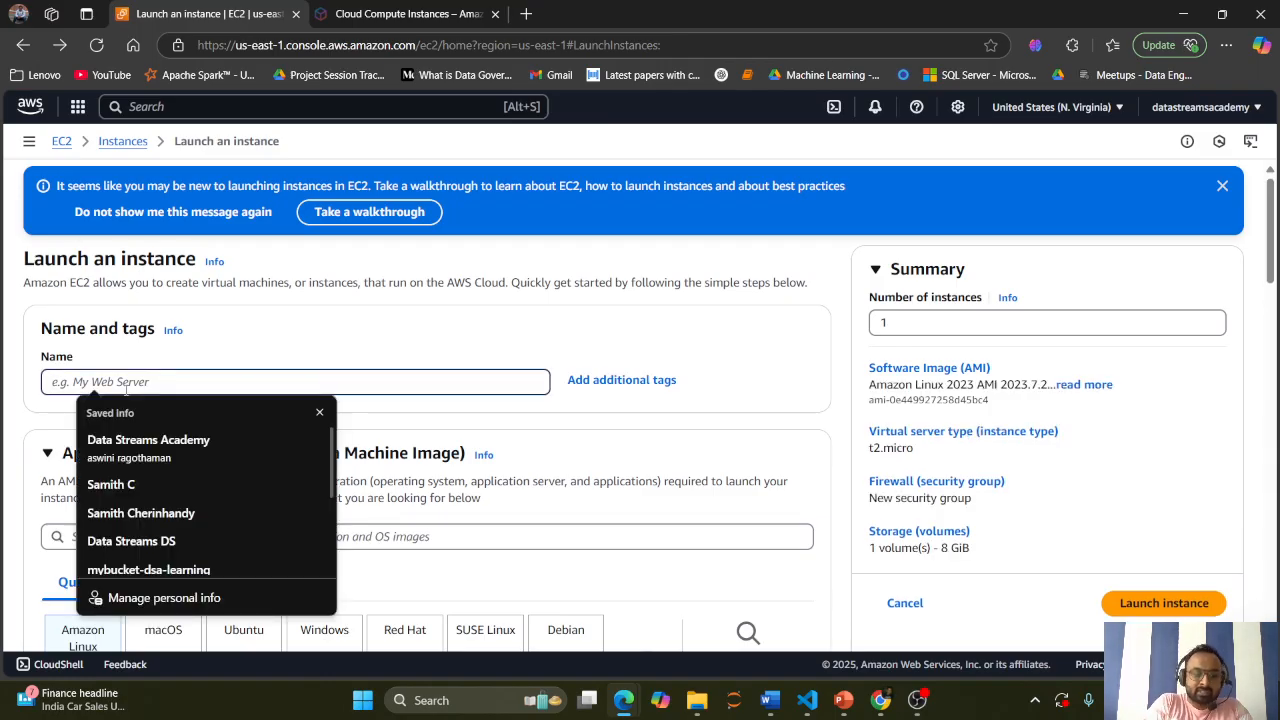
type("myc")
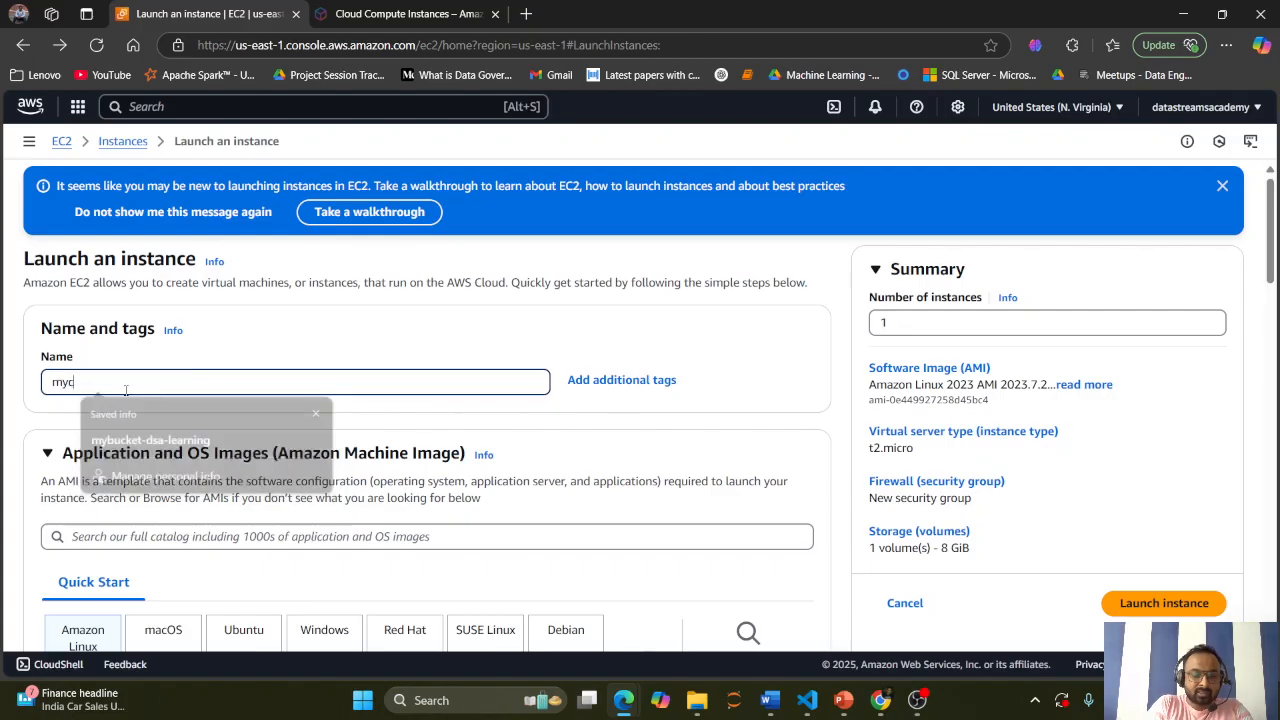
type("ec")
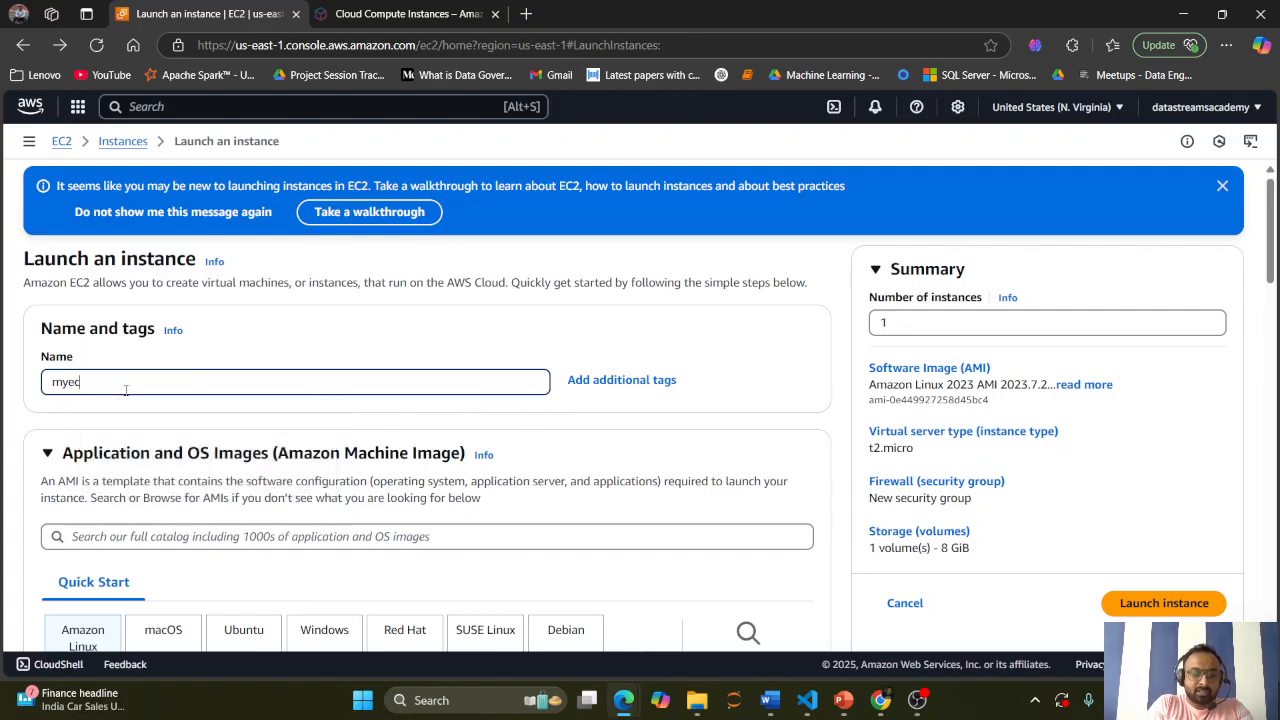
type("2-learnin")
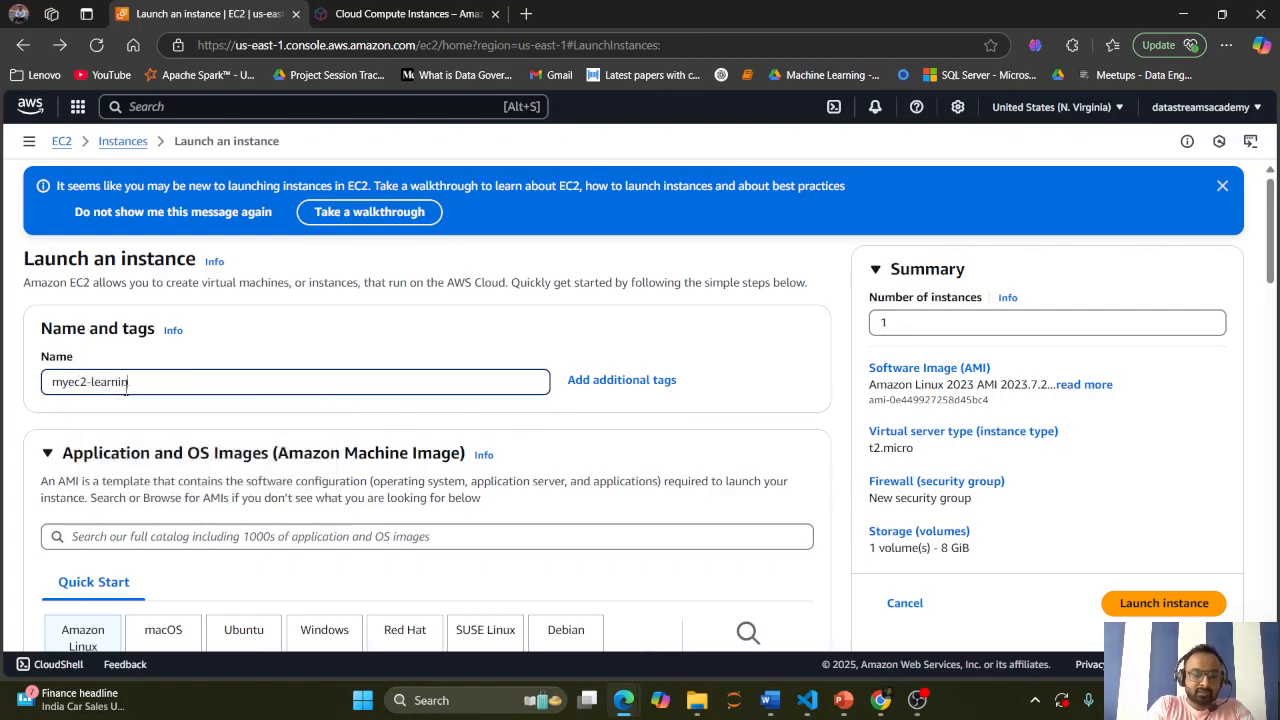
type("g")
key("Tab")
left_click(87, 381)
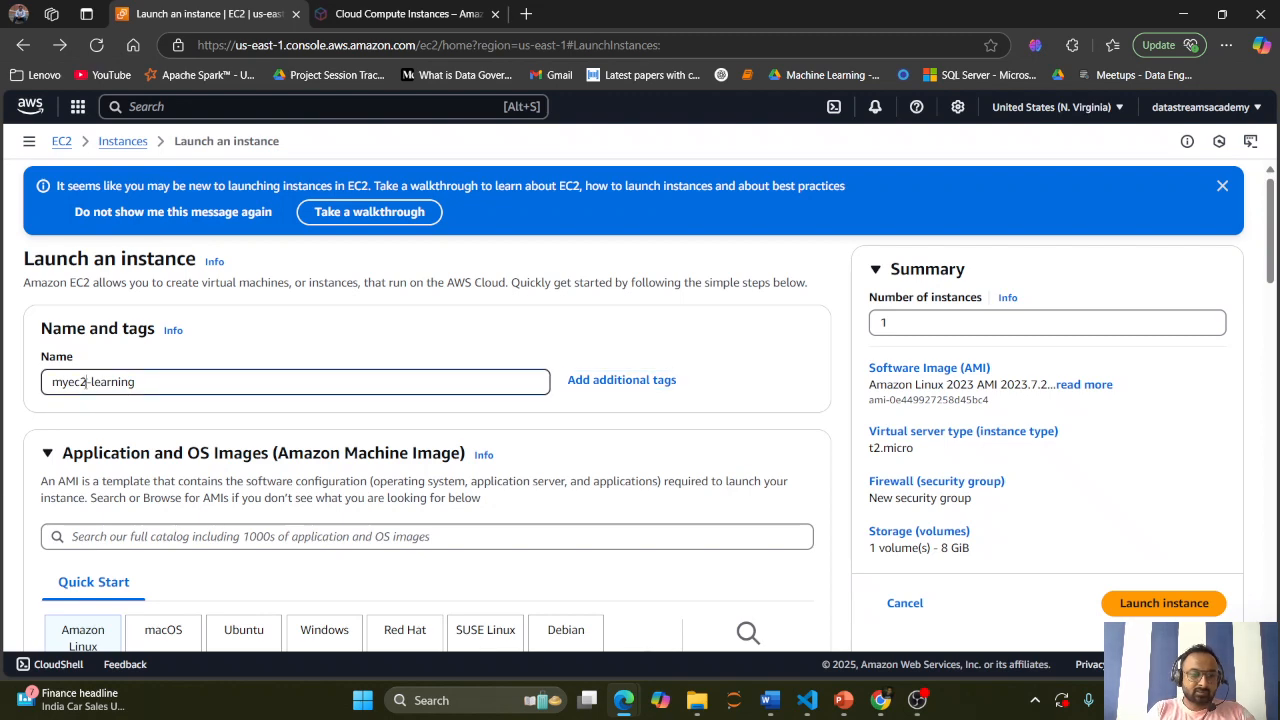
Choose Red Hat as the quick-start operating system image for the instance.
scroll(305, 517, "down", 2)
scroll(305, 517, "down", 1)
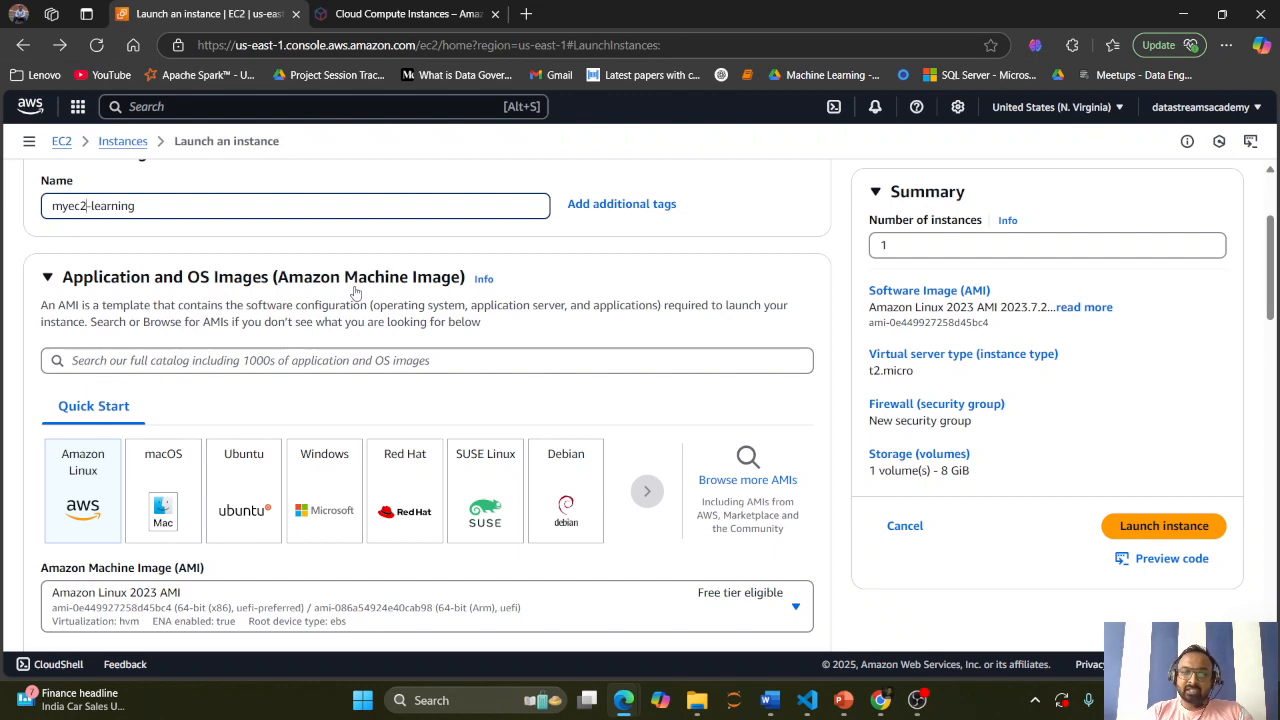
scroll(242, 478, "down", 1)
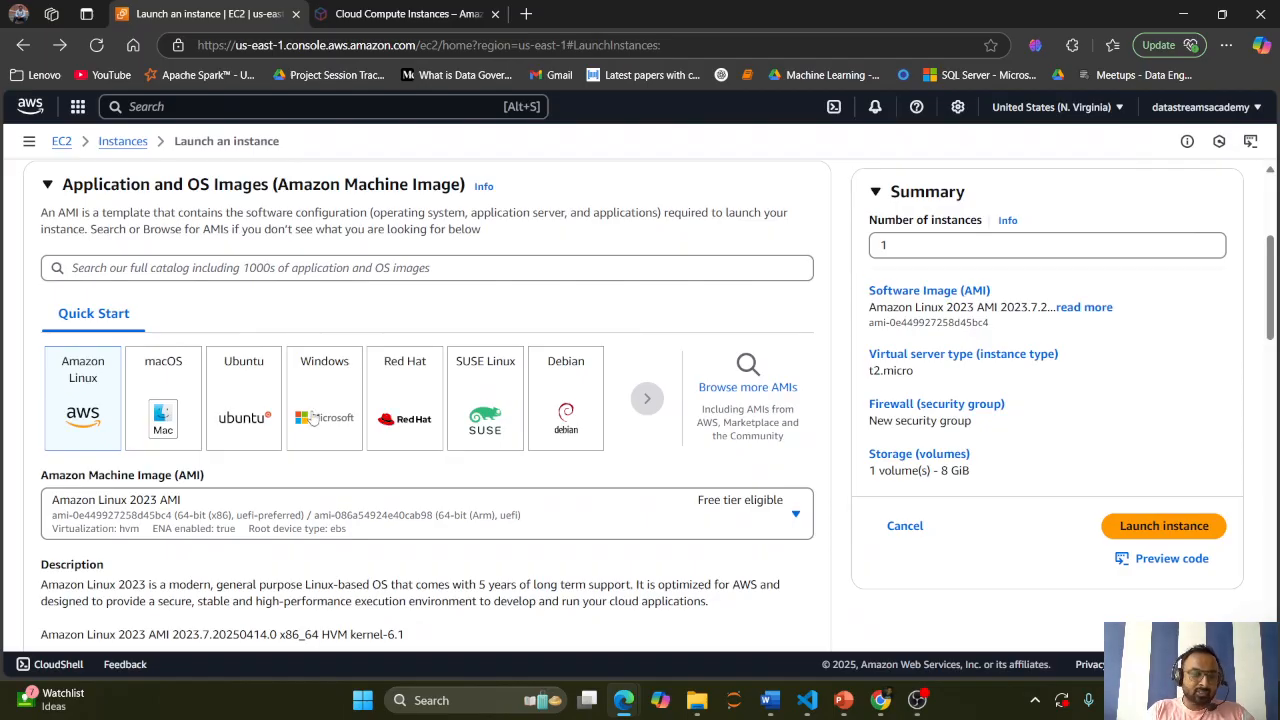
left_click(404, 416)
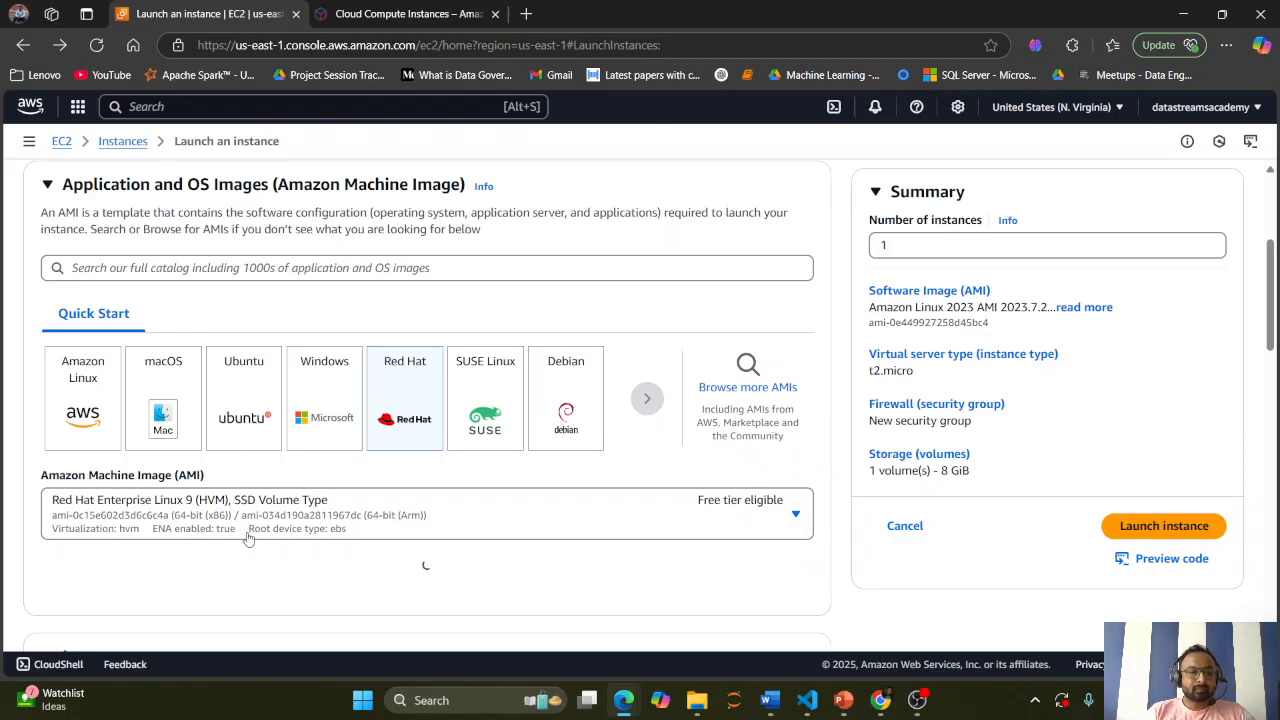
Browse the full AMI catalog and compare the quick-start Amazon Linux, macOS, Red Hat and Windows images.
scroll(249, 540, "down", 1)
scroll(249, 540, "down", 1)
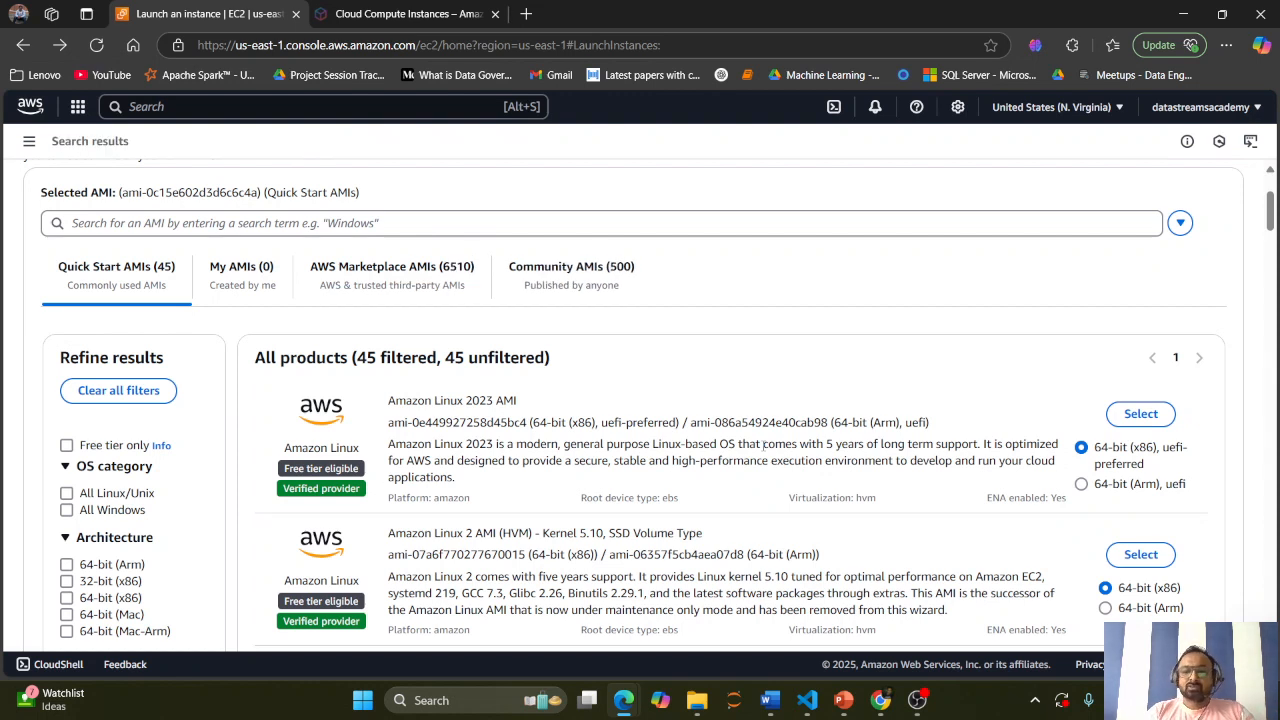
scroll(643, 484, "down", 6)
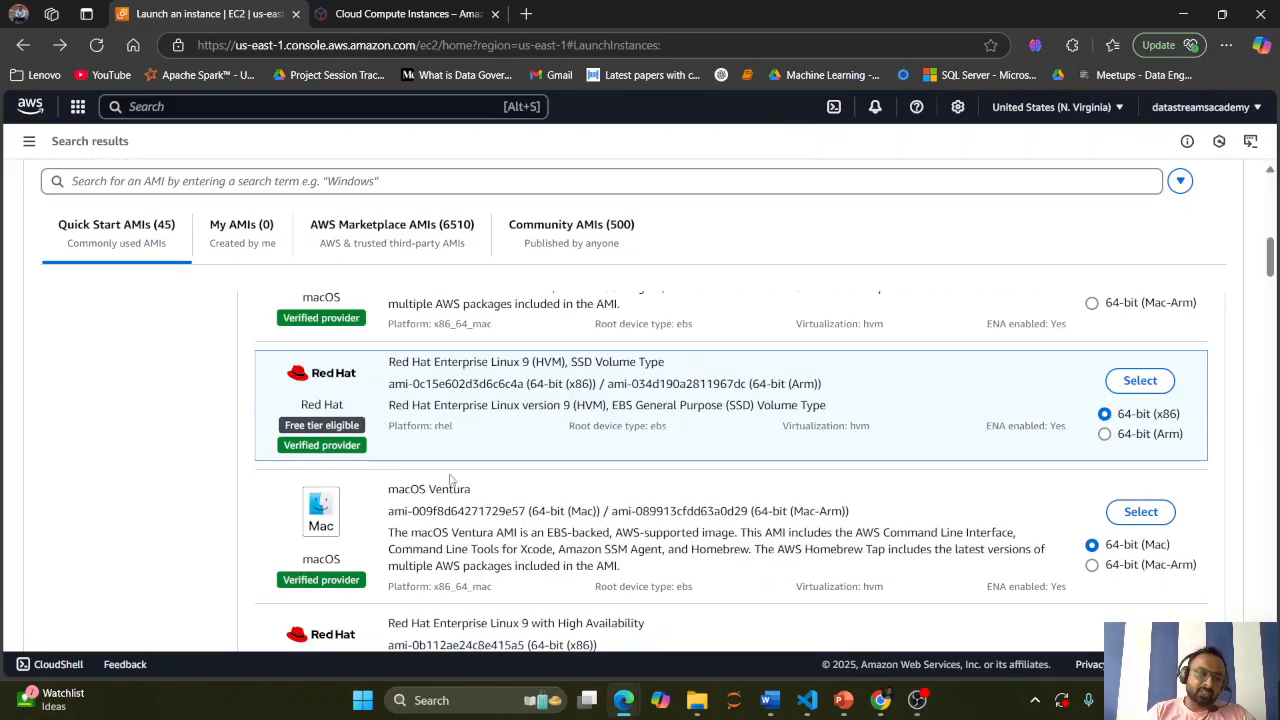
scroll(525, 592, "down", 1)
scroll(460, 540, "up", 1)
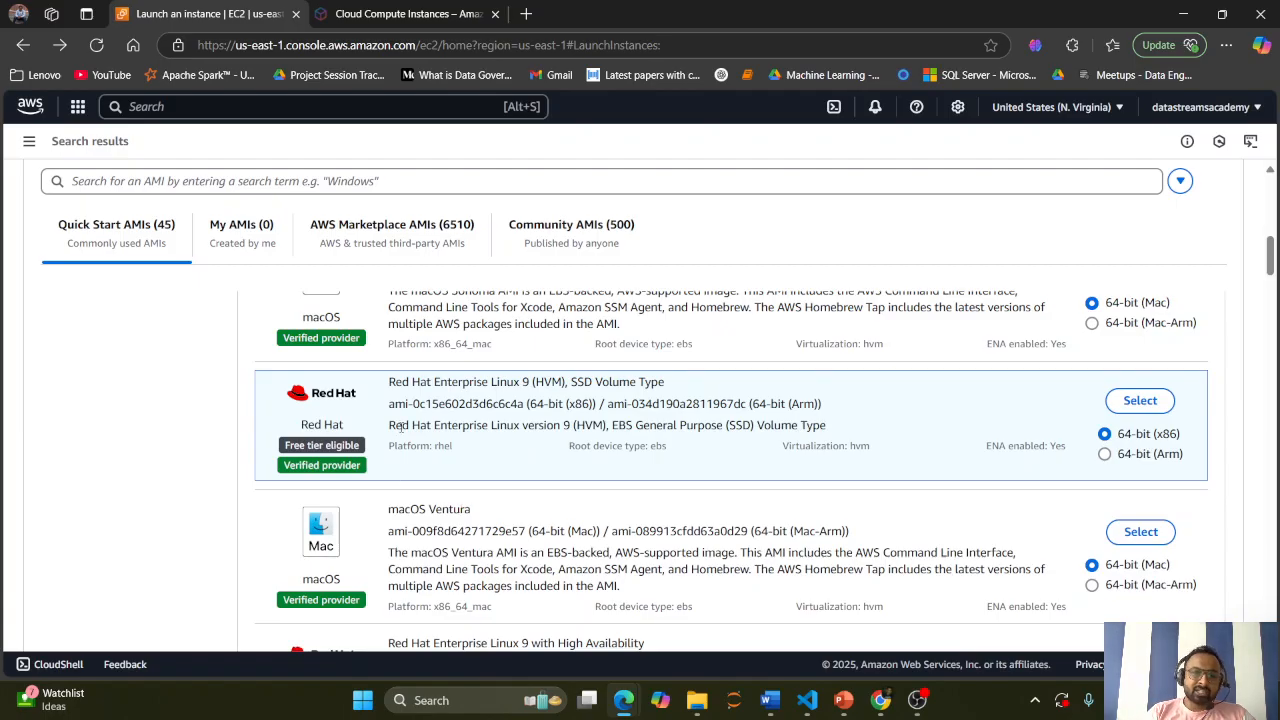
scroll(398, 490, "up", 2)
scroll(410, 420, "up", 3)
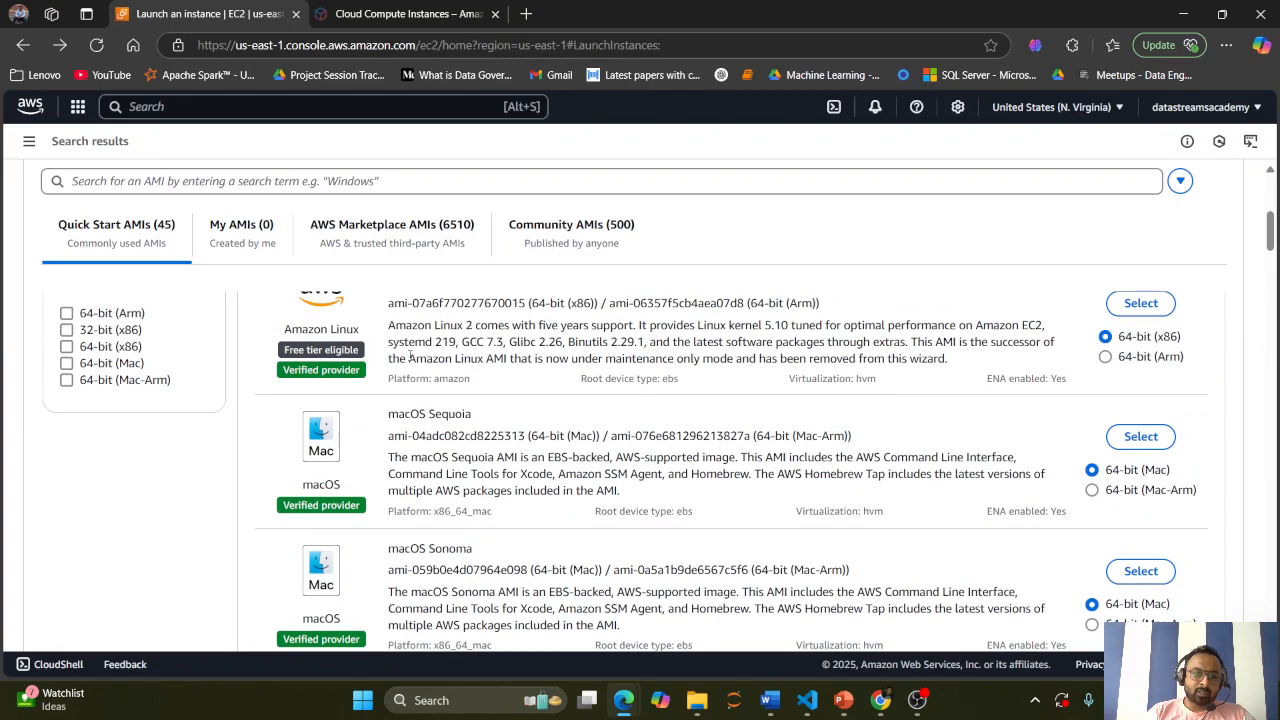
scroll(428, 398, "up", 5)
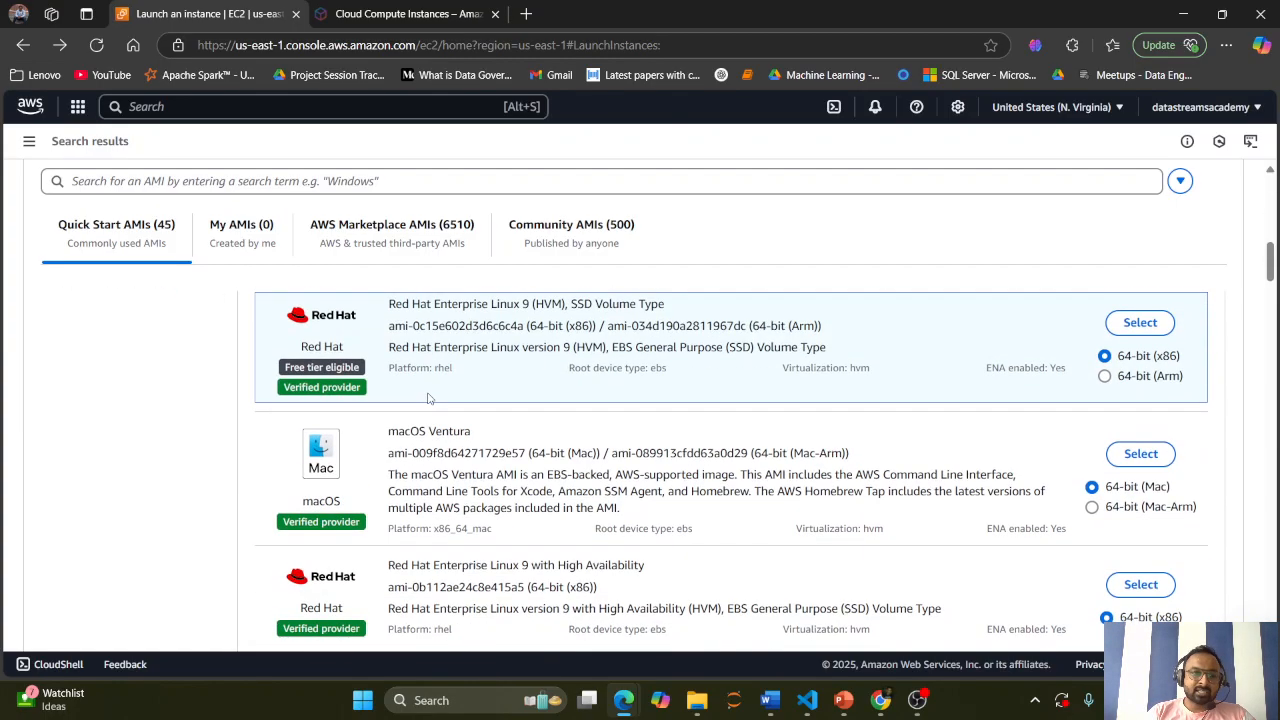
scroll(428, 398, "up", 2)
scroll(428, 398, "down", 3)
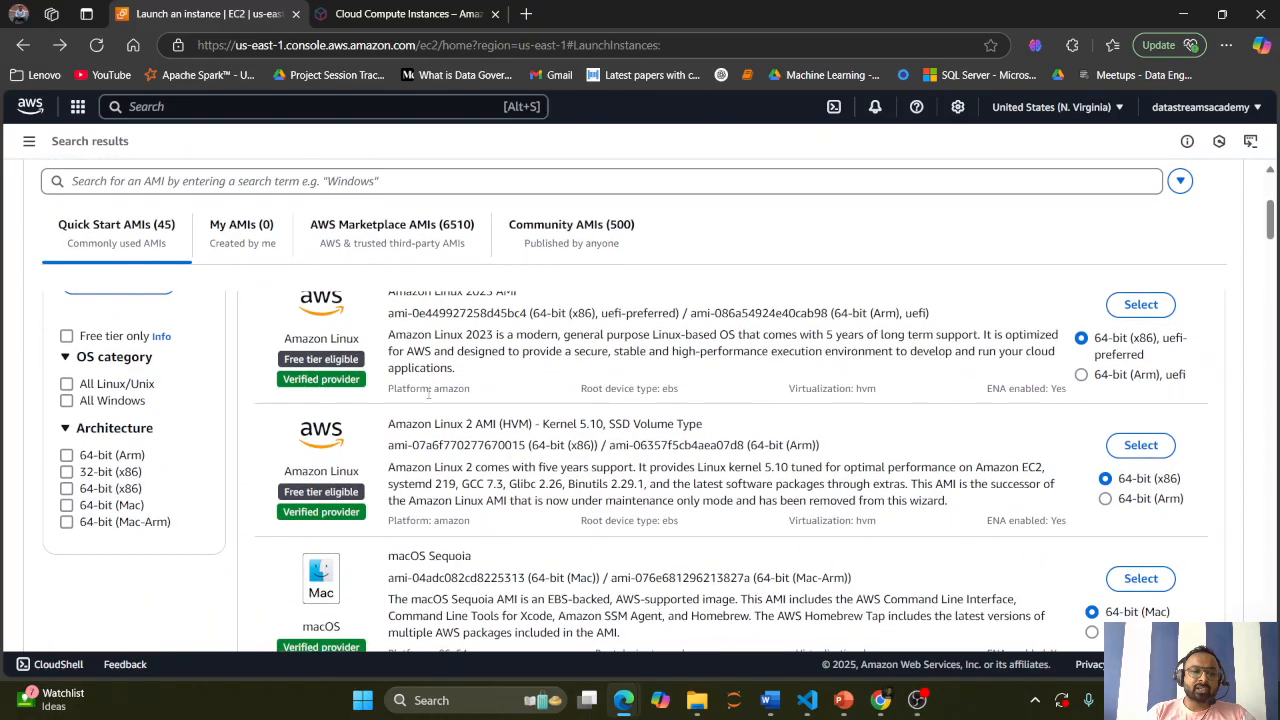
scroll(428, 393, "up", 1)
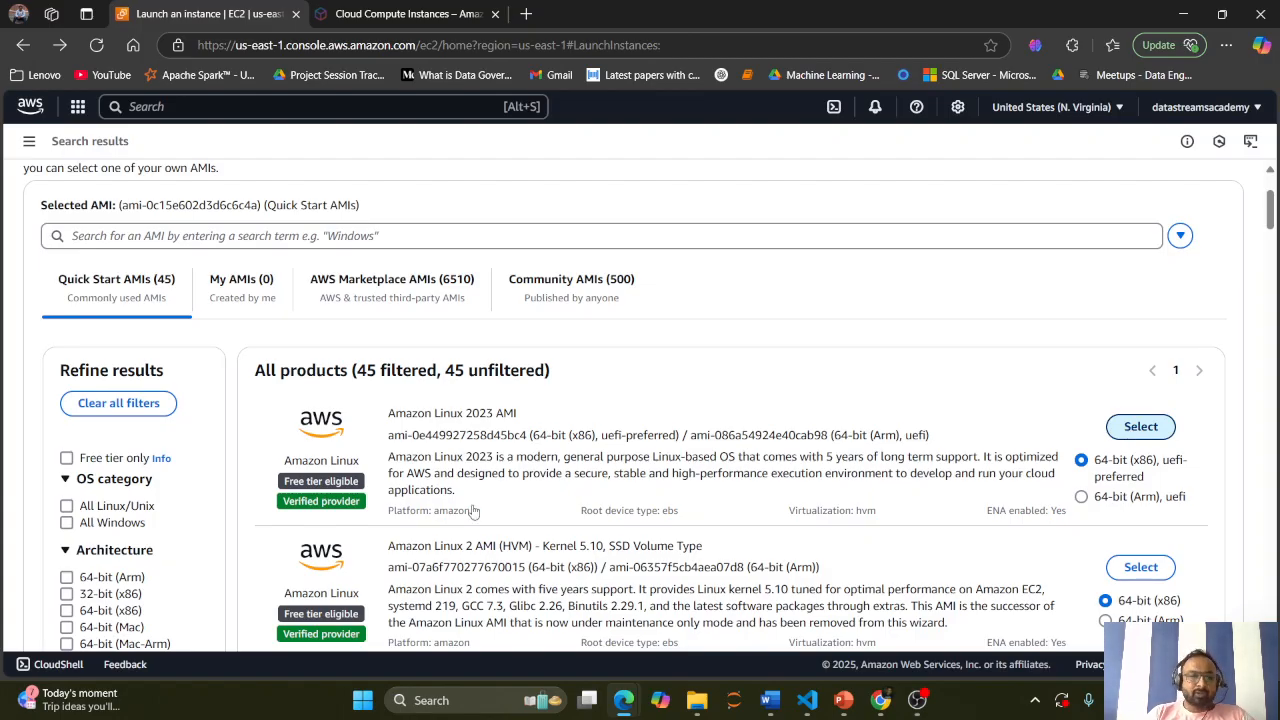
scroll(453, 402, "down", 2)
scroll(453, 402, "up", 3)
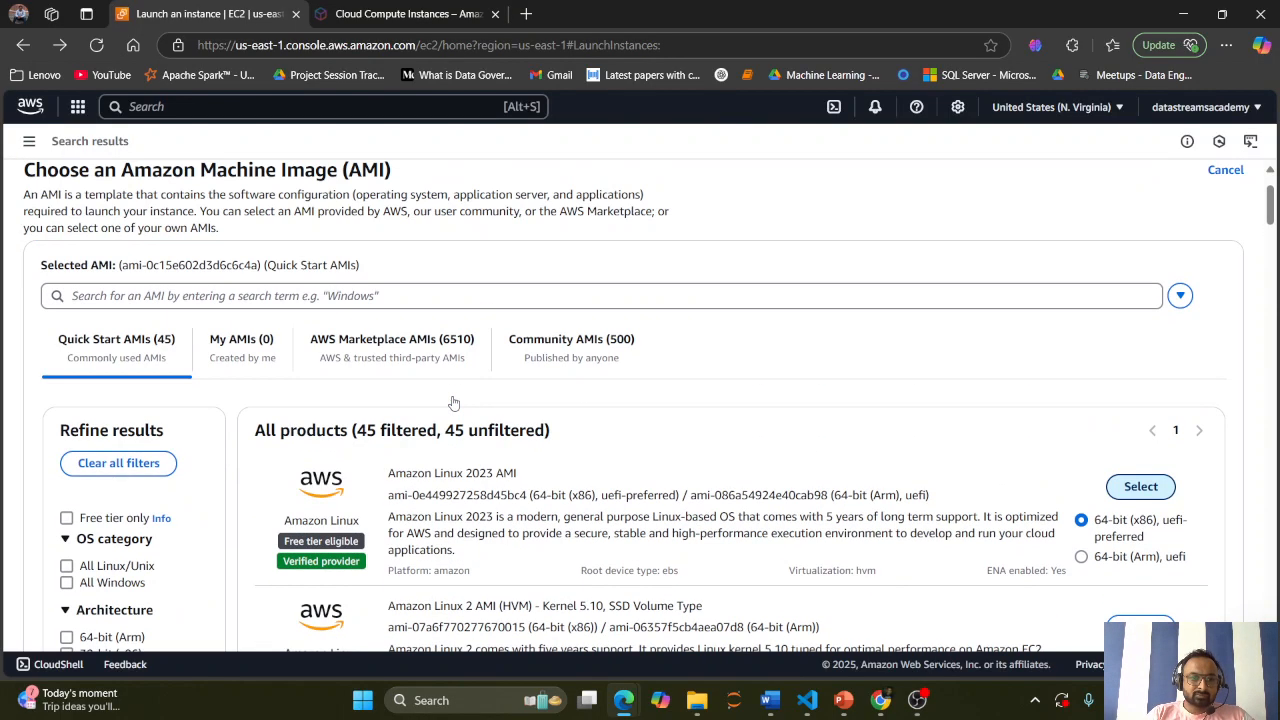
scroll(975, 494, "down", 10)
scroll(975, 494, "down", 6)
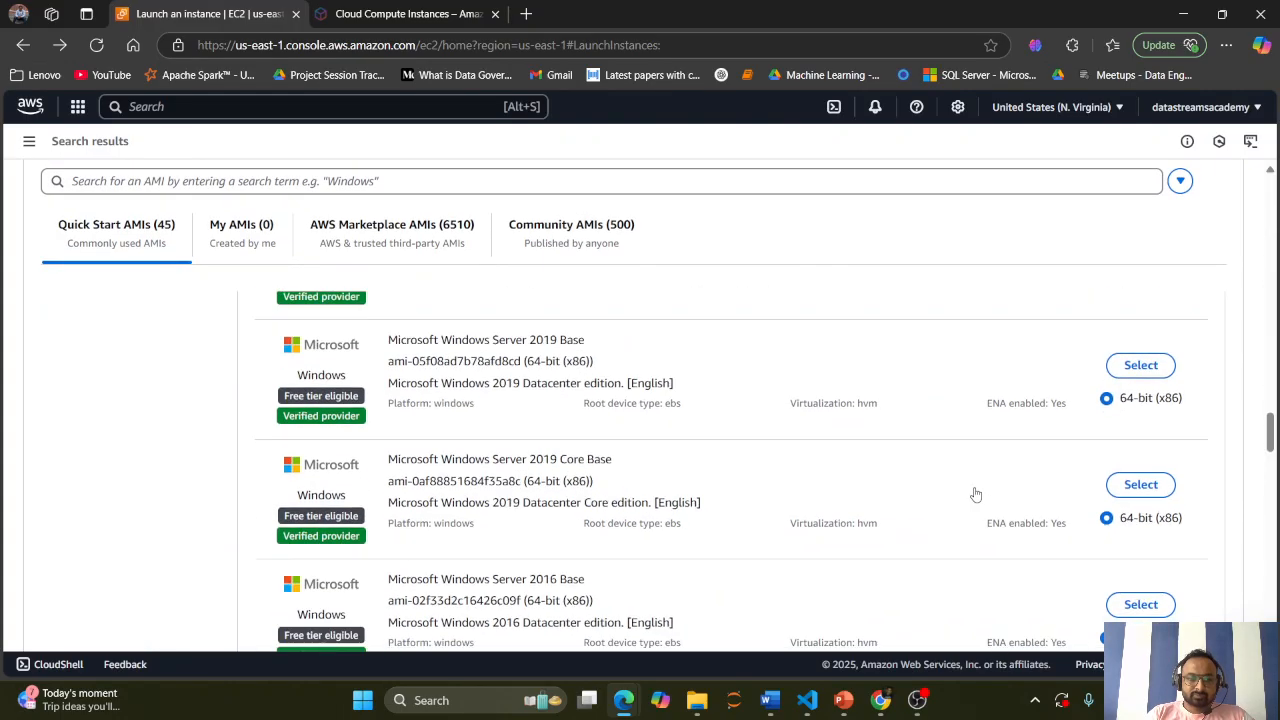
Select the 64-bit (x86) Amazon Linux 2023 AMI for the instance and accept overriding the current settings.
scroll(971, 491, "up", 3)
left_click(1140, 497)
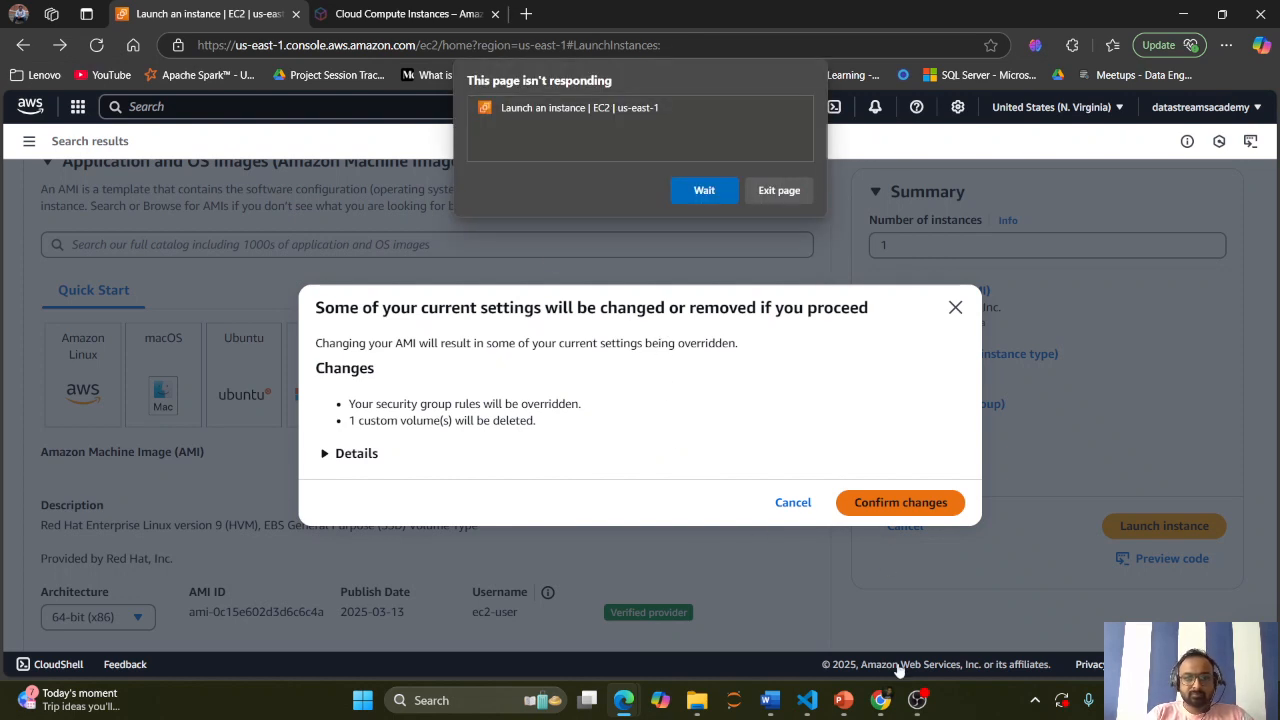
left_click(701, 190)
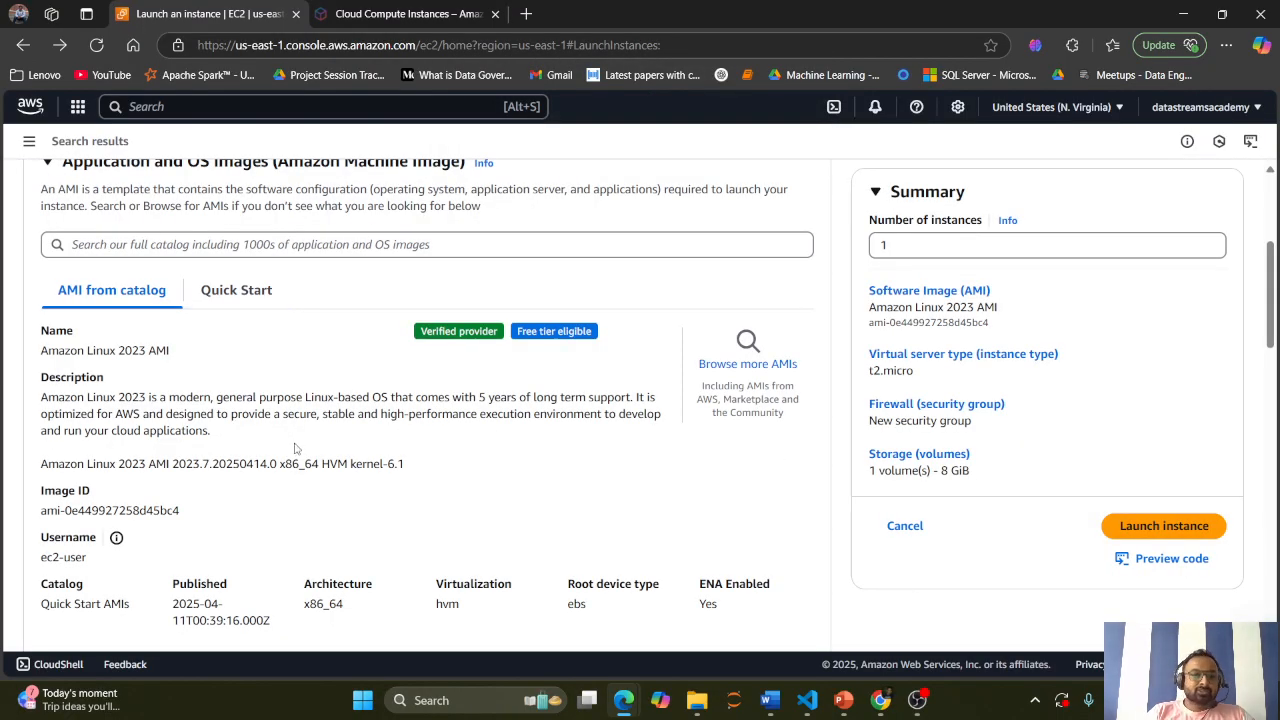
Review the selected AMI's description, architecture and virtualization details, along with the instance type and its pricing.
scroll(295, 448, "down", 1)
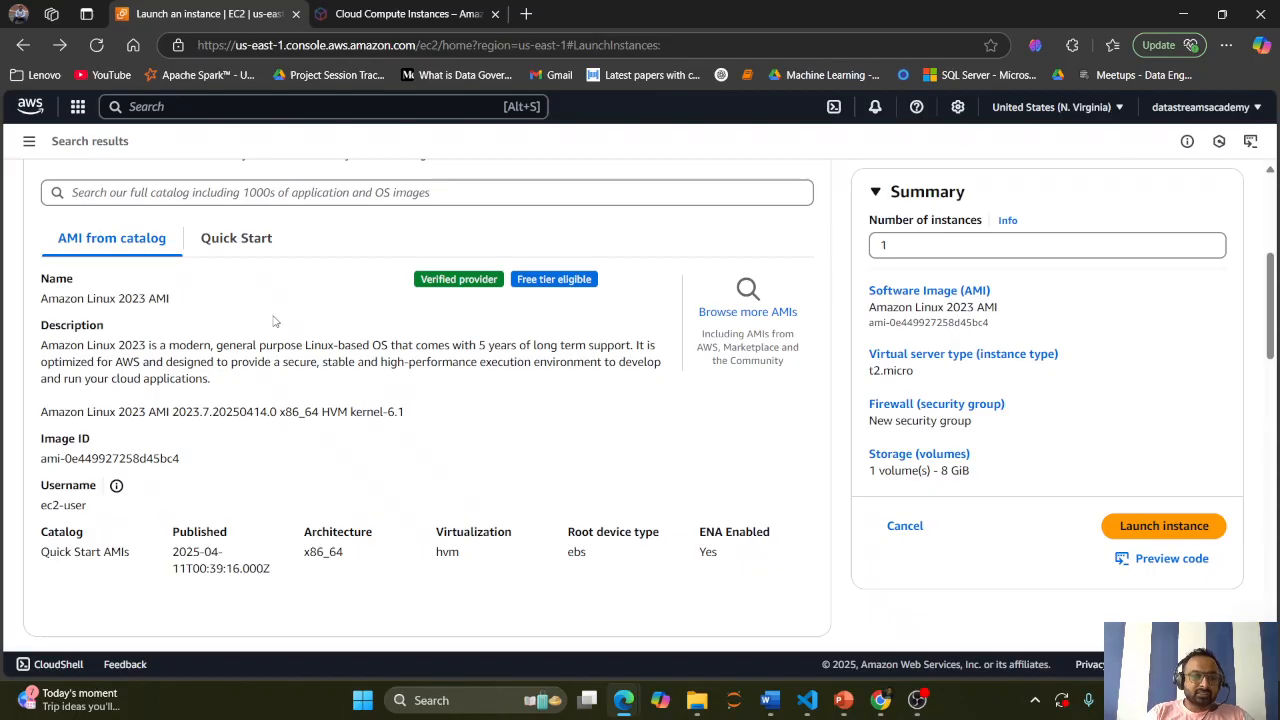
scroll(275, 322, "down", 3)
scroll(329, 418, "up", 3)
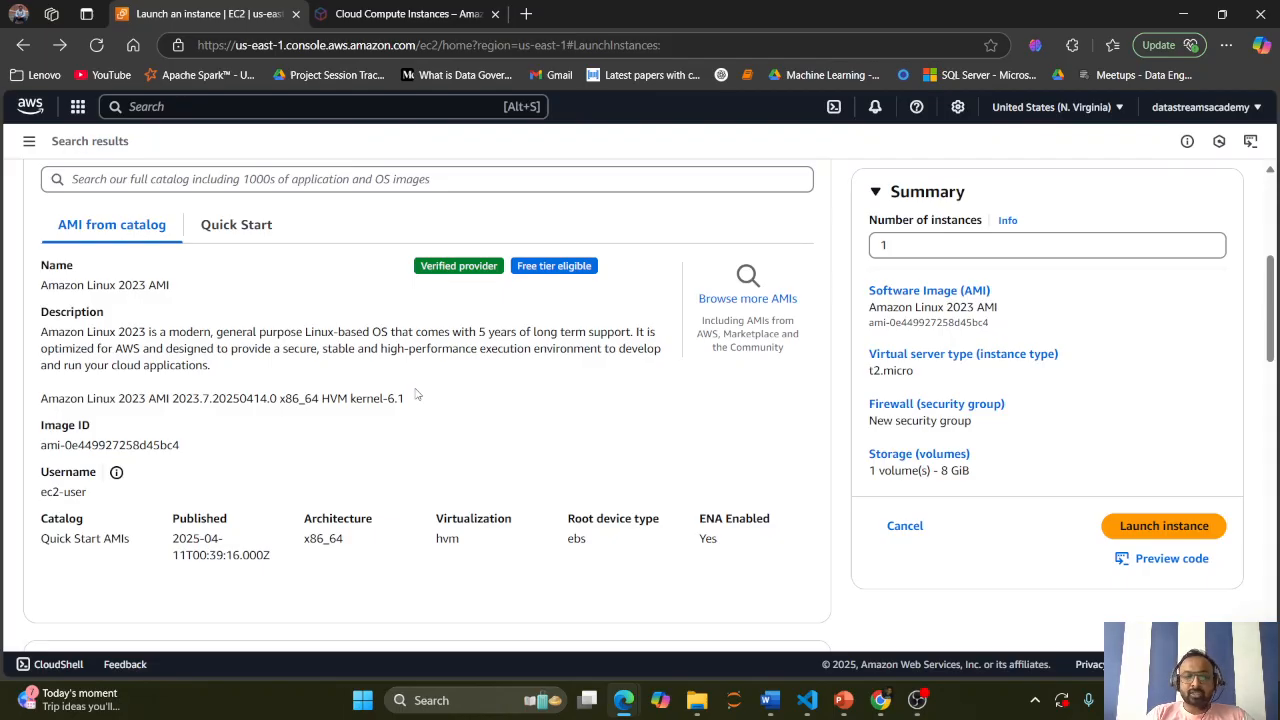
scroll(417, 394, "down", 3)
scroll(417, 394, "up", 2)
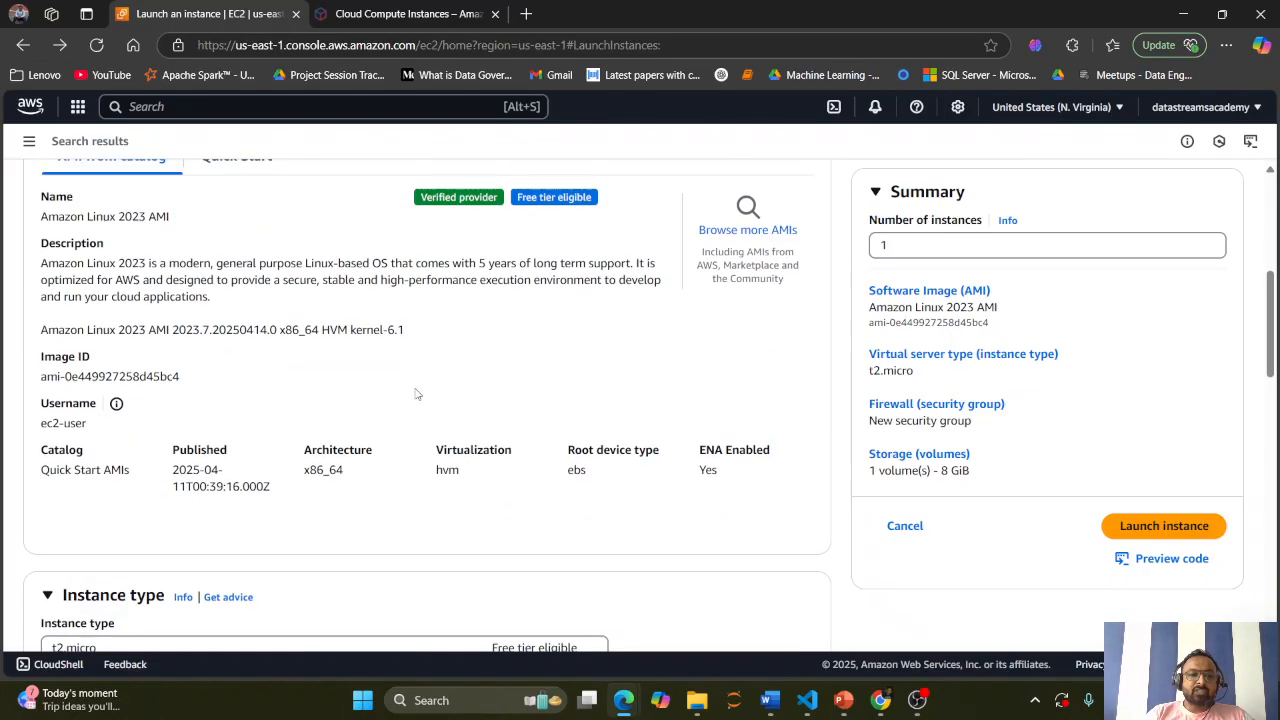
scroll(417, 394, "down", 3)
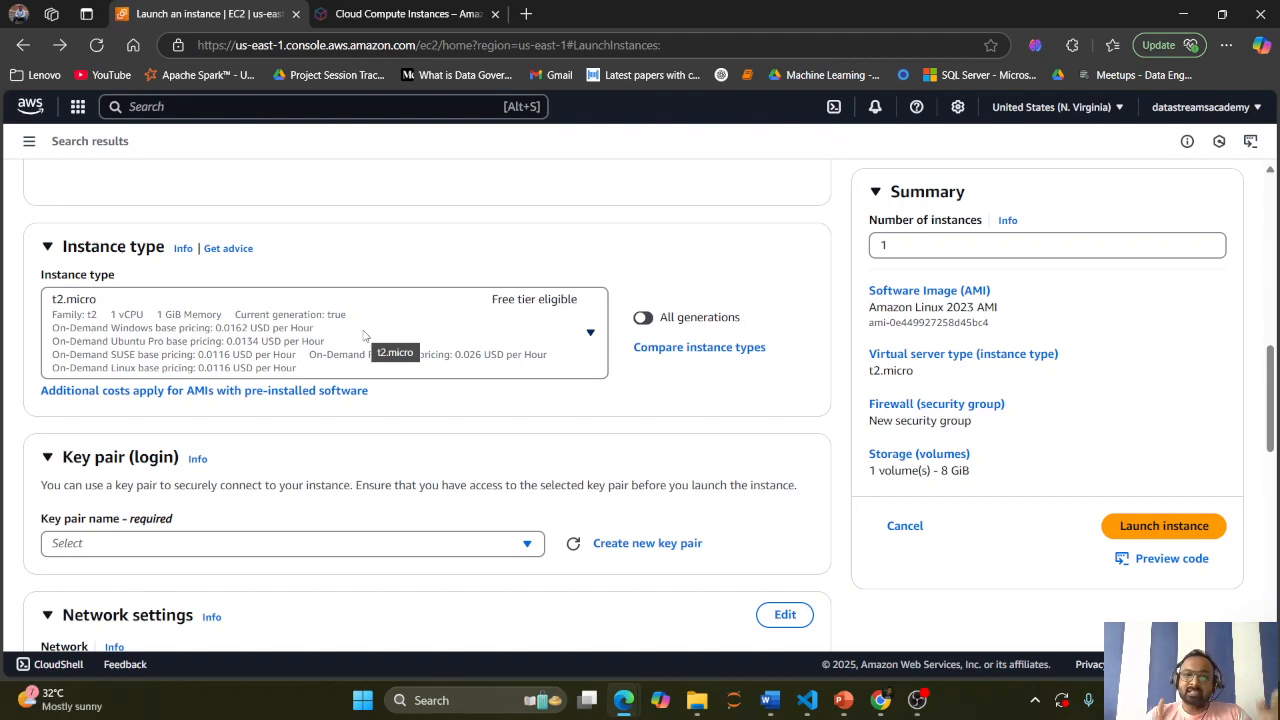
scroll(365, 335, "up", 5)
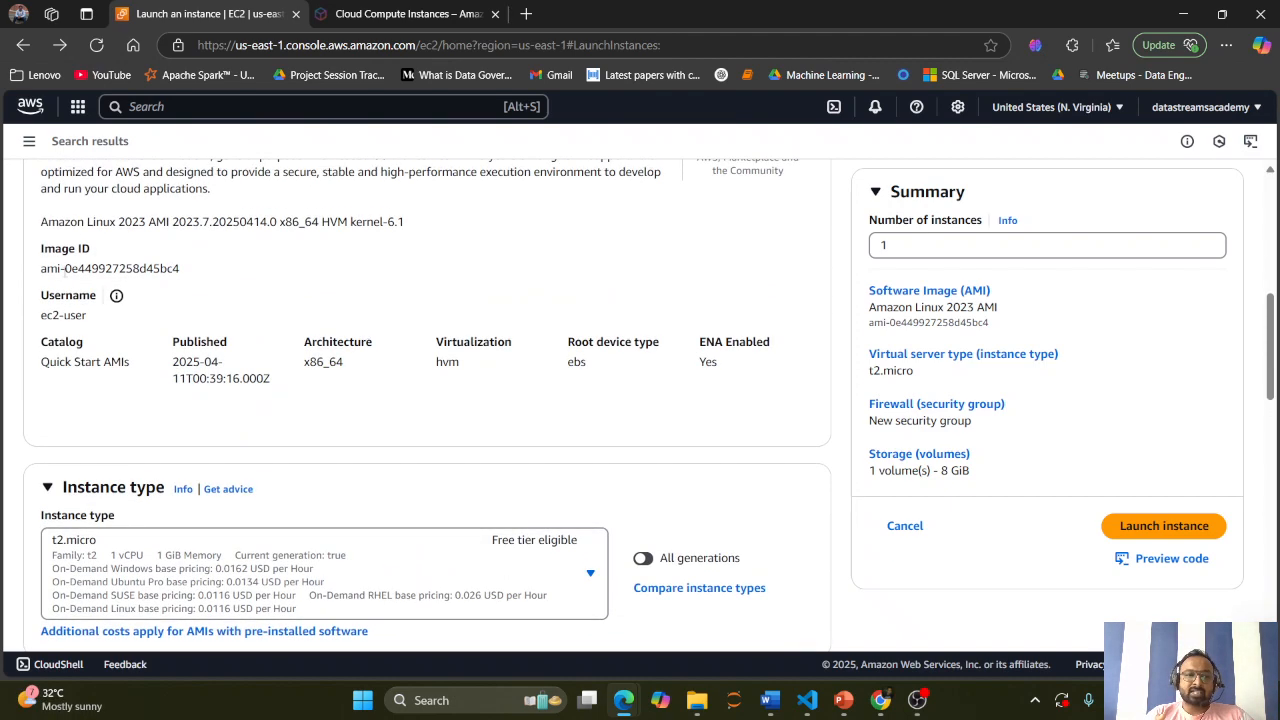
Browse the available instance types and their pricing in the launch form, keeping t2.micro selected.
scroll(141, 359, "down", 1)
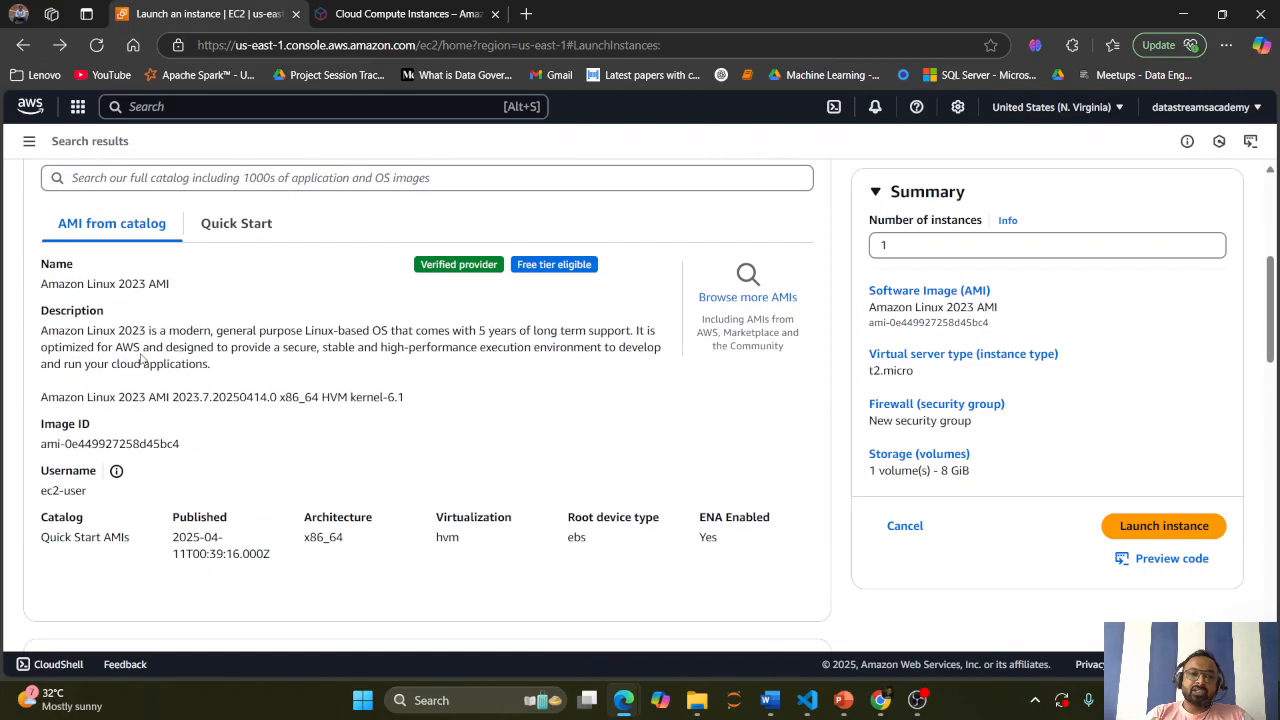
scroll(141, 359, "down", 5)
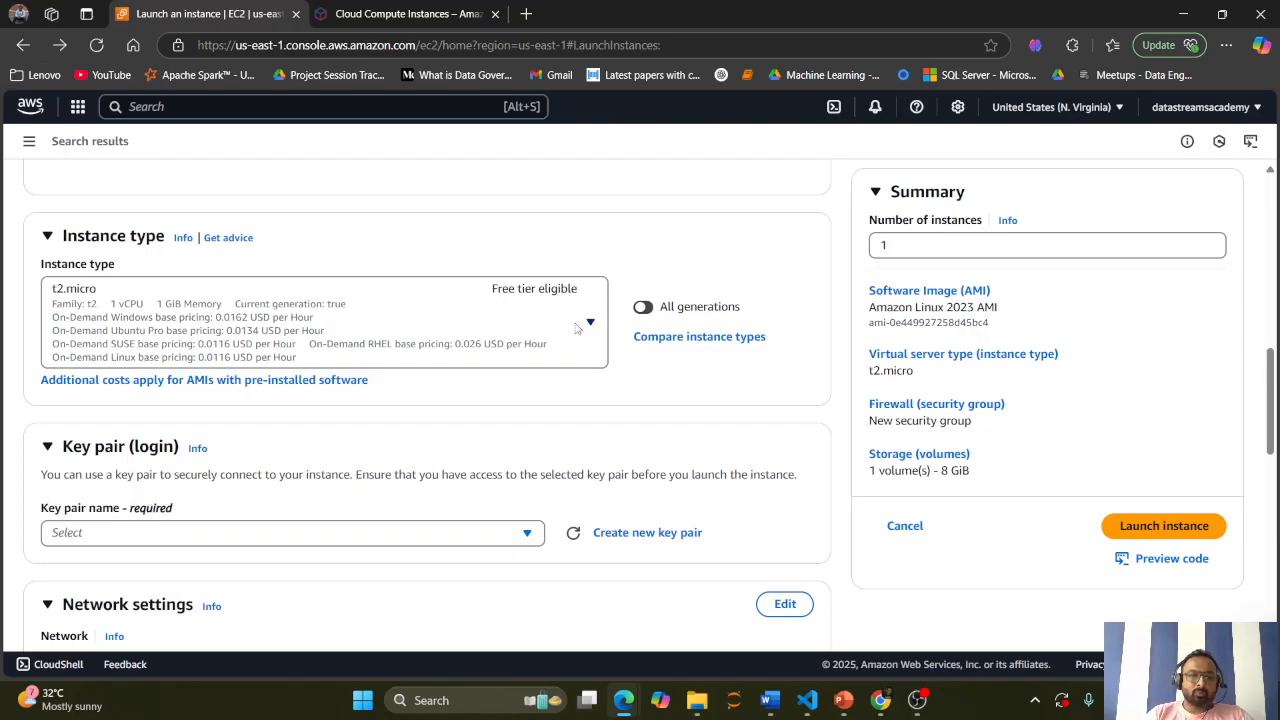
left_click(412, 337)
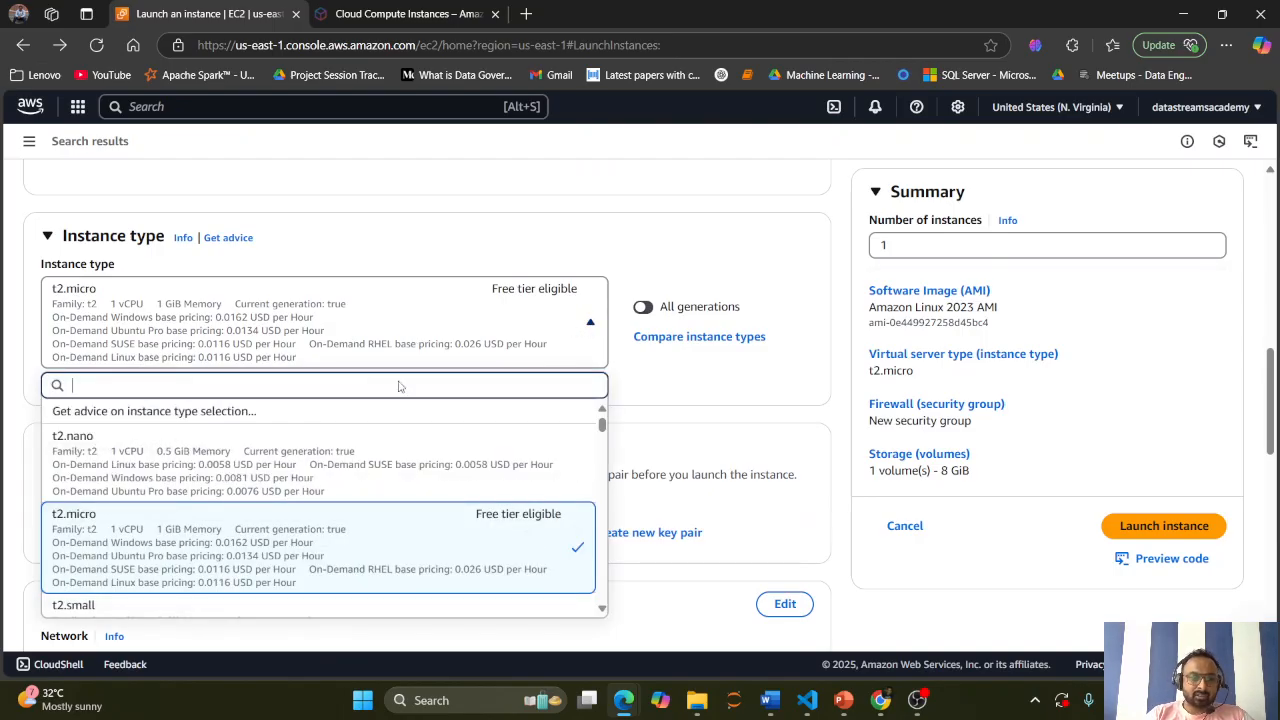
scroll(283, 533, "down", 5)
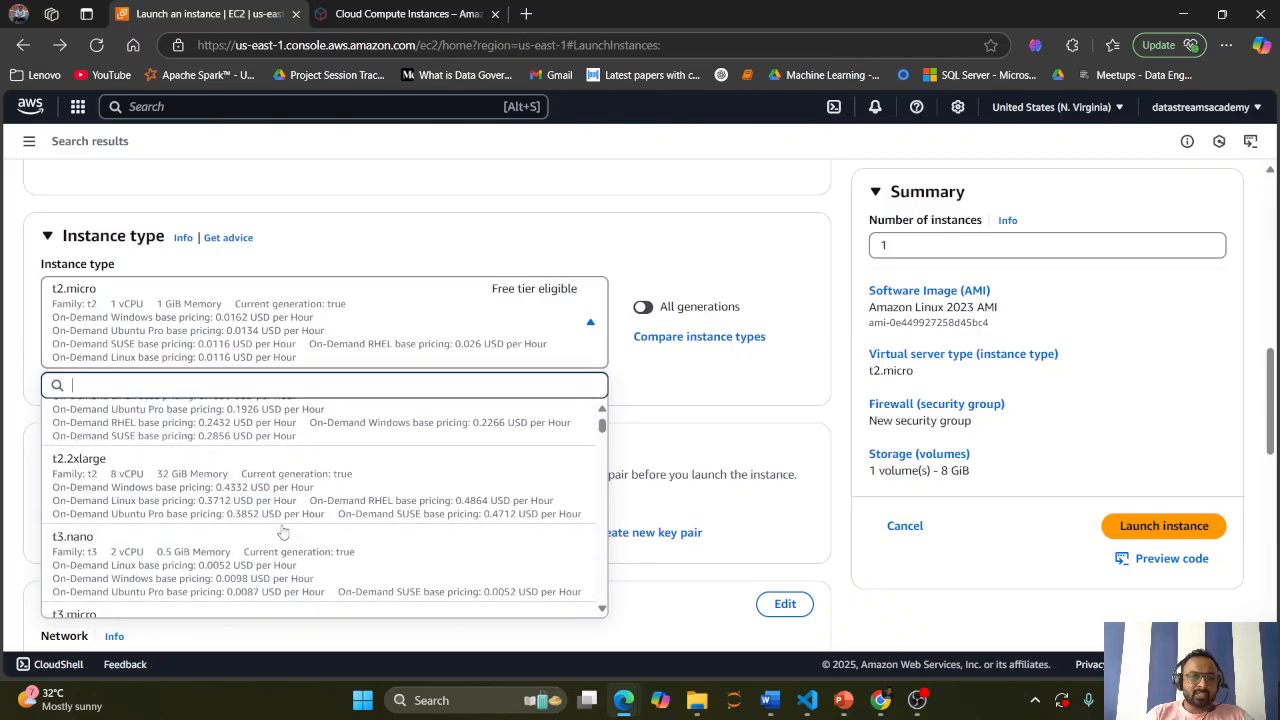
scroll(283, 533, "down", 10)
left_click(519, 261)
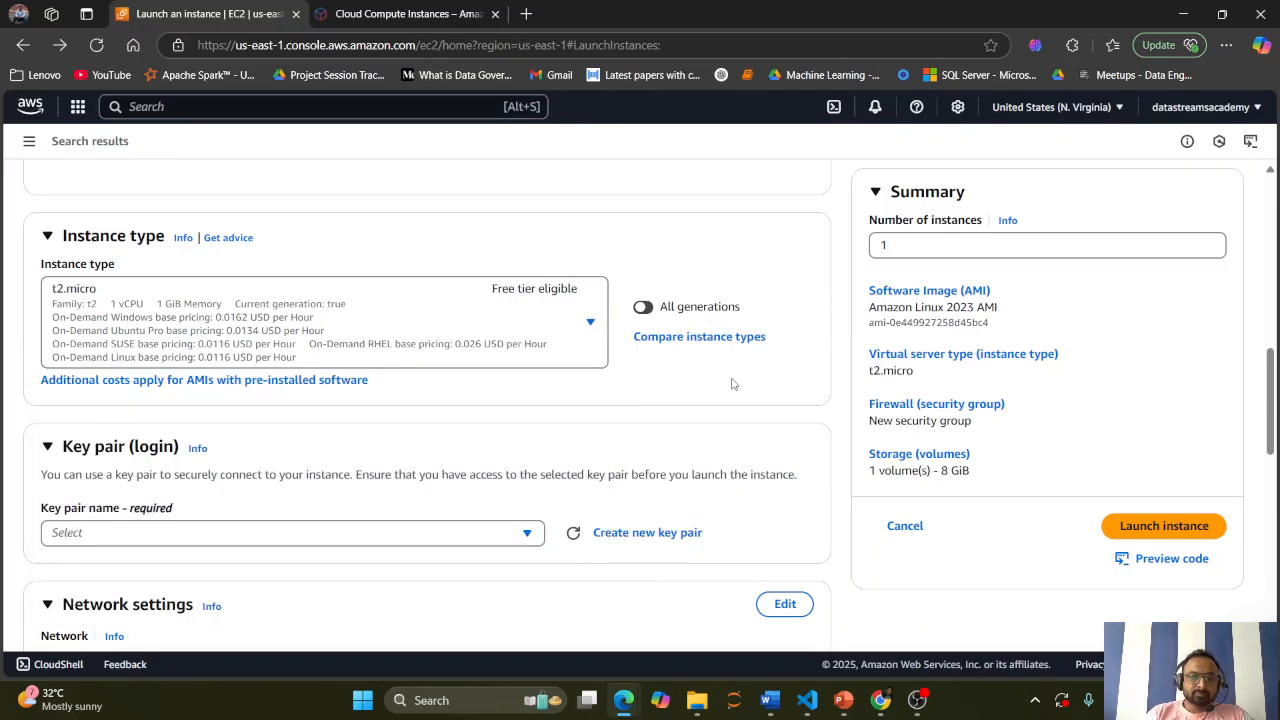
Switch to the Amazon EC2 Instance types page and review the General Purpose T2 description, features and size table.
left_click(365, 20)
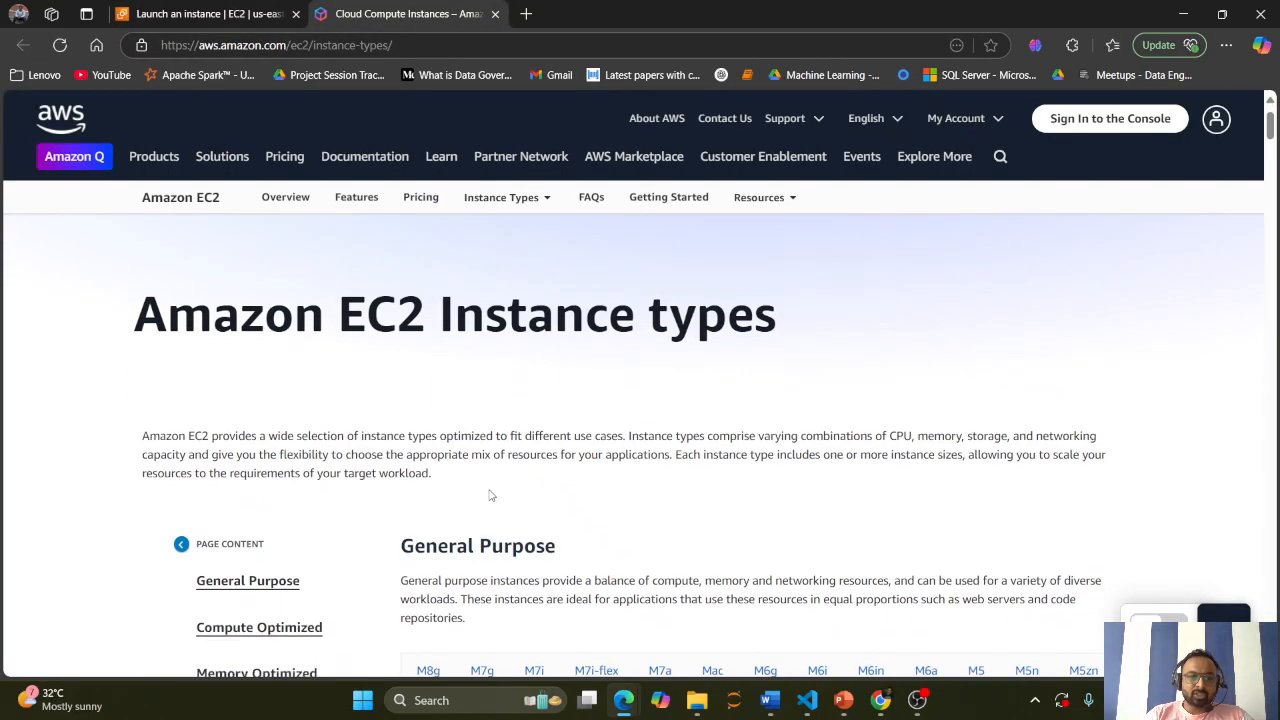
scroll(490, 495, "down", 3)
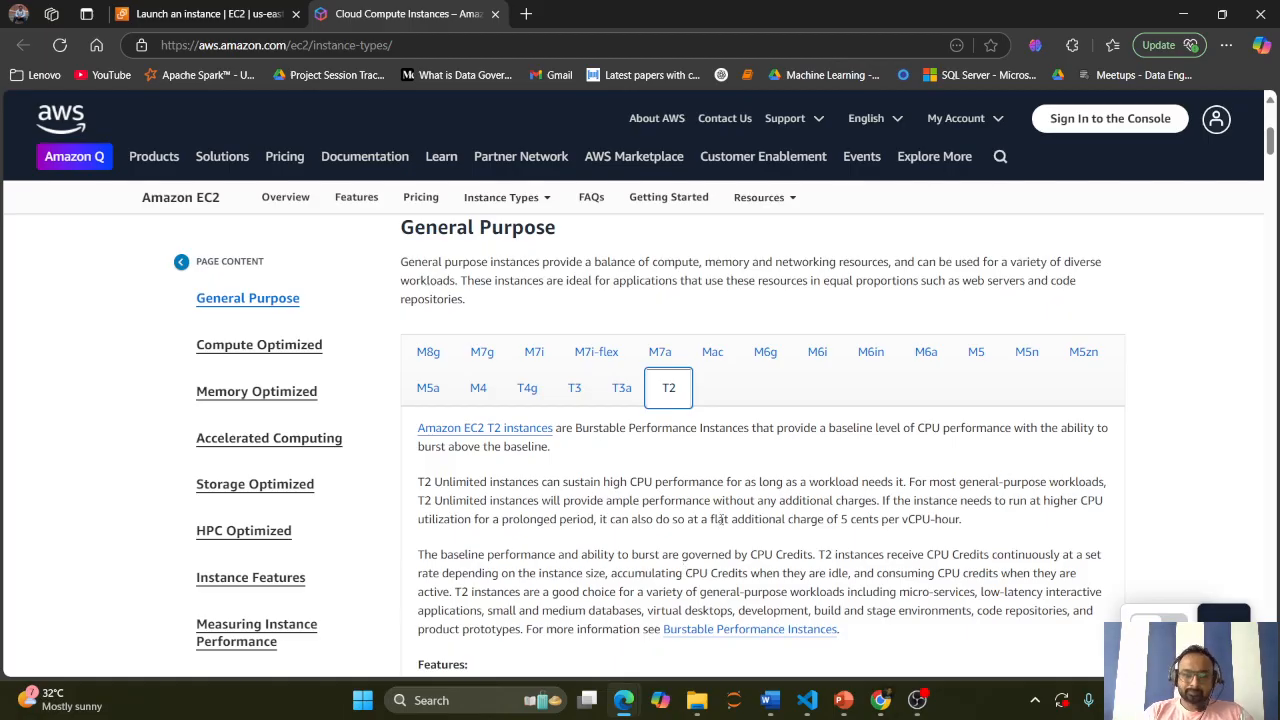
scroll(668, 570, "down", 1)
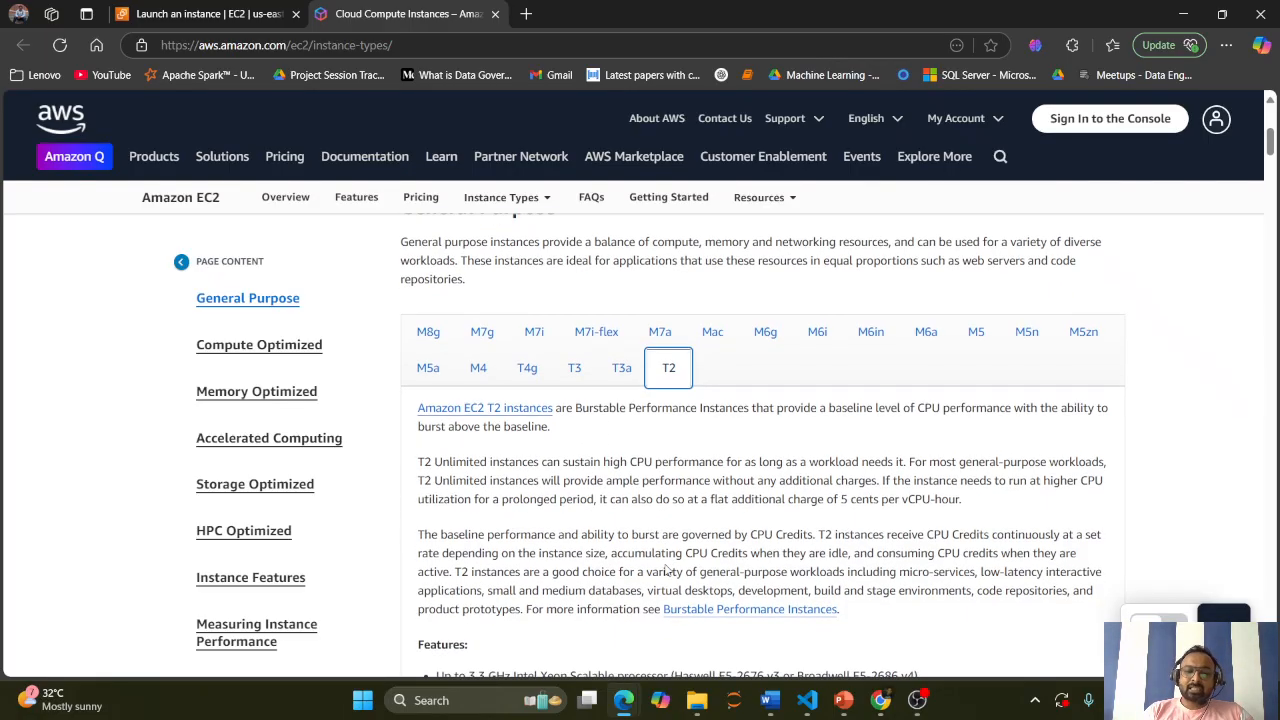
scroll(668, 570, "down", 2)
scroll(666, 566, "up", 1)
scroll(666, 565, "down", 4)
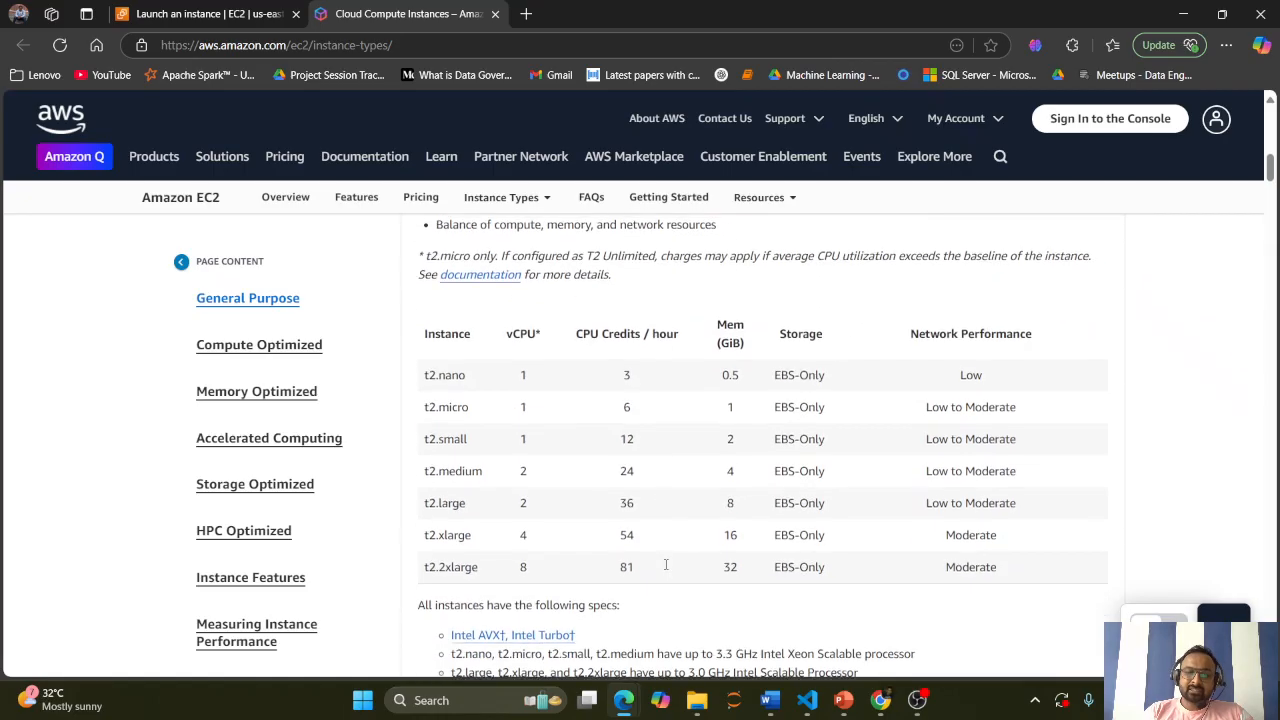
scroll(666, 566, "down", 1)
scroll(667, 568, "up", 5)
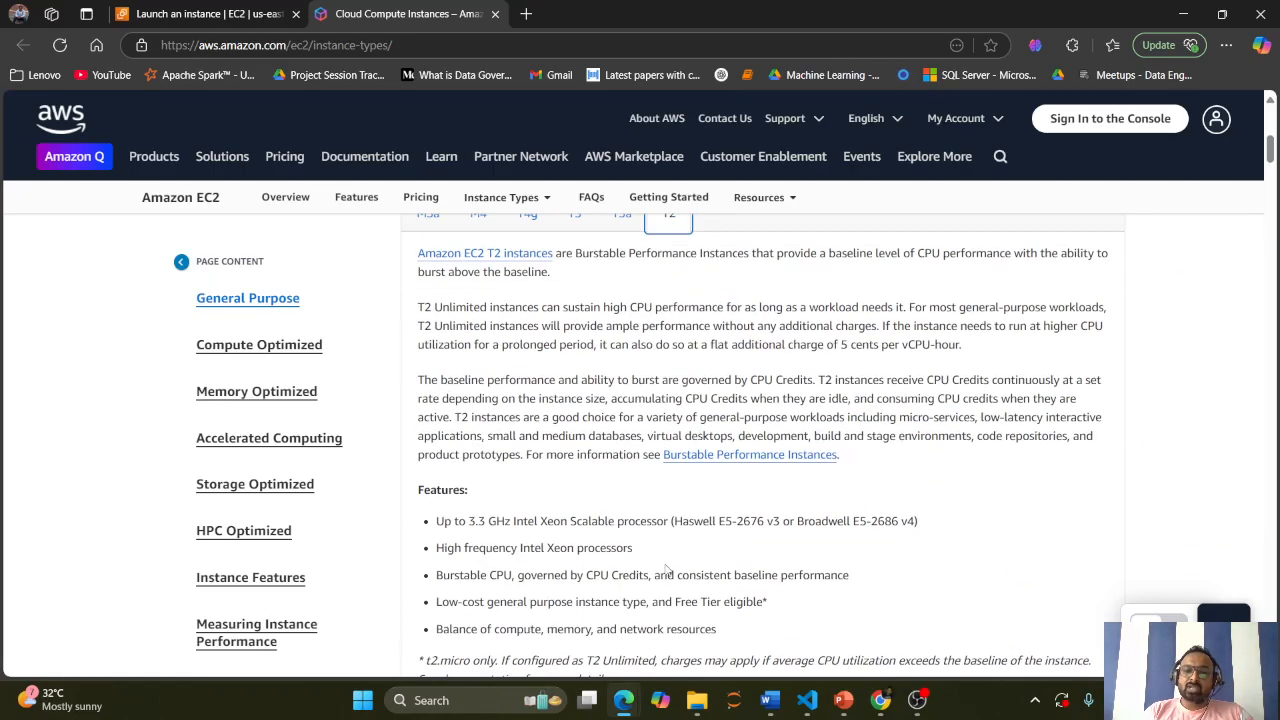
scroll(668, 570, "down", 4)
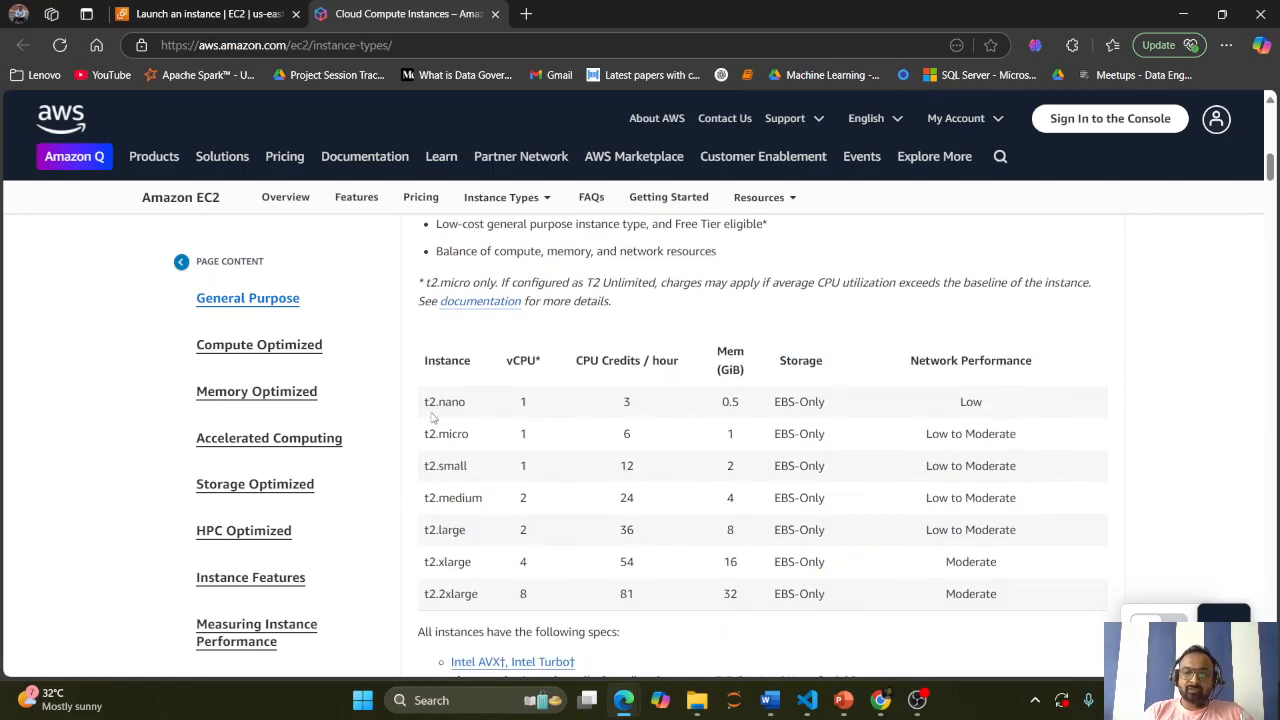
Examine the vCPU and memory values of t2.nano in the T2 table, and reread the T2 features.
double_click(523, 403)
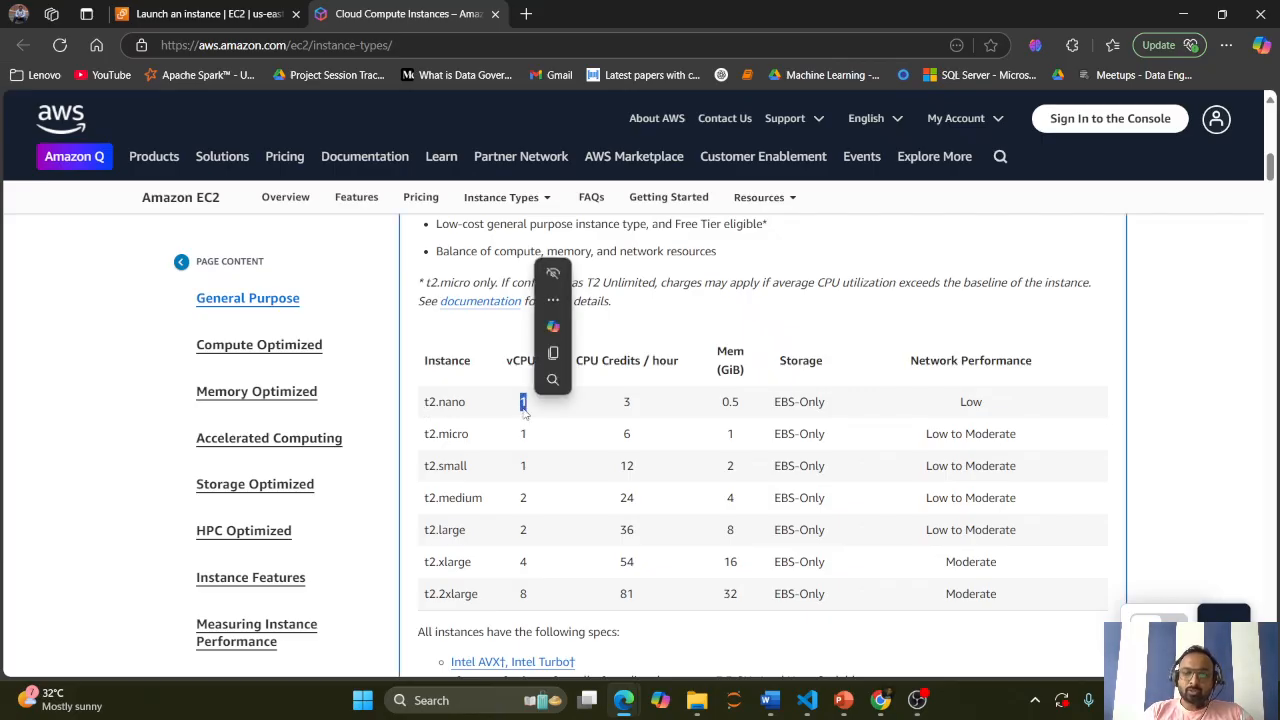
left_click(643, 418)
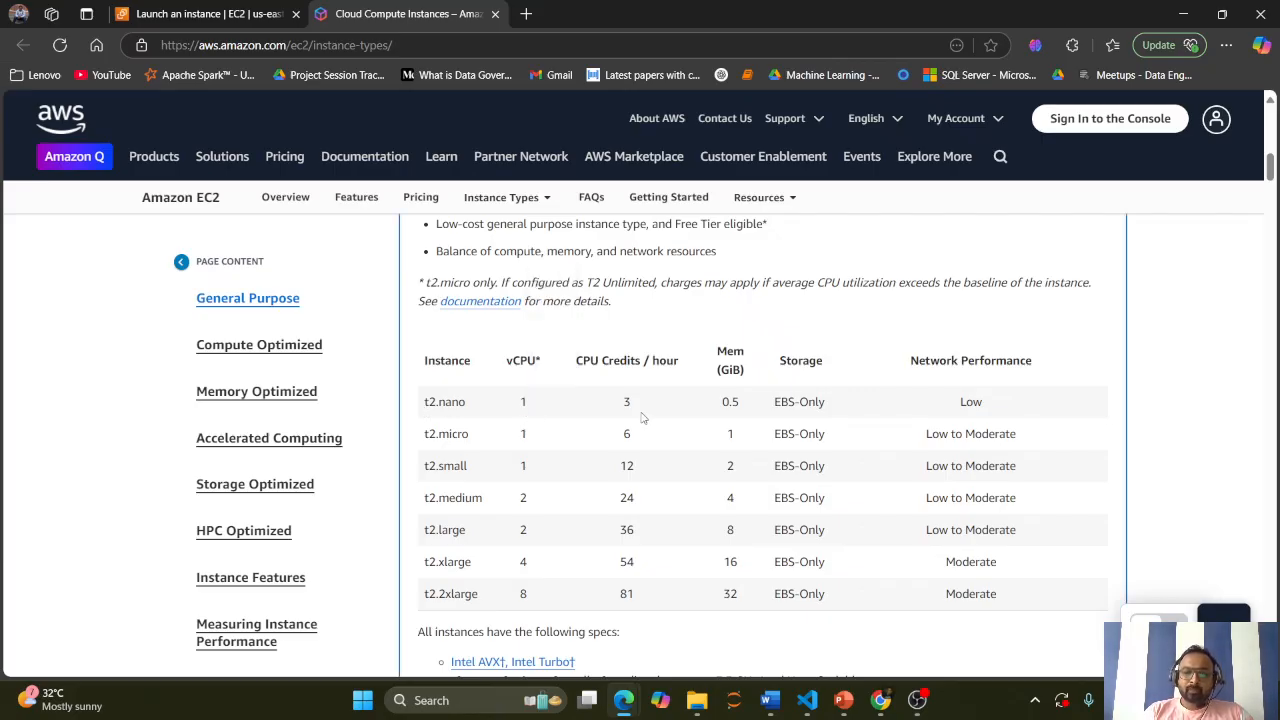
double_click(730, 414)
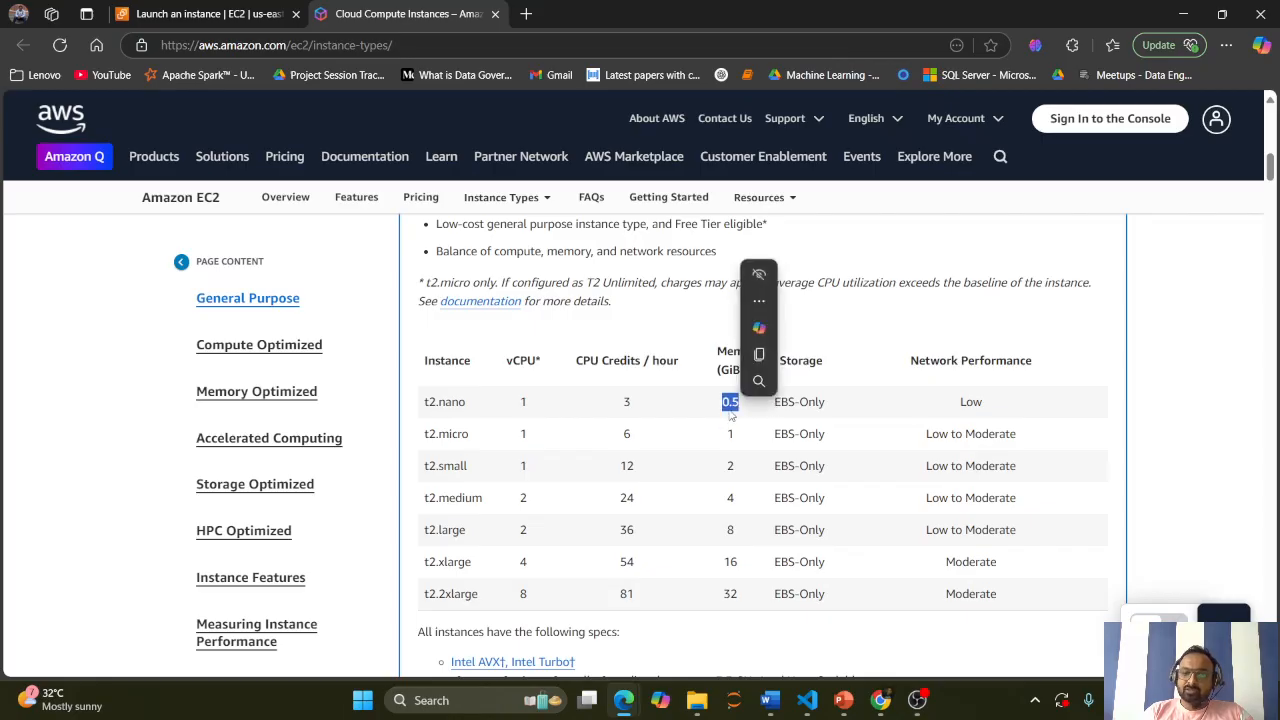
left_click(480, 410)
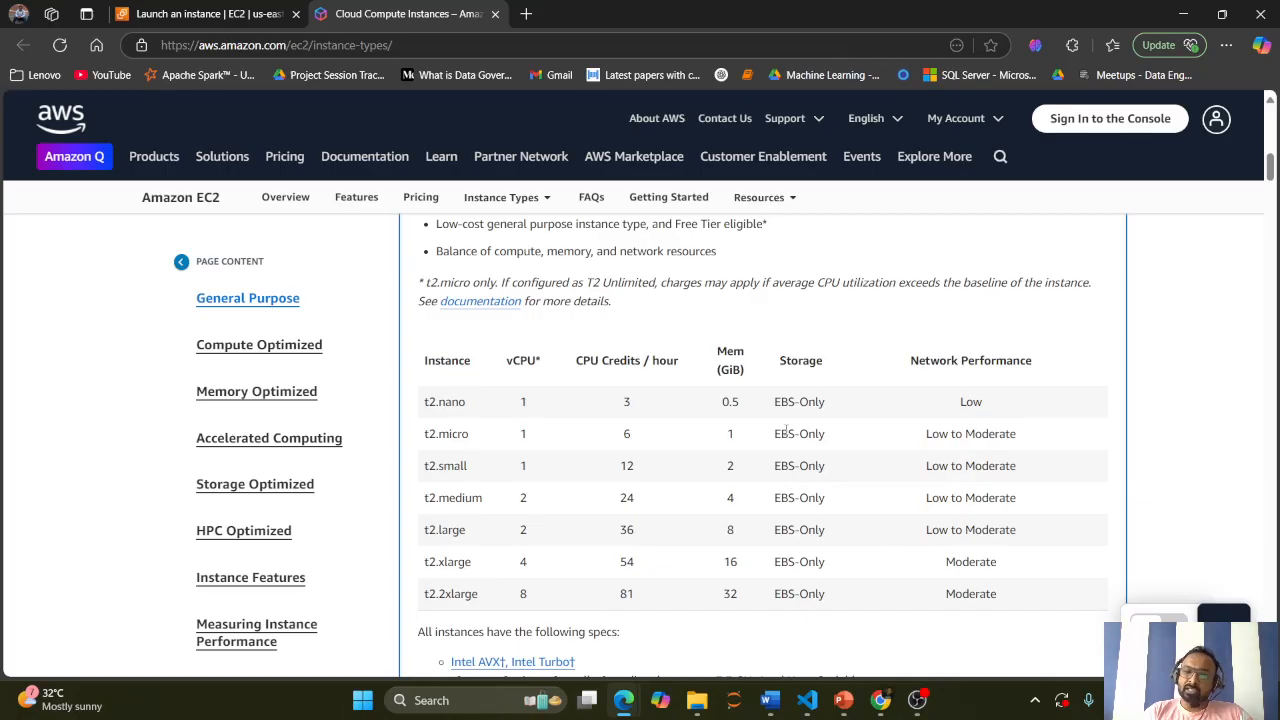
scroll(674, 486, "down", 2)
scroll(674, 486, "up", 3)
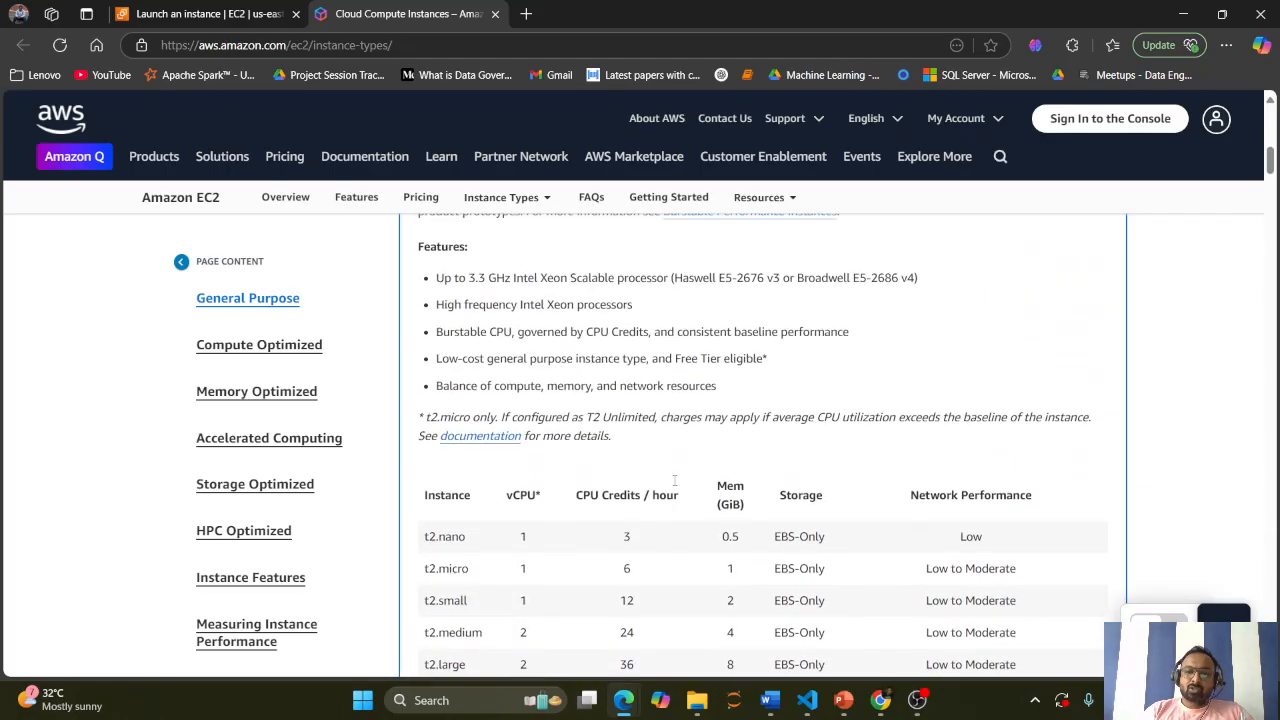
scroll(674, 481, "up", 2)
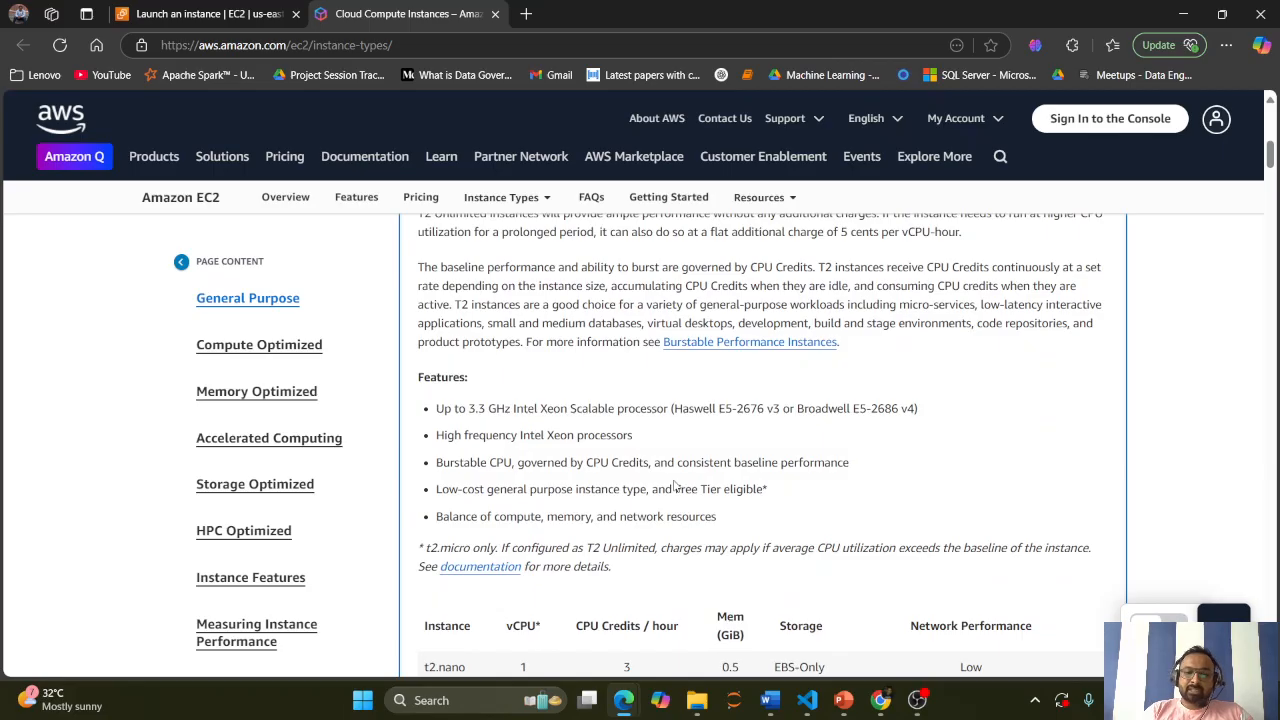
scroll(674, 486, "up", 3)
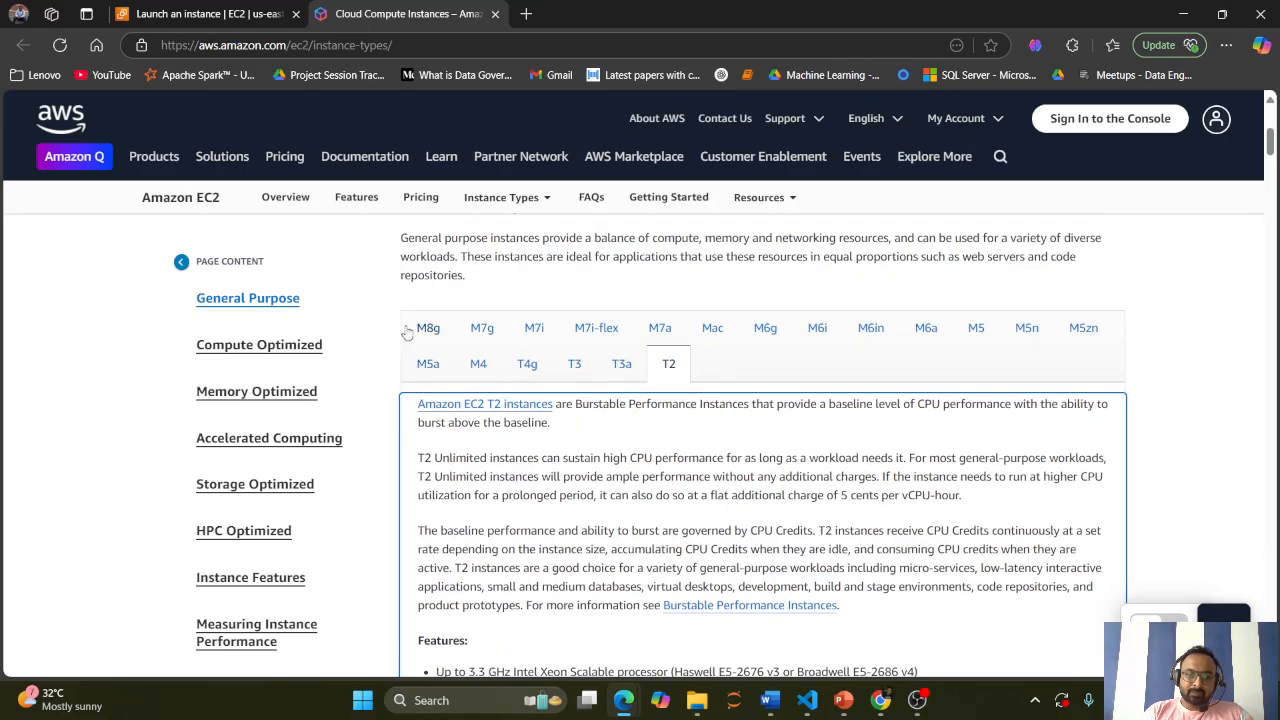
Go to the Memory Optimized instances and compare their R8g overview with the Compute Optimized C8g sizes.
left_click(262, 395)
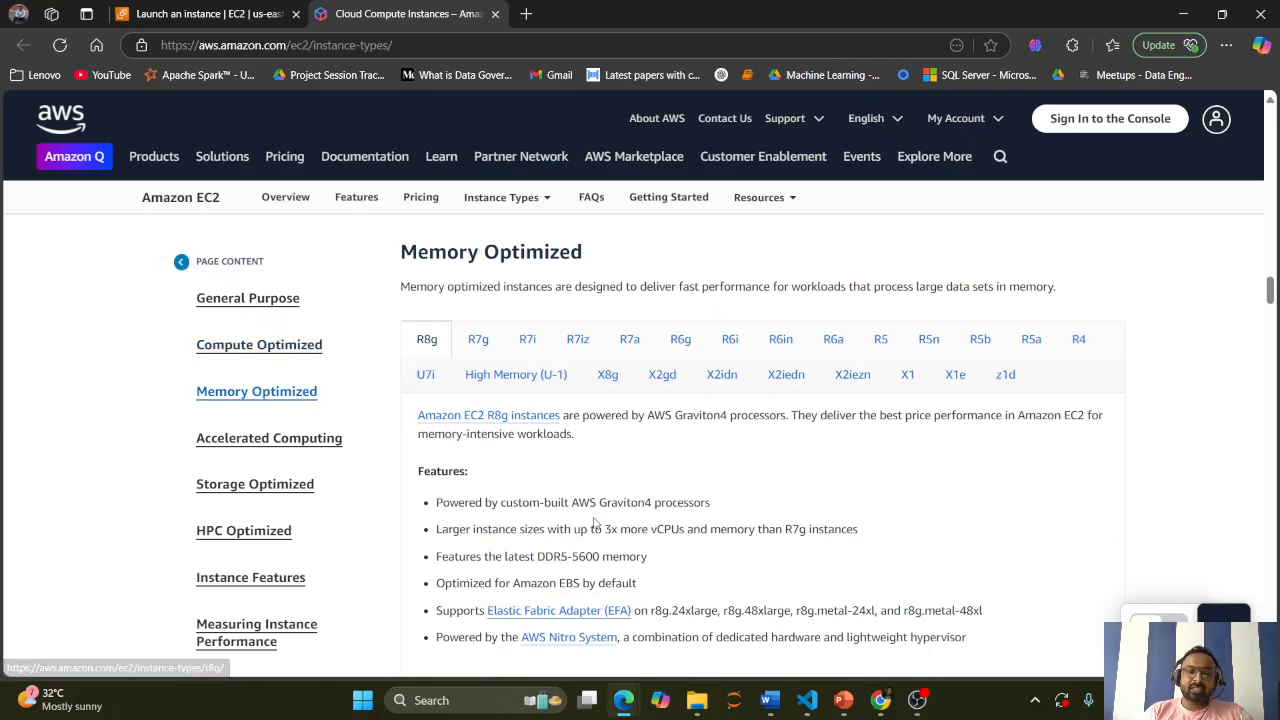
scroll(596, 522, "down", 1)
scroll(596, 522, "up", 1)
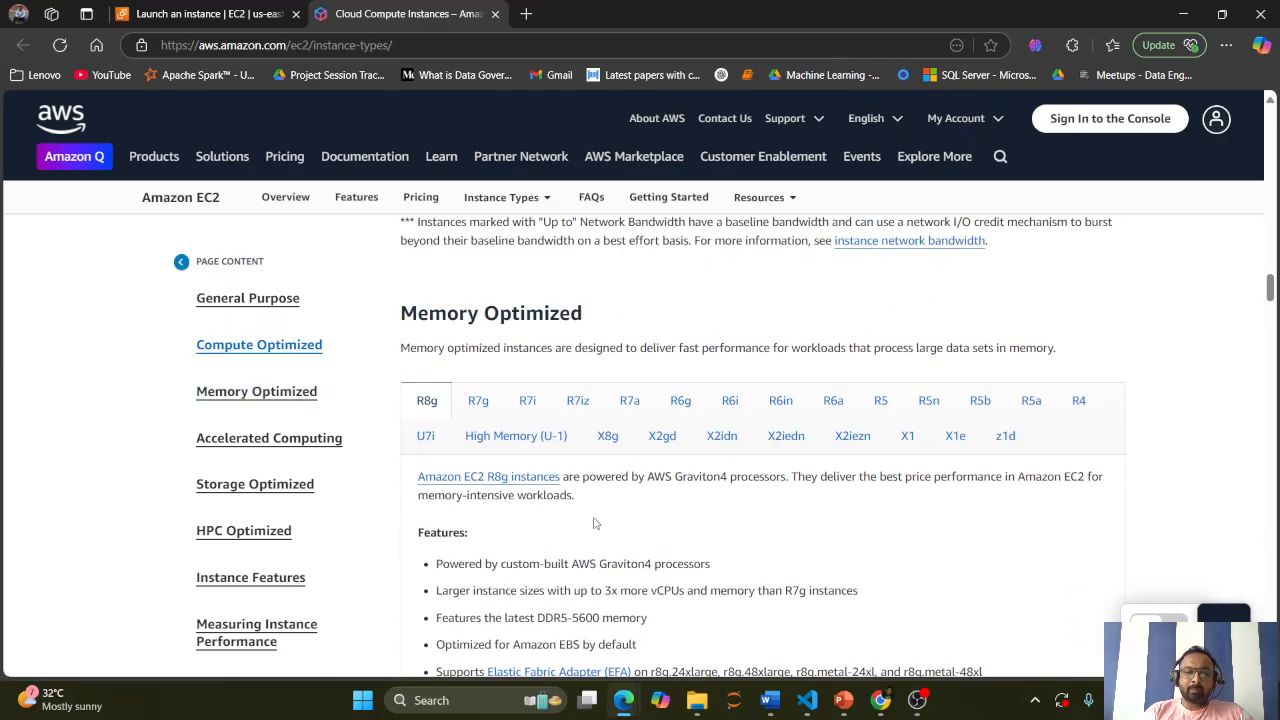
scroll(594, 522, "up", 4)
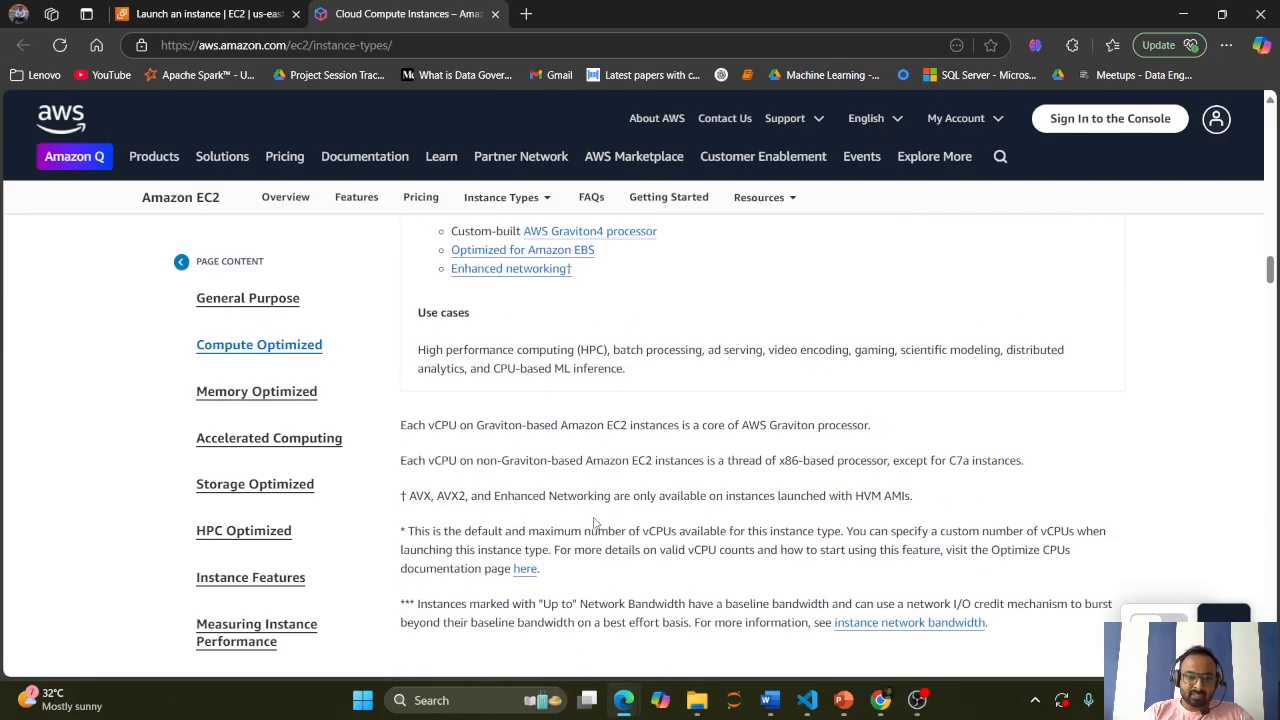
scroll(594, 522, "up", 12)
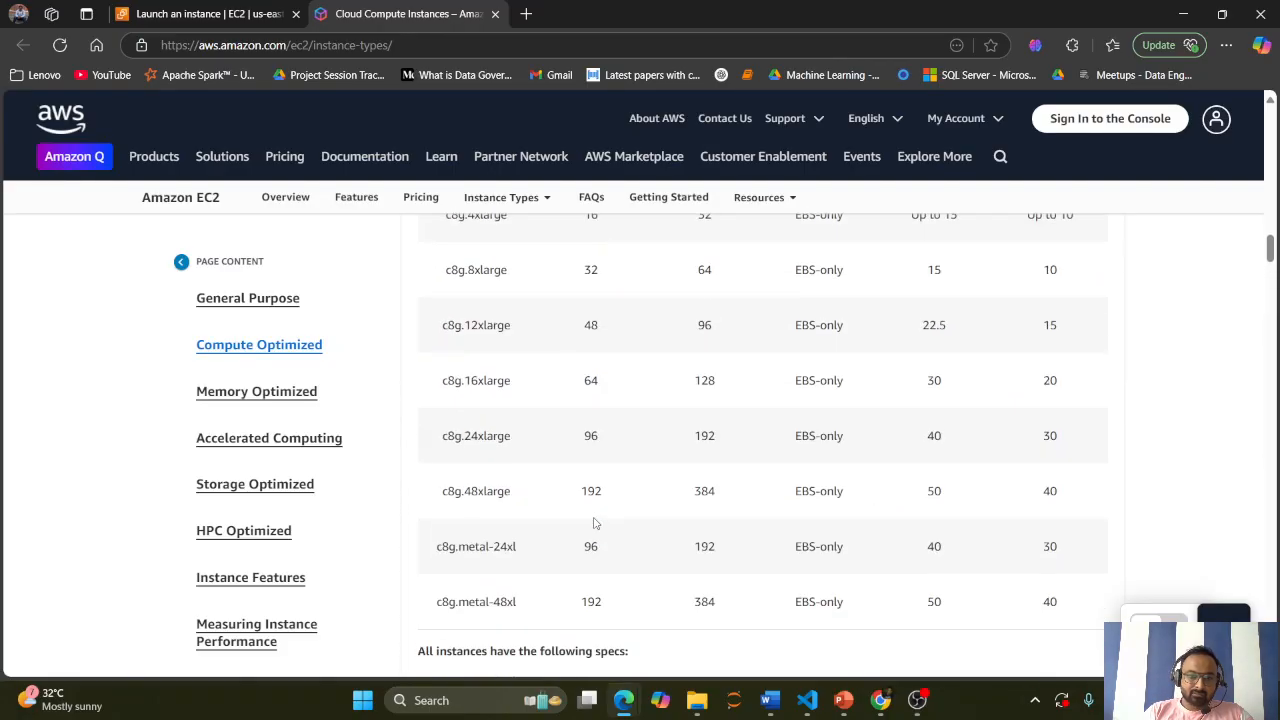
scroll(594, 518, "down", 5)
scroll(594, 518, "down", 8)
scroll(594, 520, "up", 3)
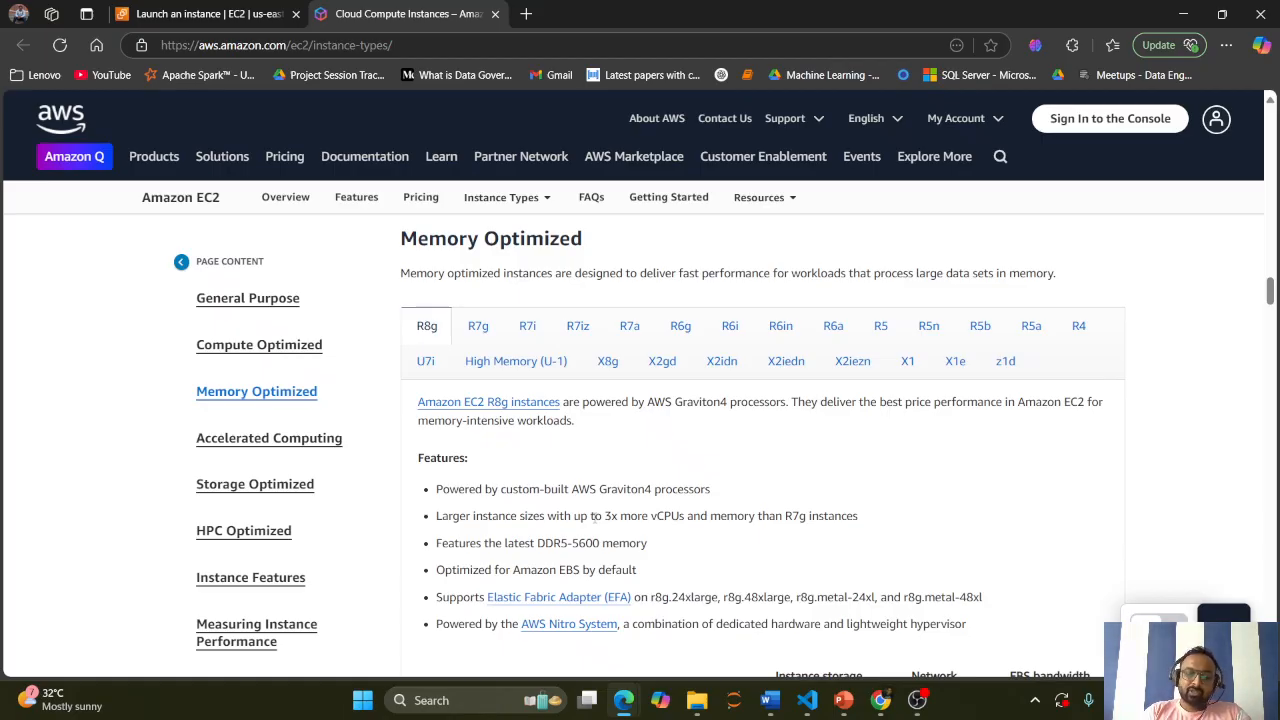
key("alt+space")
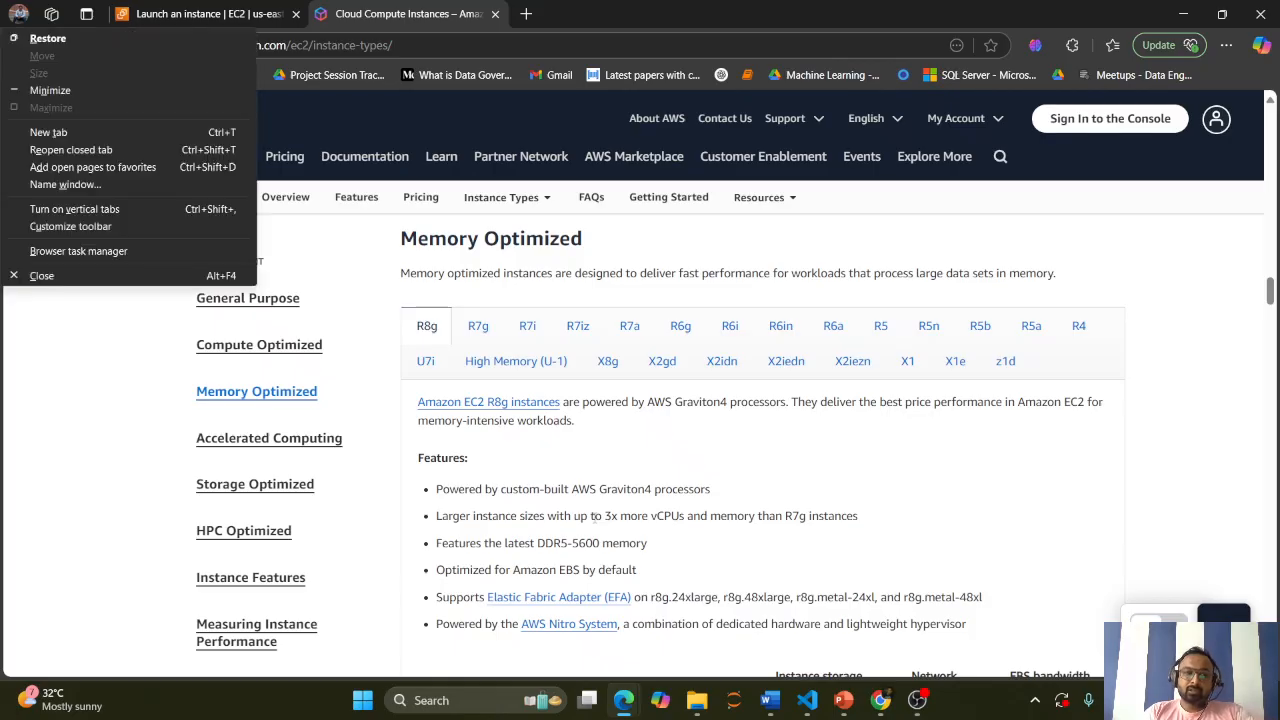
key("Escape")
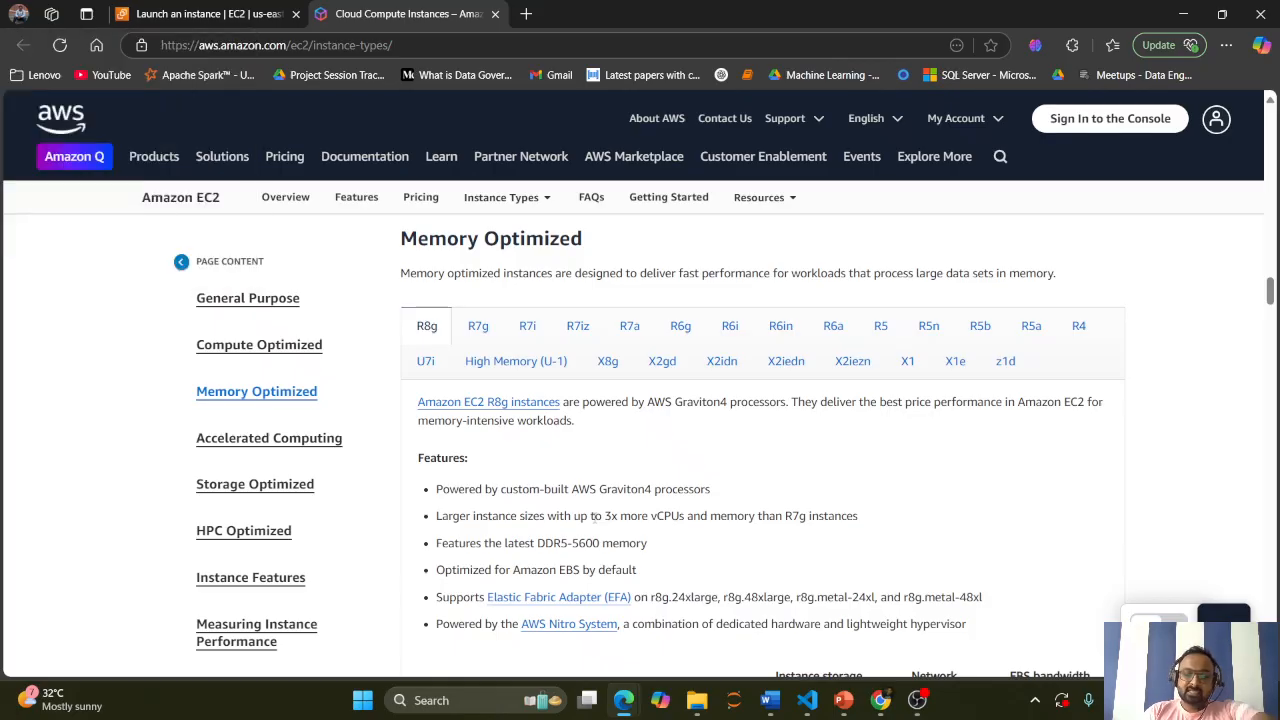
Examine the R8g size table, highlighting the r8g.medium instance storage entry and the feature line on Amazon EBS optimization.
scroll(1167, 374, "down", 3)
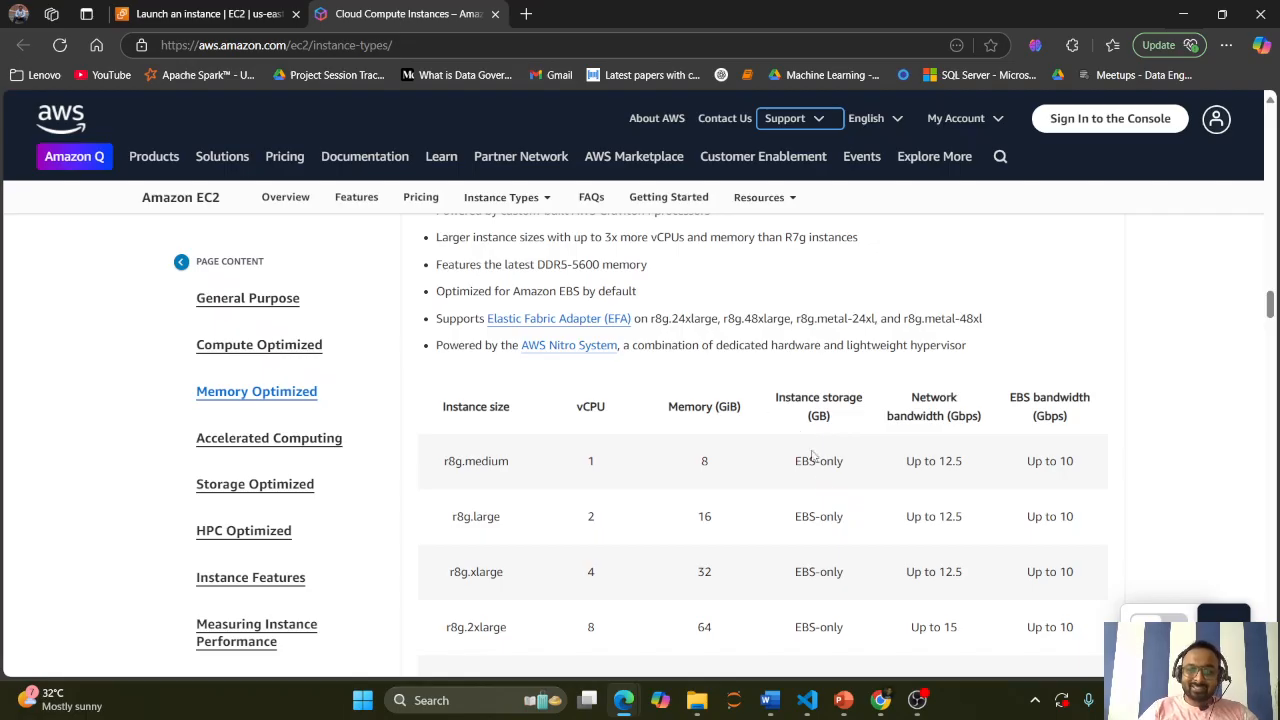
left_click_drag(798, 460, 850, 468)
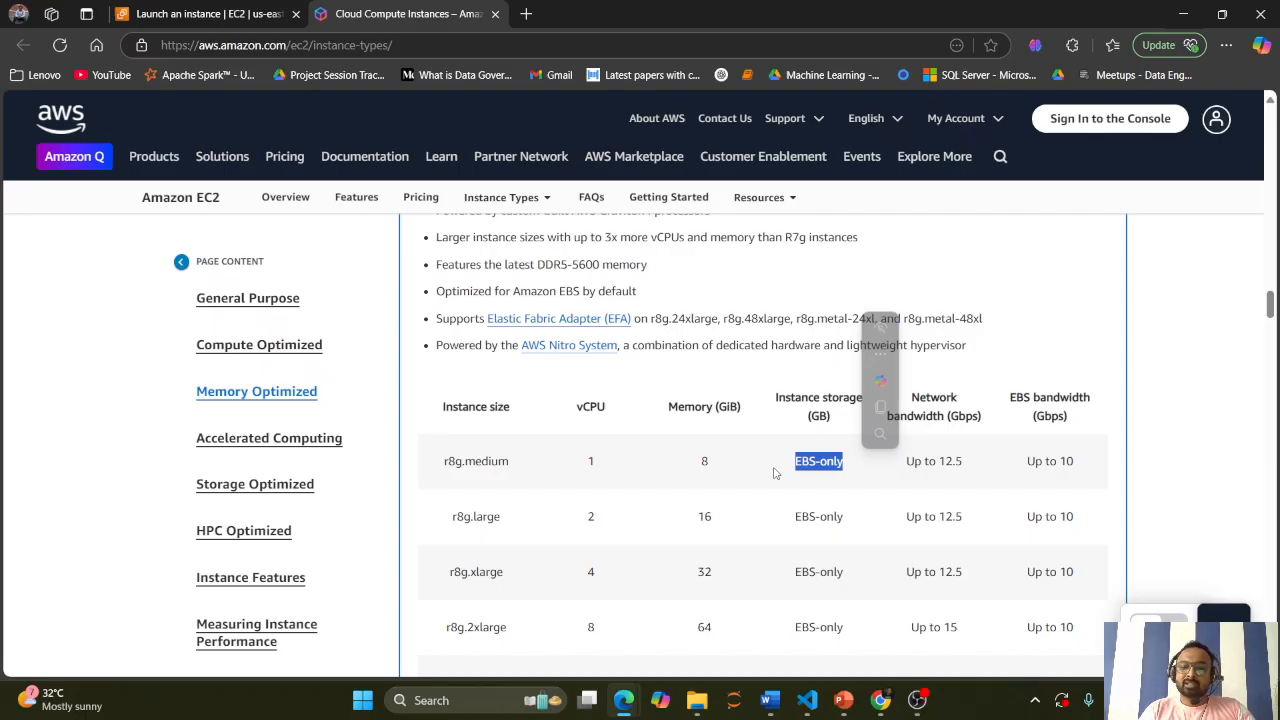
triple_click(1002, 281)
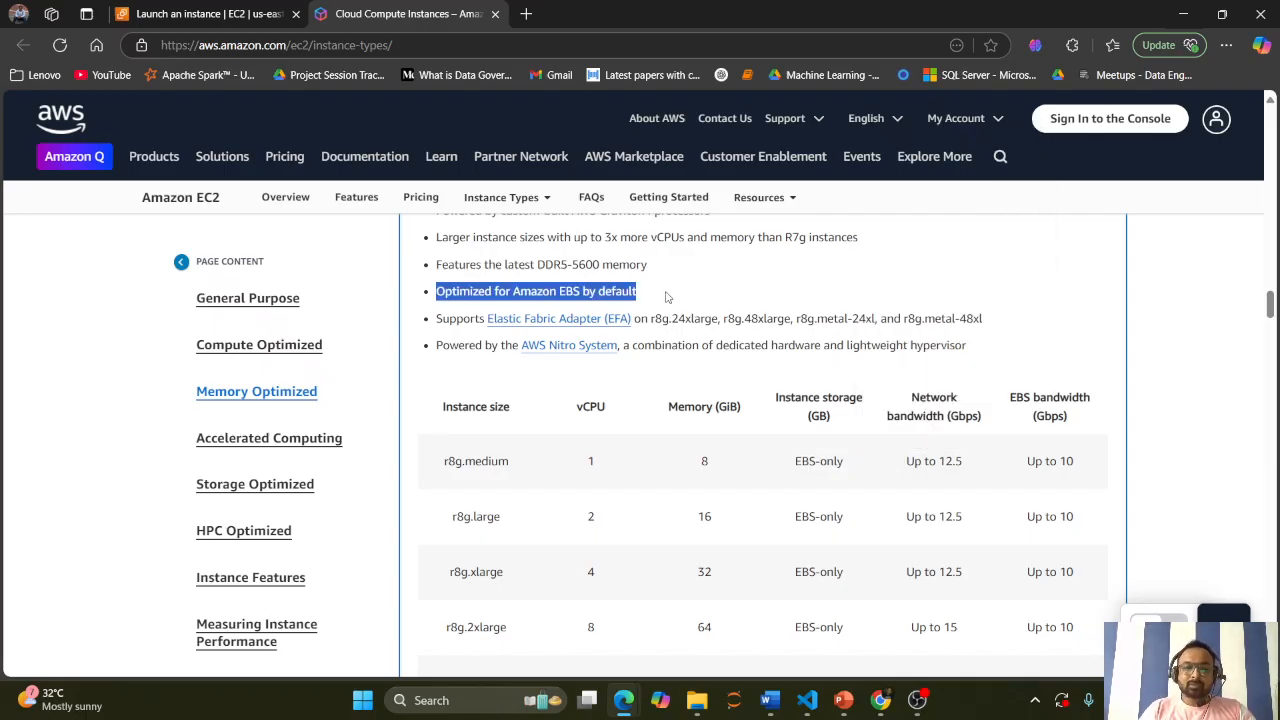
scroll(667, 297, "up", 1)
scroll(666, 292, "down", 1)
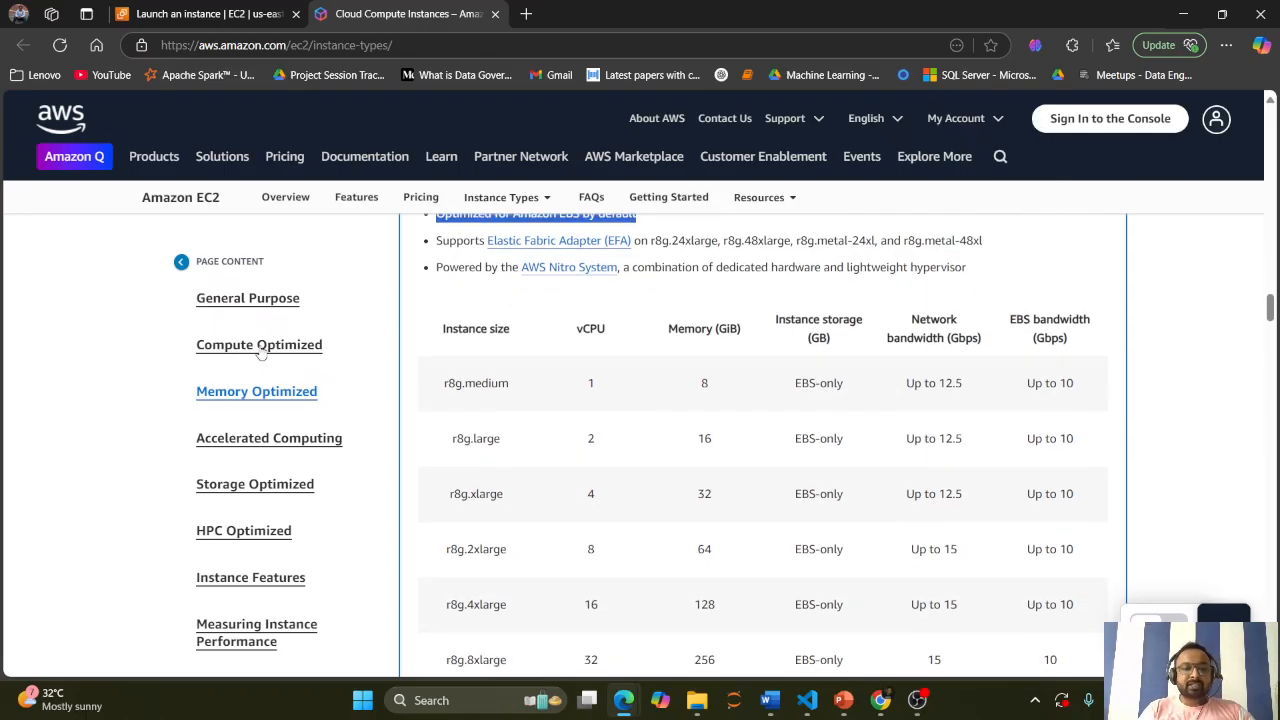
scroll(560, 397, "up", 2)
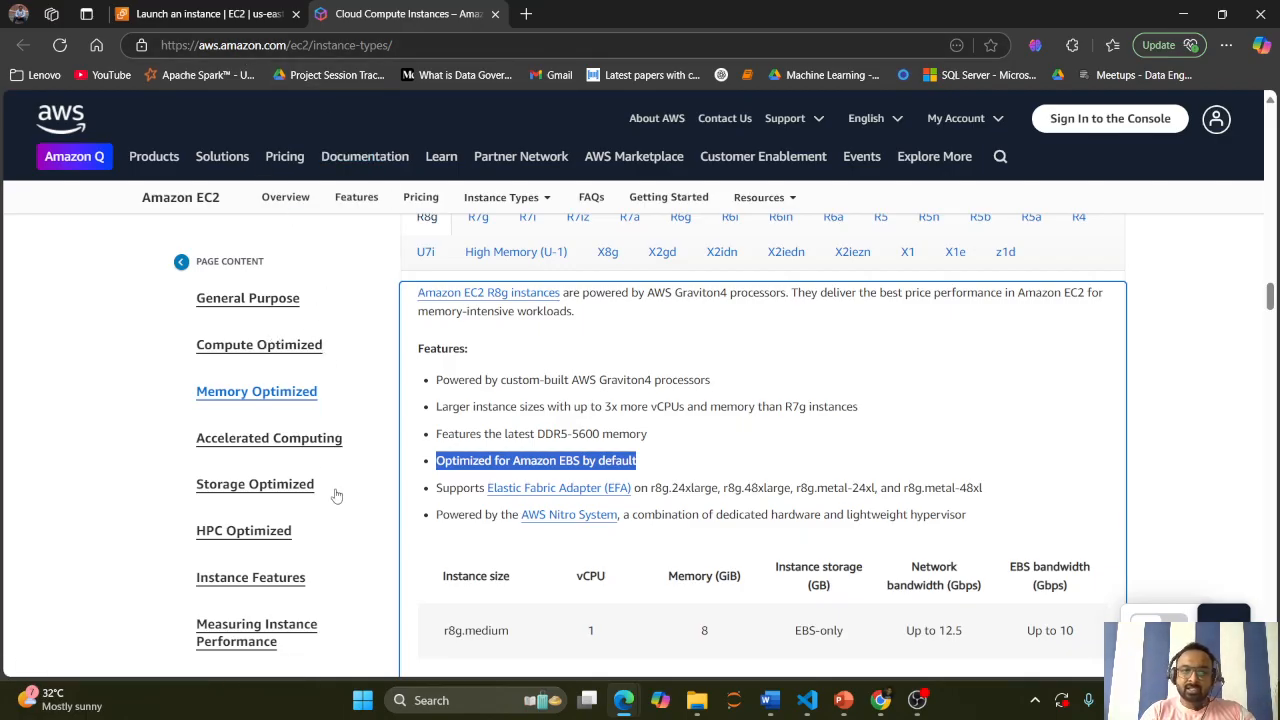
scroll(569, 503, "down", 2)
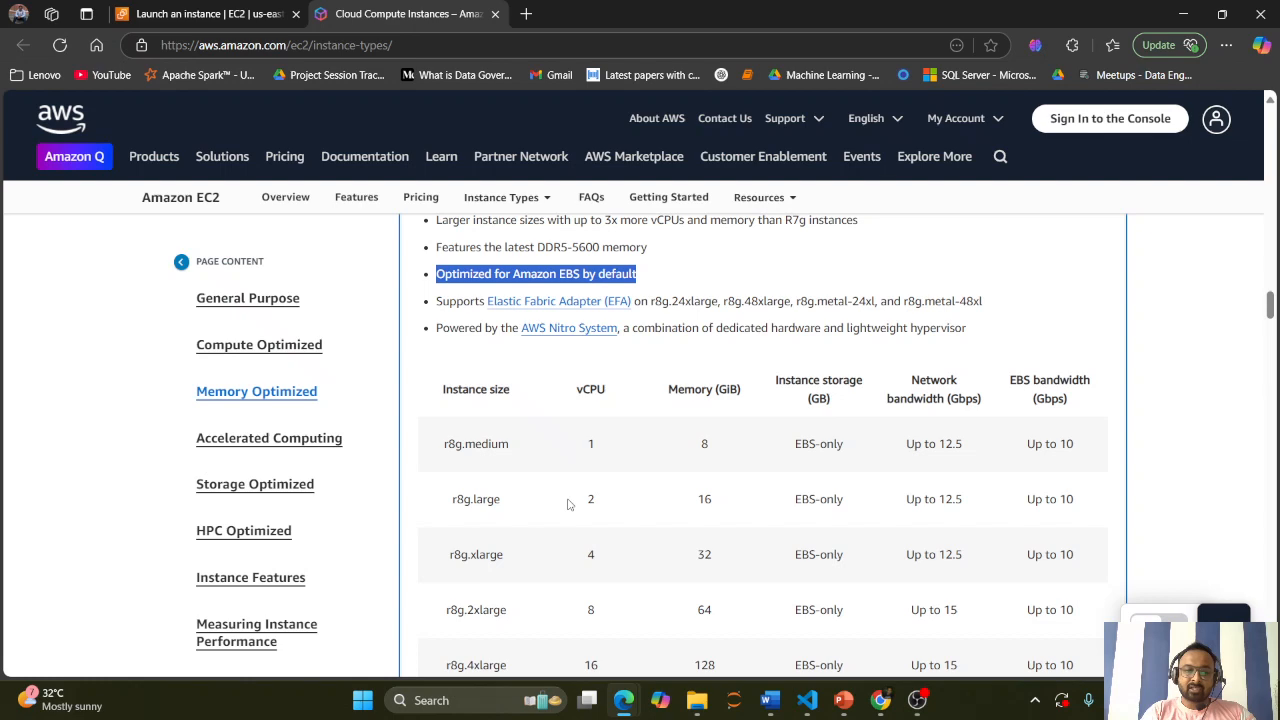
scroll(214, 348, "up", 1)
Go to the Compute Optimized instances and review the C5 and C7a families' features.
left_click(214, 348)
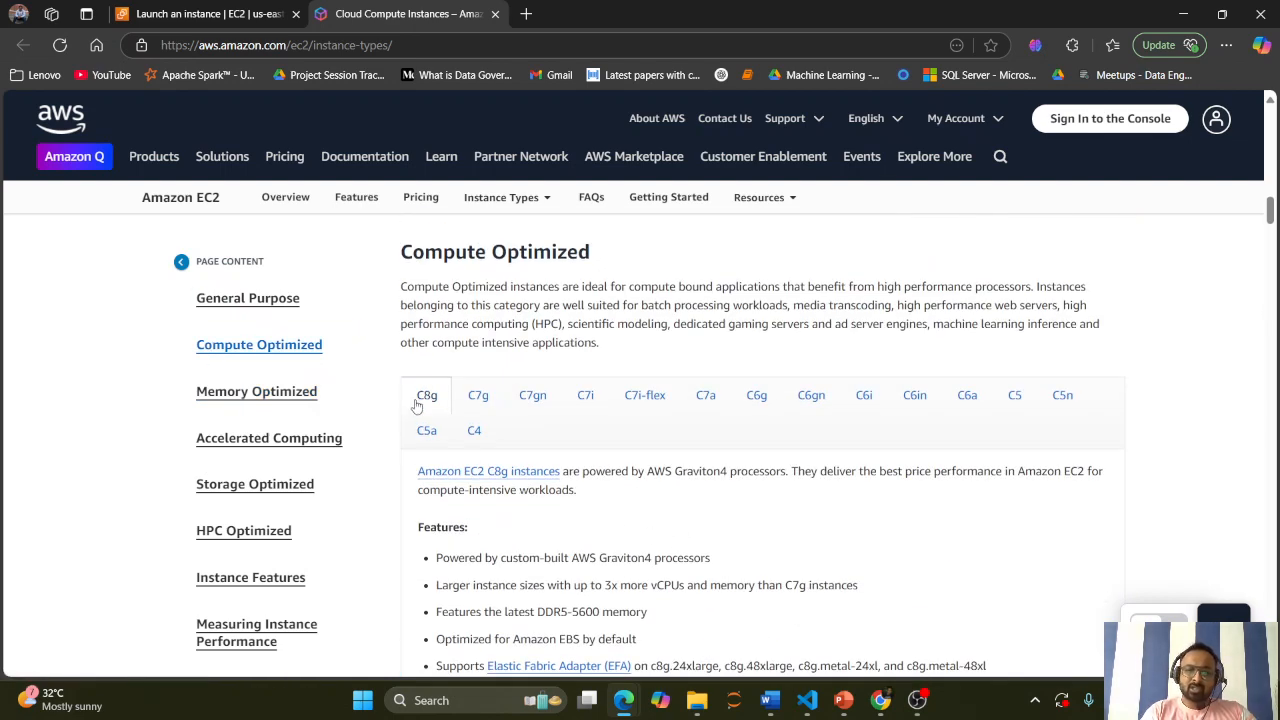
left_click(1013, 400)
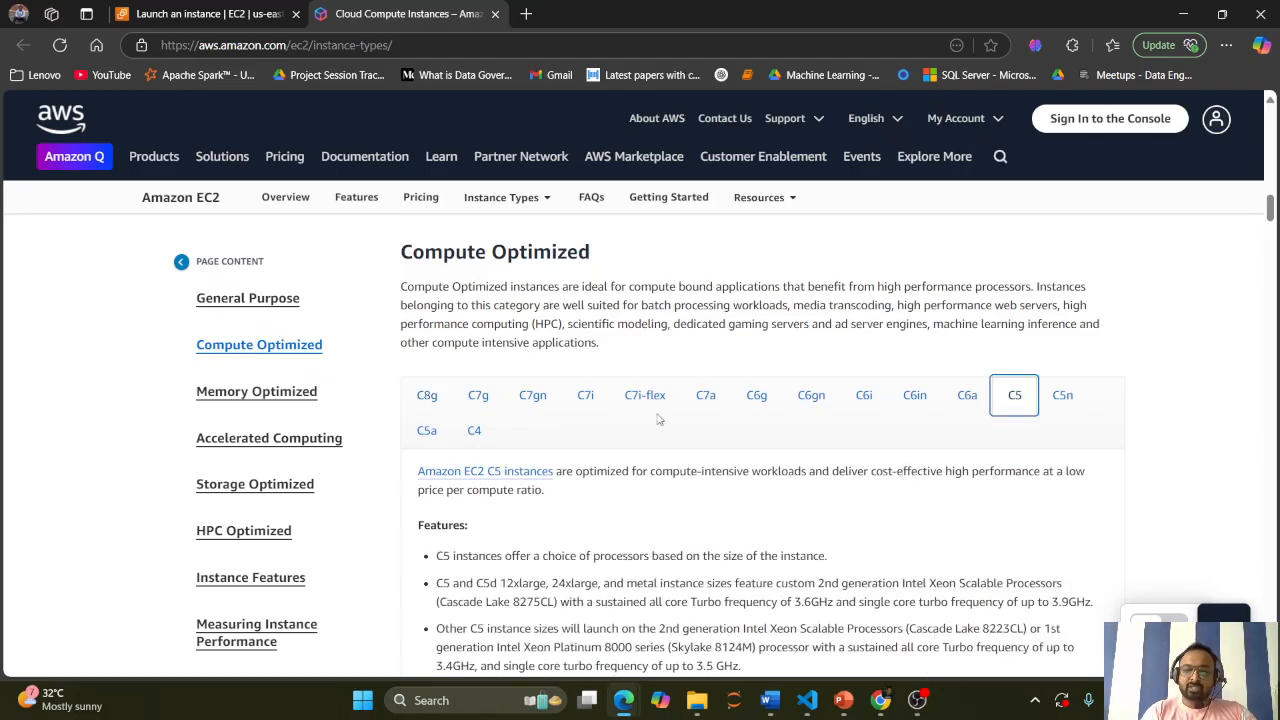
left_click(710, 398)
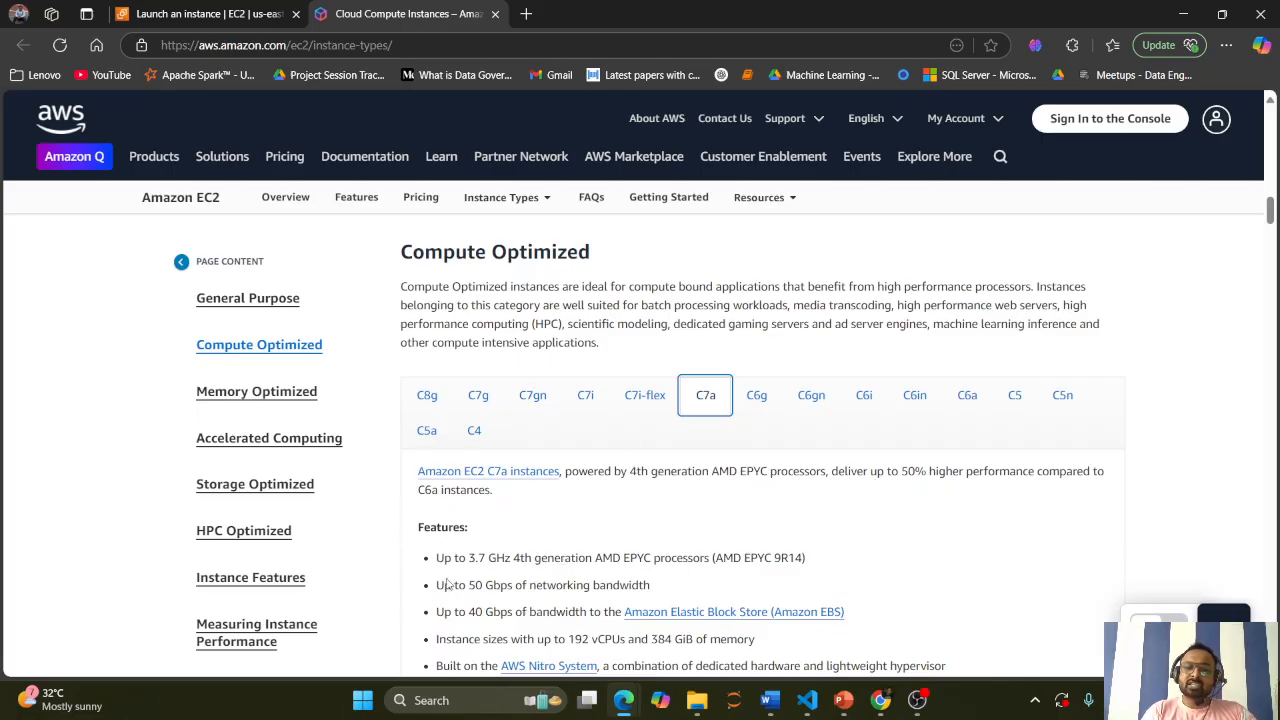
scroll(671, 588, "down", 1)
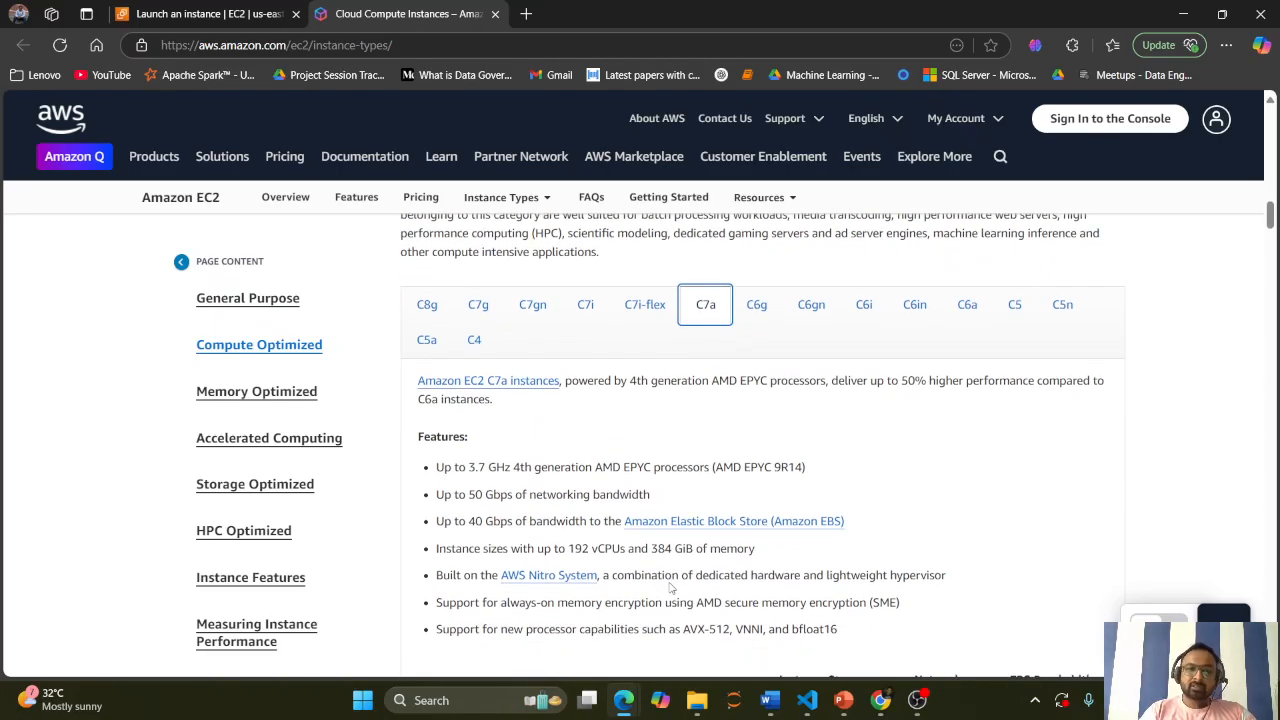
Return to the instance launch form and check which key pairs are available for login.
left_click(209, 26)
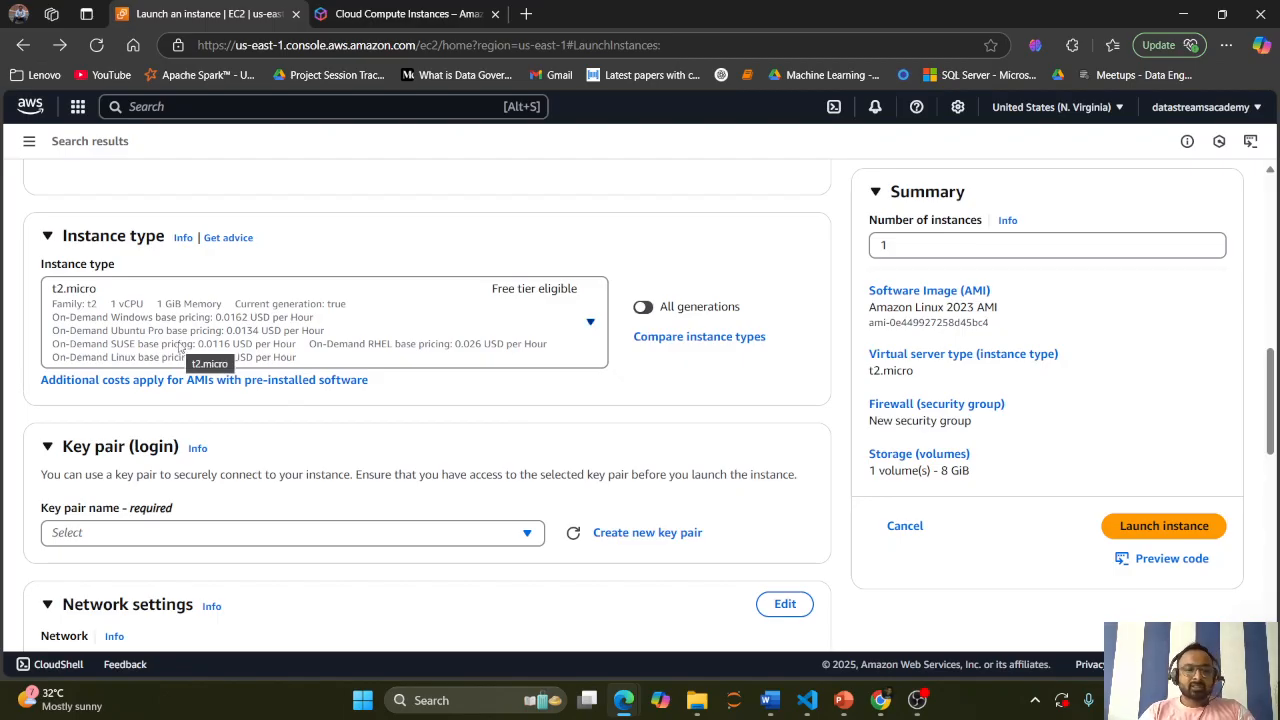
scroll(180, 348, "down", 1)
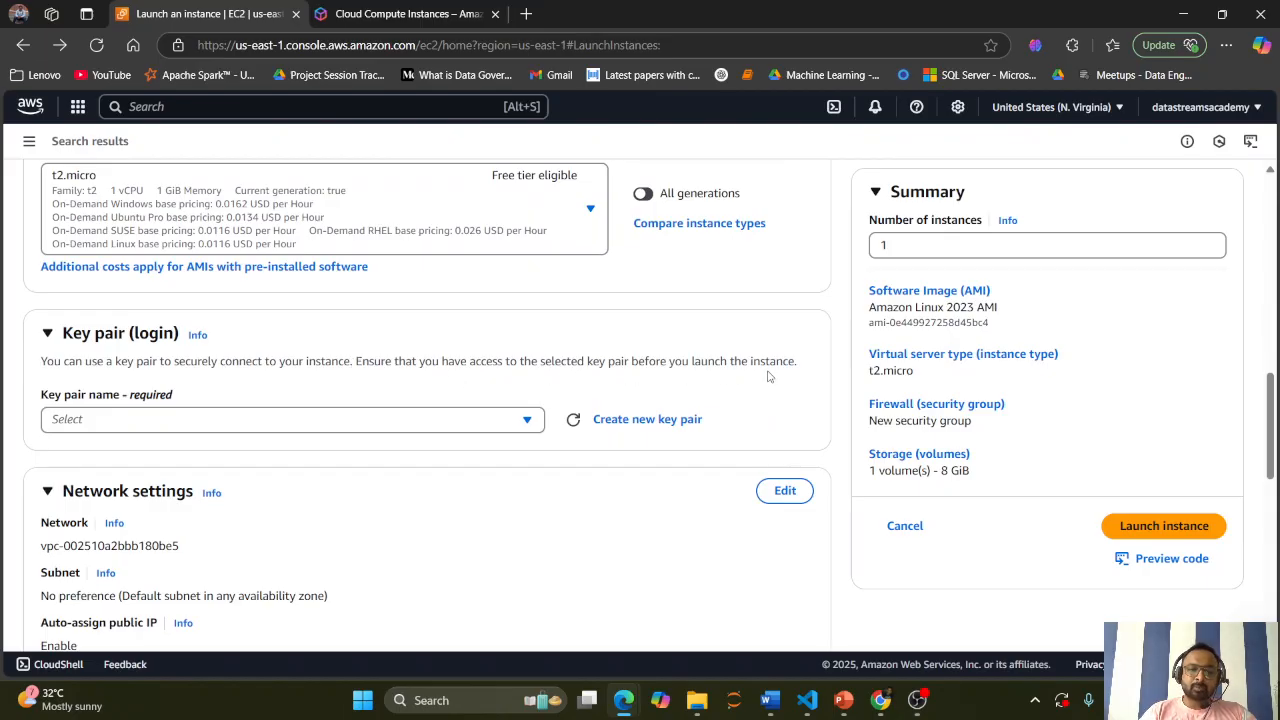
left_click(527, 420)
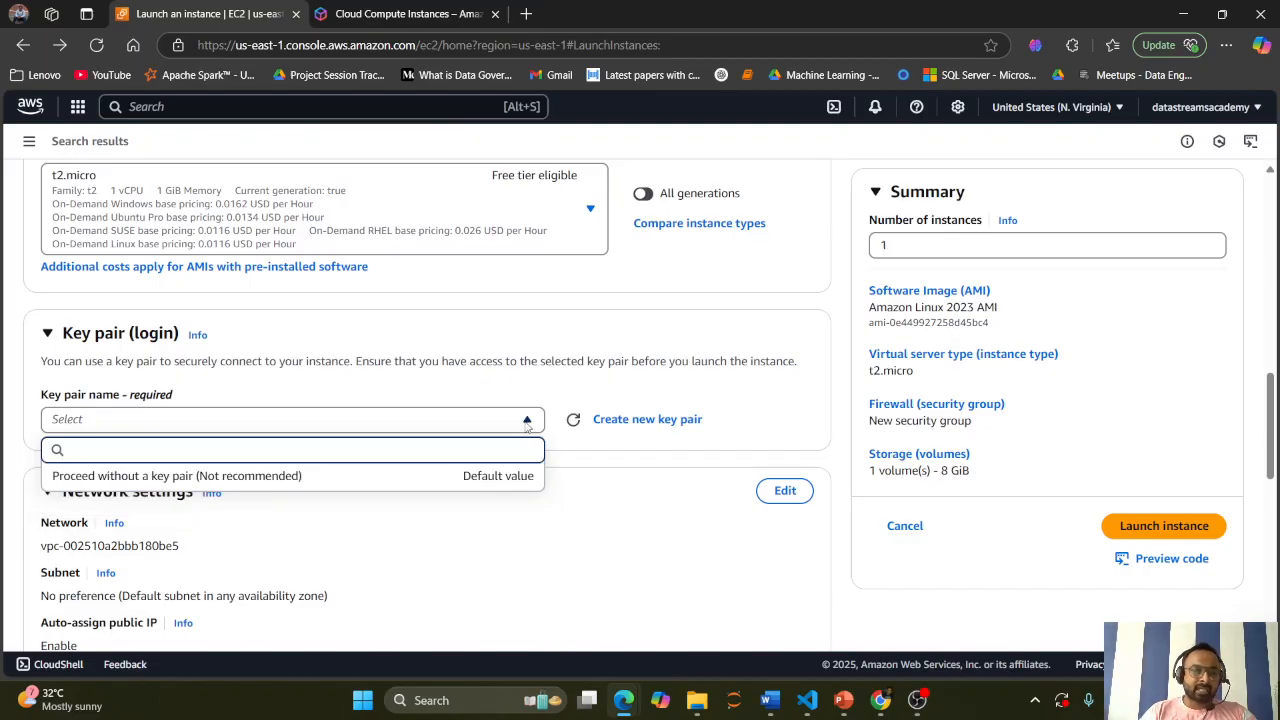
left_click(533, 390)
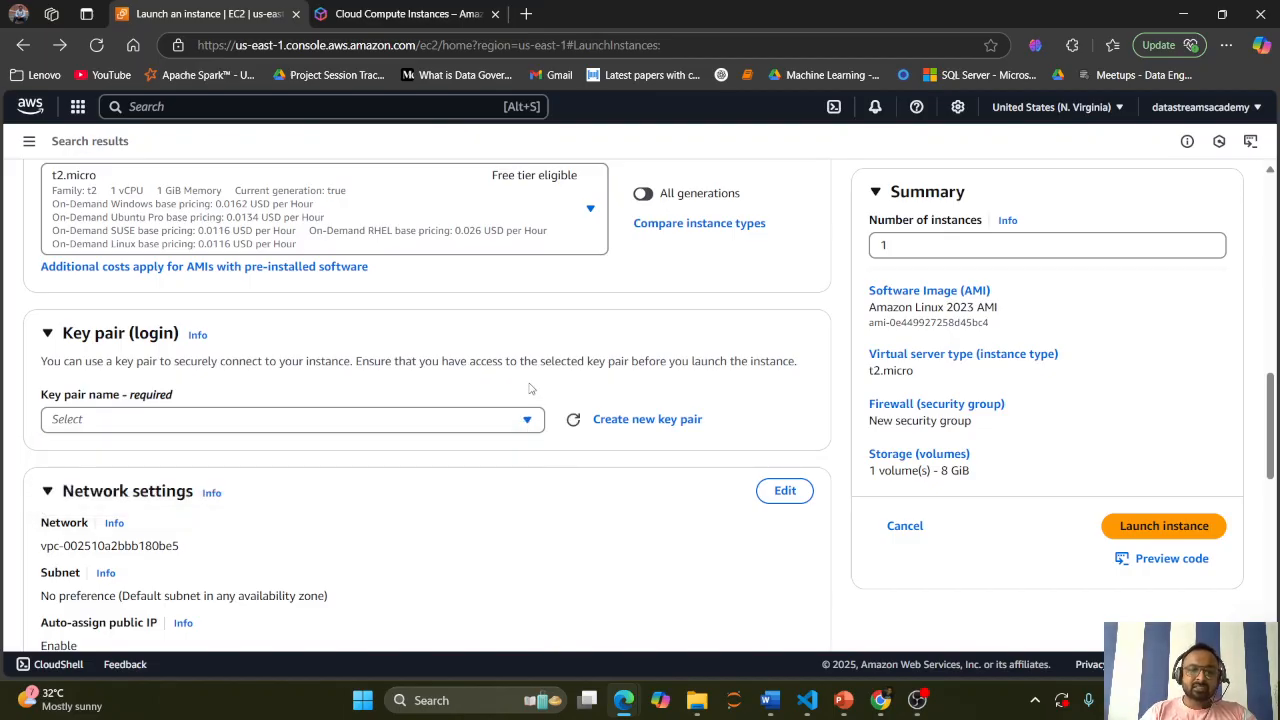
Create a new RSA key pair named DSA with the .pem private key file format.
left_click(655, 420)
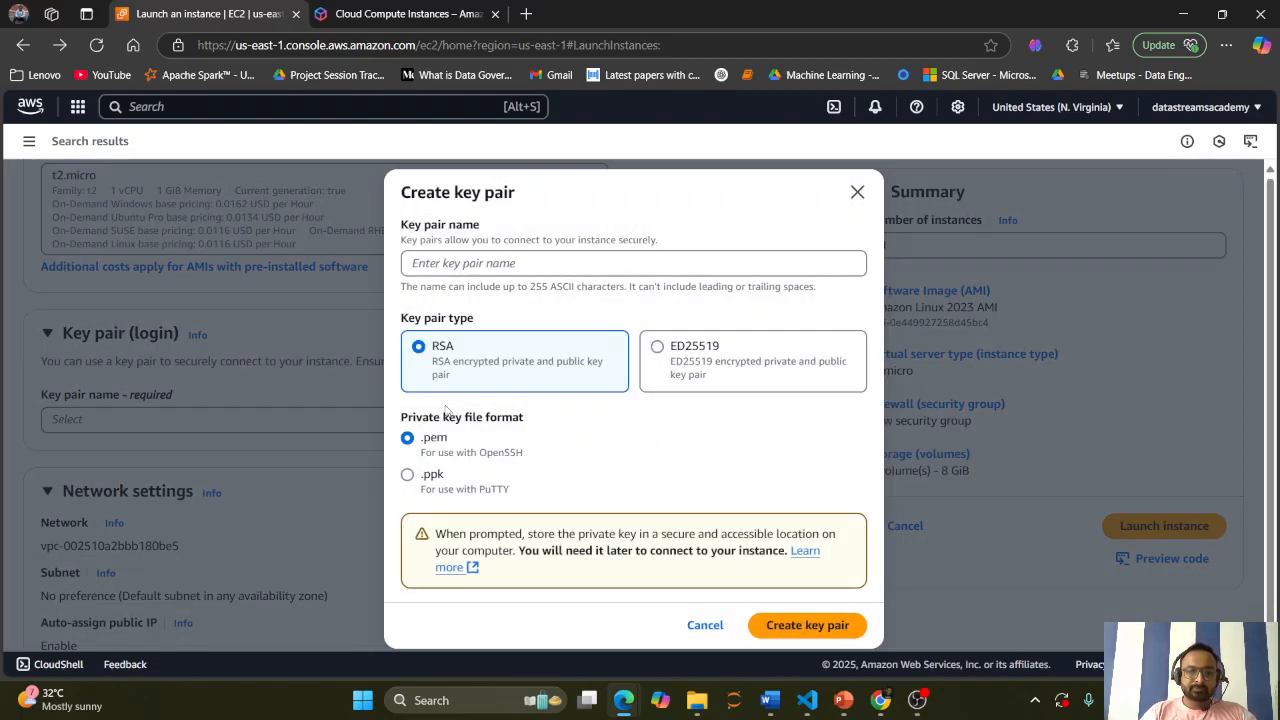
left_click(447, 262)
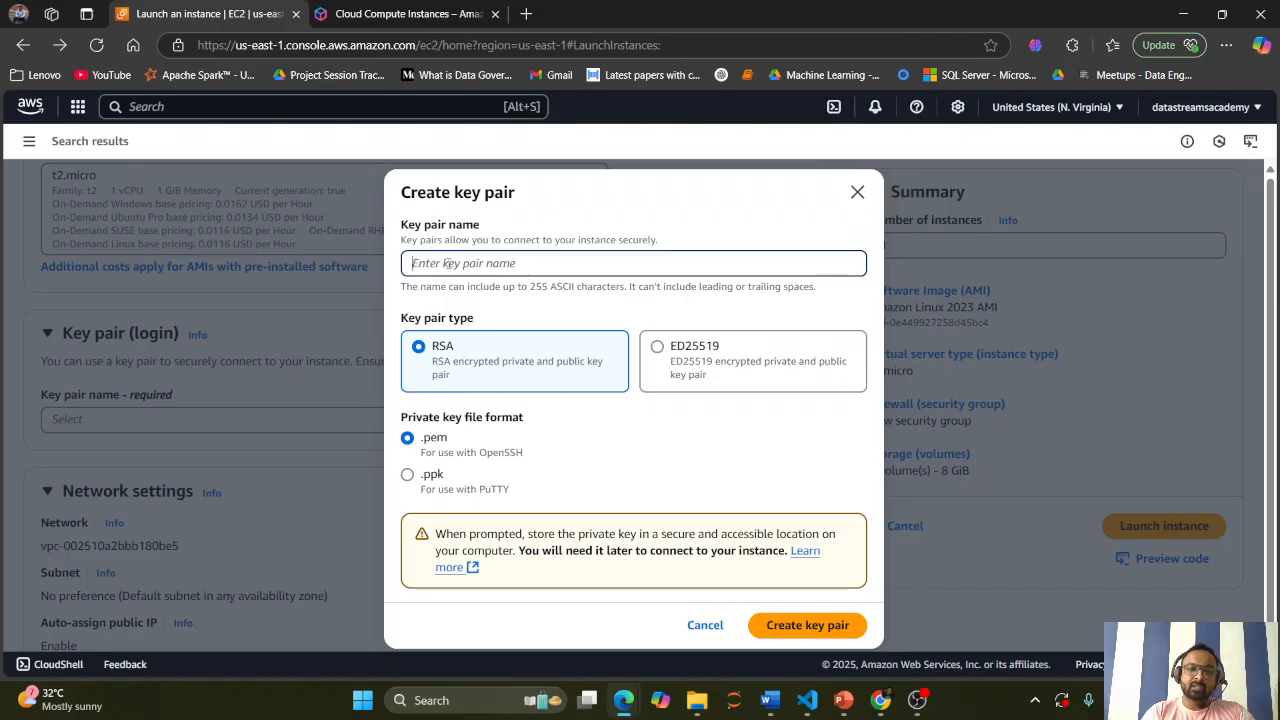
key("Caps_Lock")
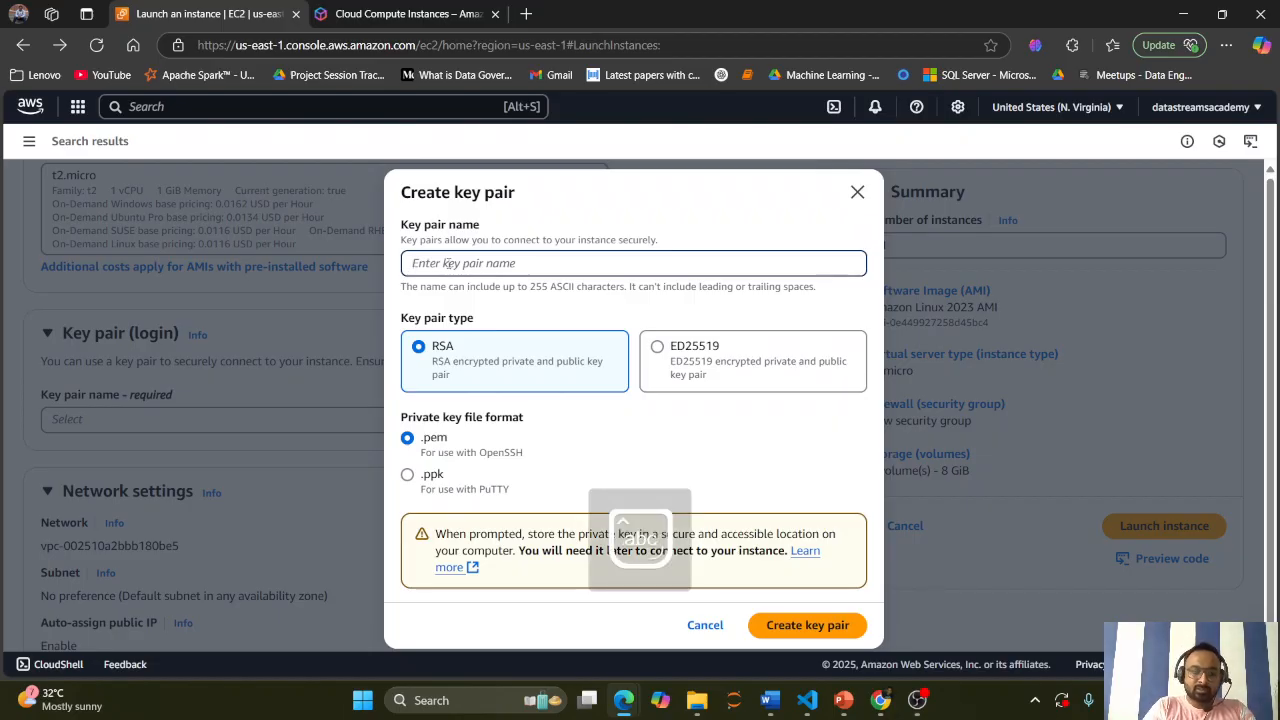
type("DSA")
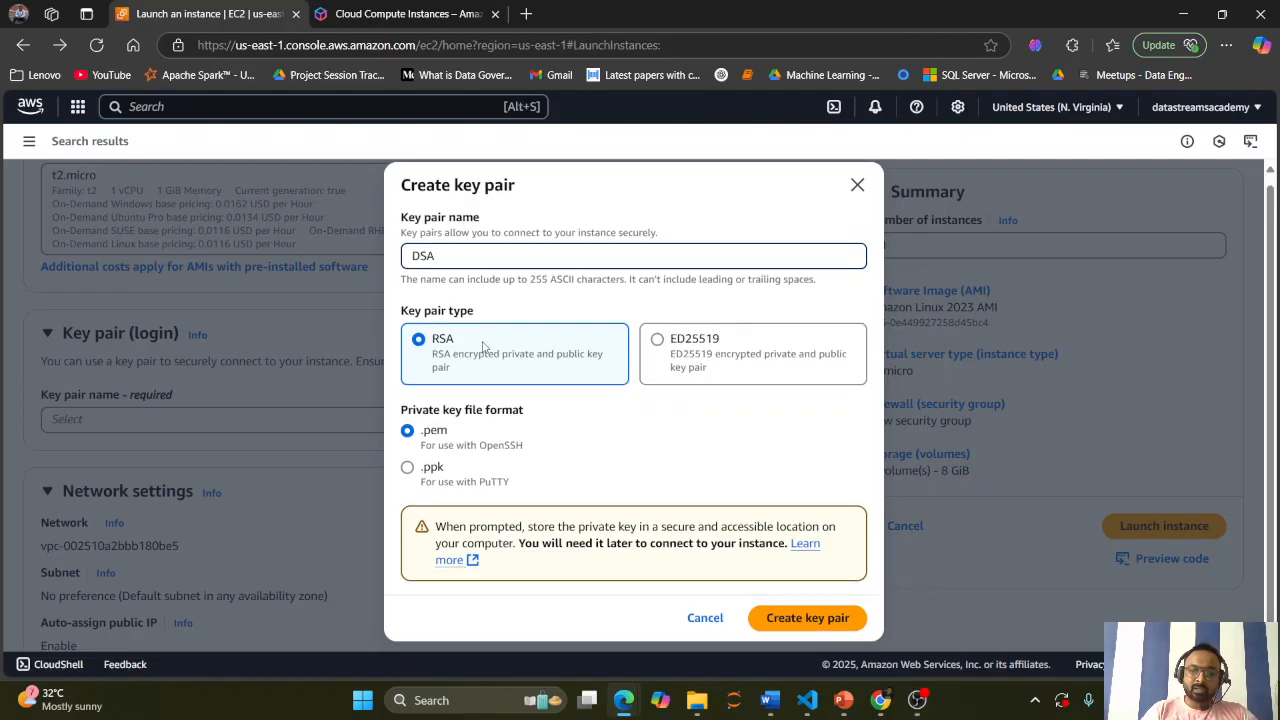
left_click(801, 622)
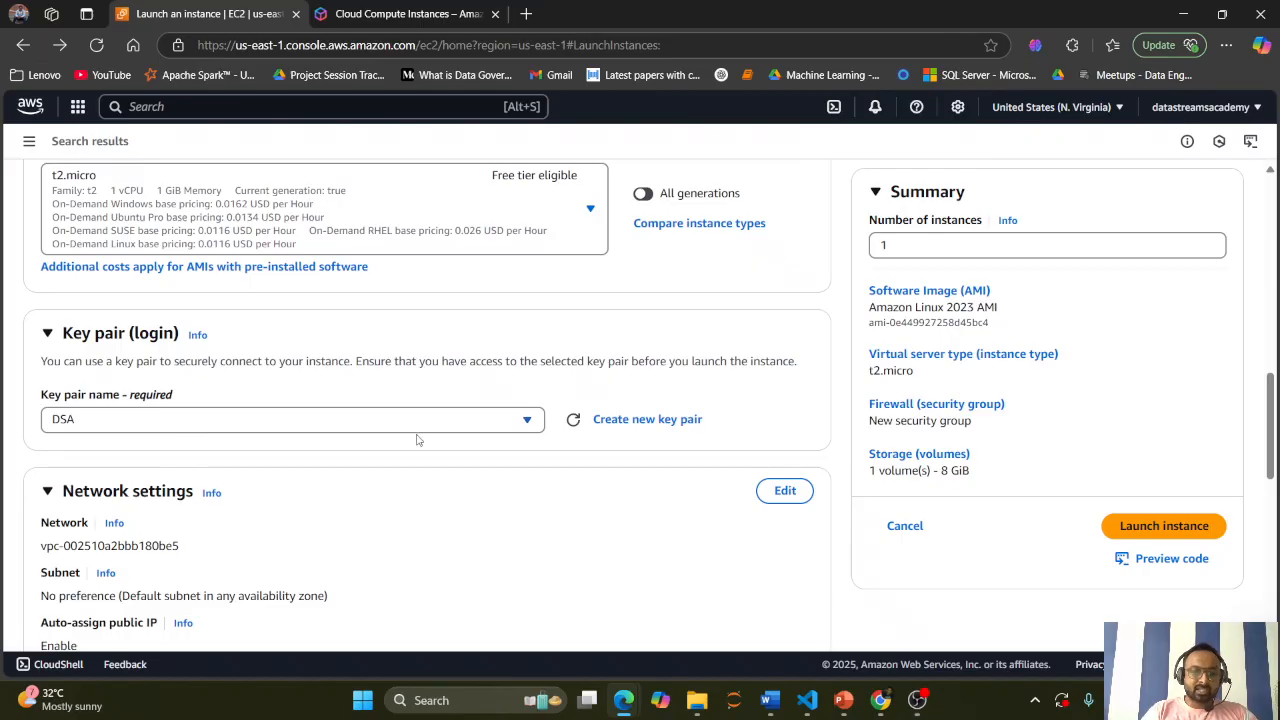
Check the existing security groups for the firewall, and switch back to creating a new security group.
scroll(363, 414, "down", 2)
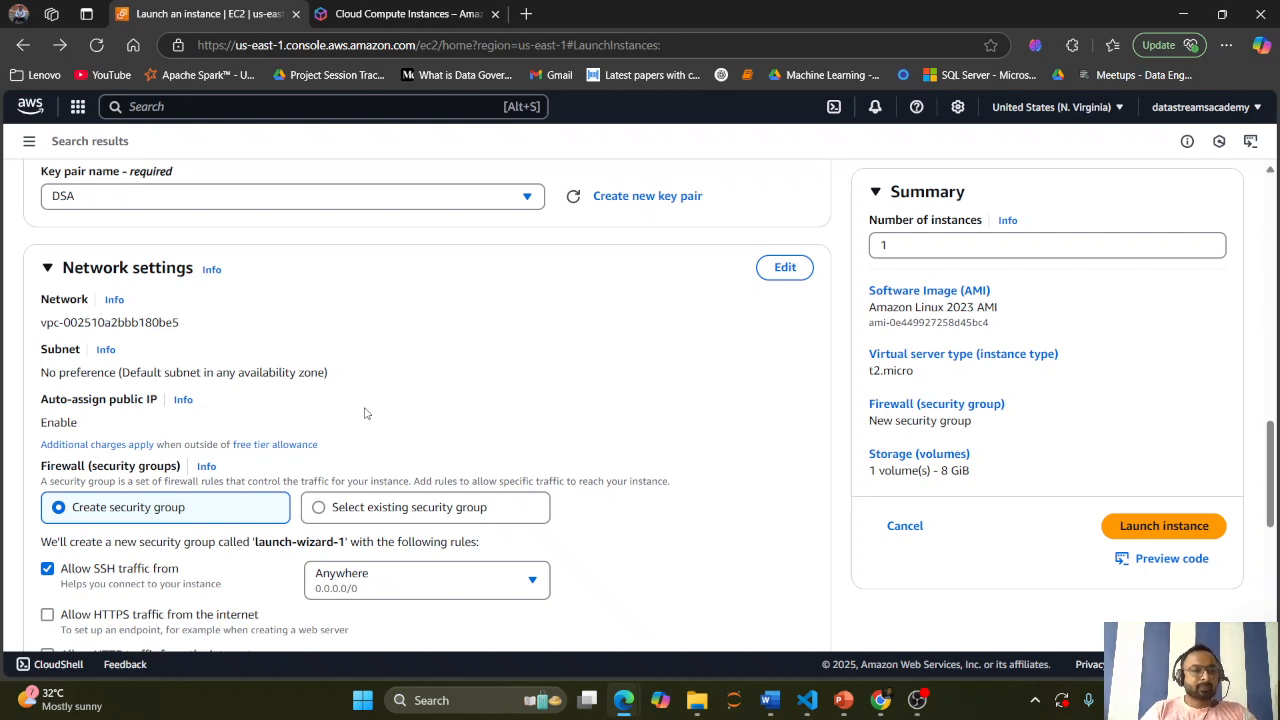
scroll(365, 413, "down", 1)
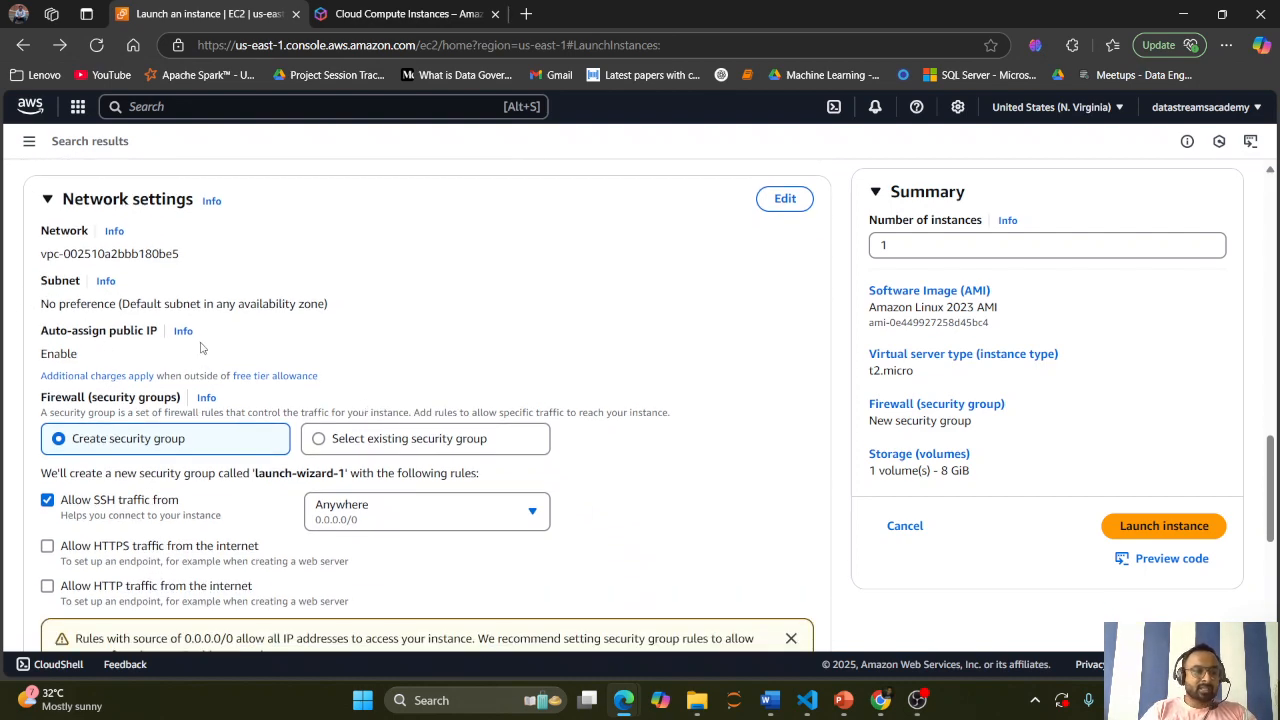
scroll(325, 357, "down", 1)
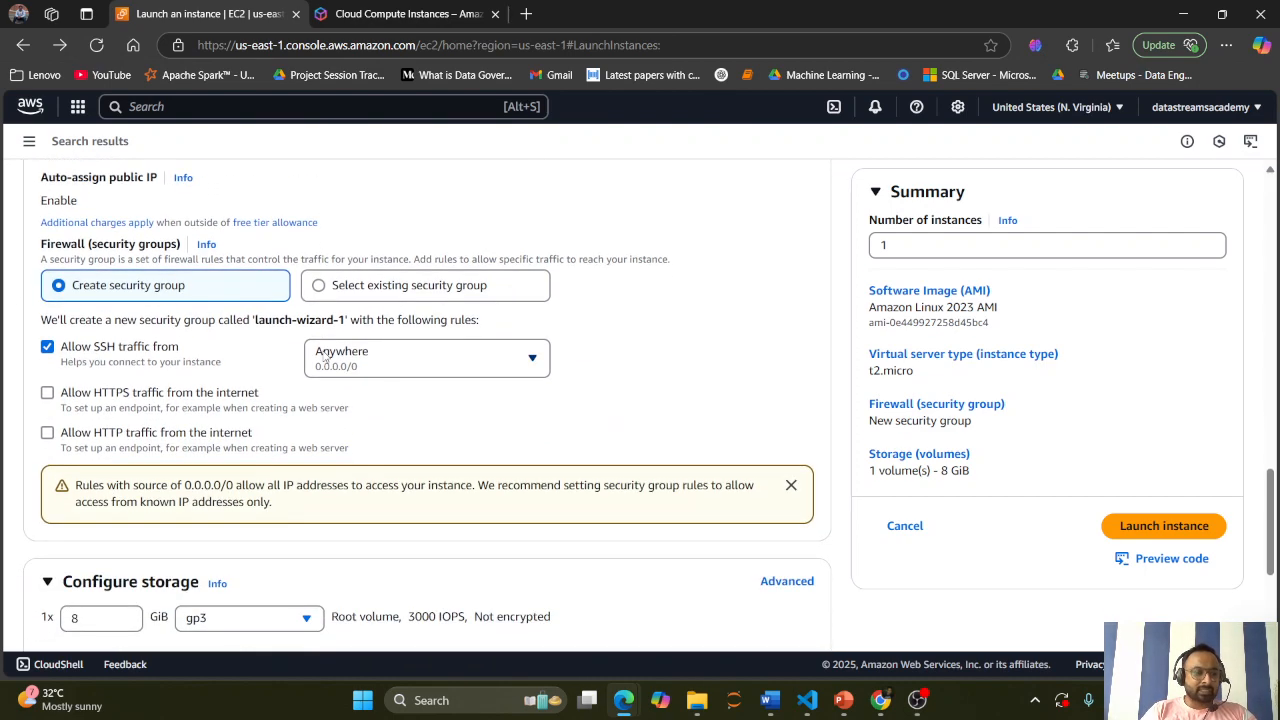
left_click(352, 291)
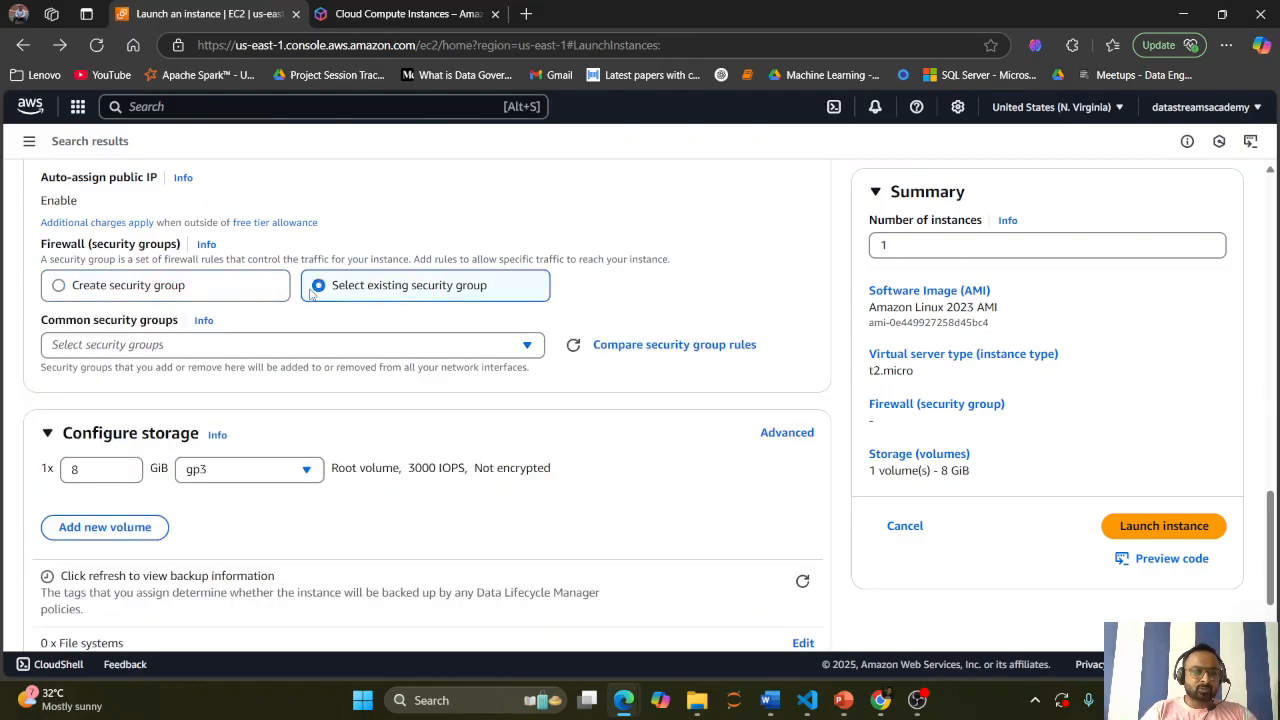
left_click(289, 349)
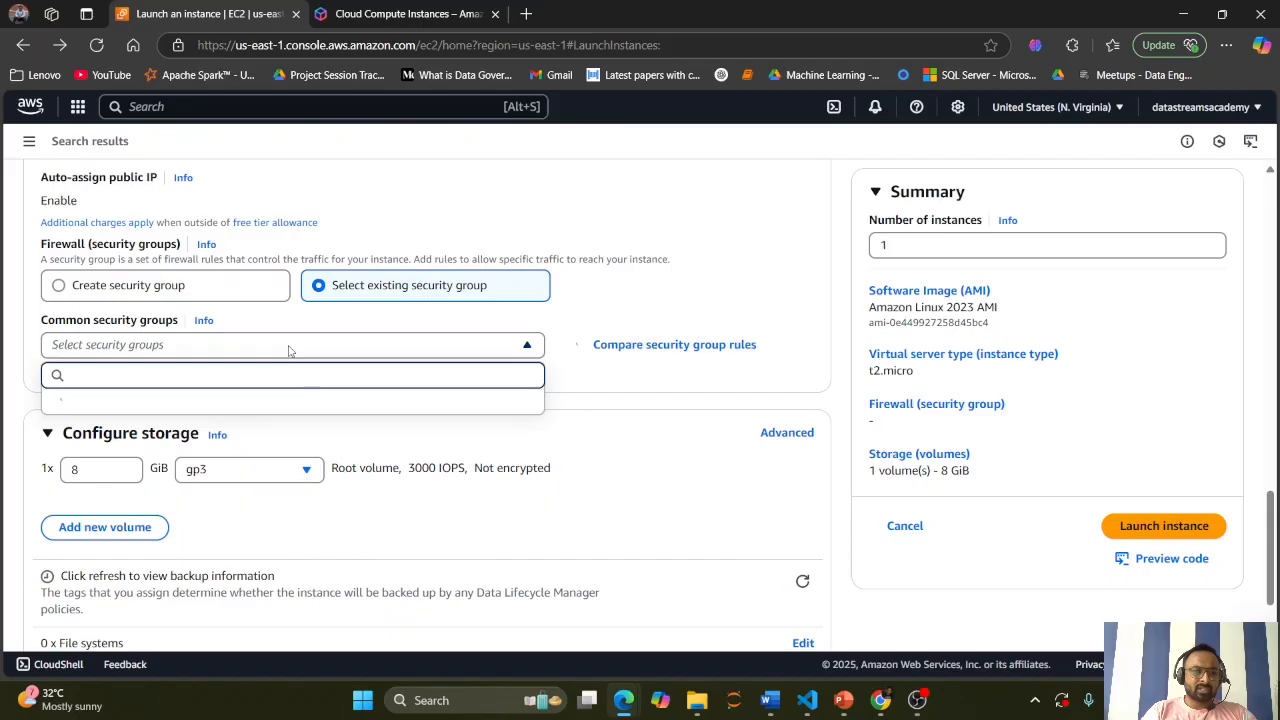
left_click(66, 288)
left_click(64, 289)
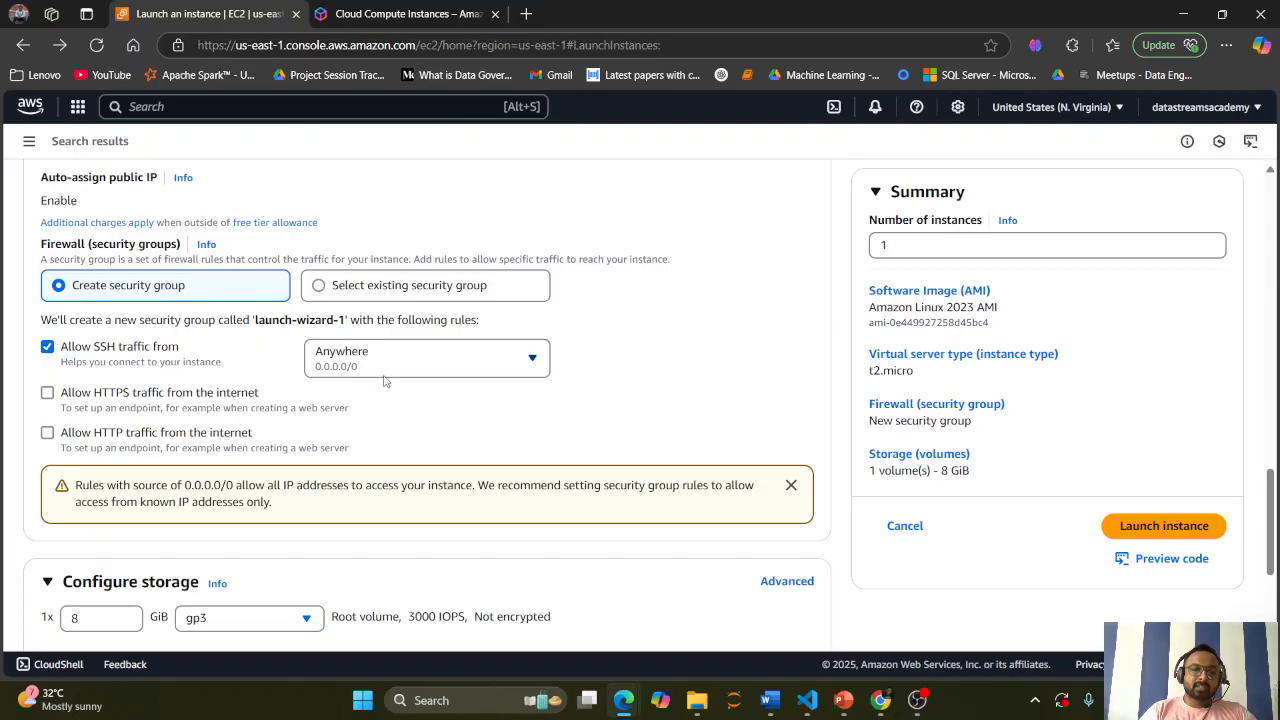
Examine the source options for allowed SSH traffic, keeping Anywhere selected.
left_click(419, 368)
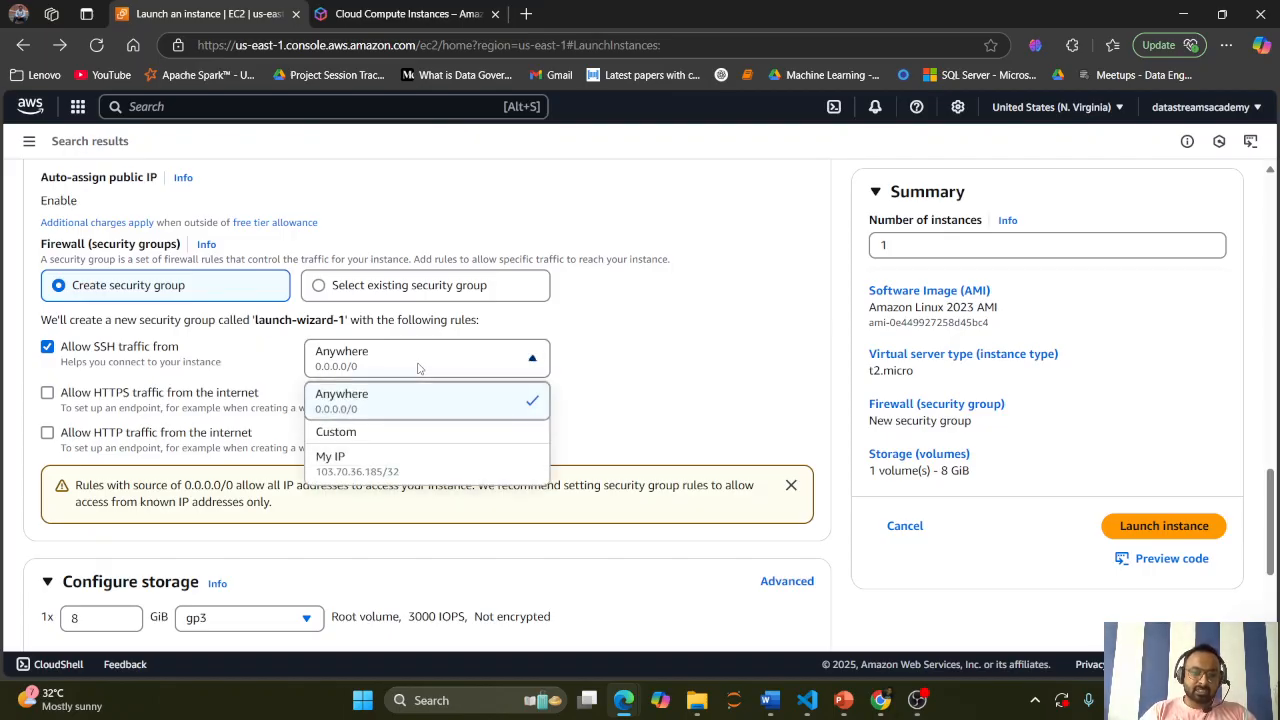
left_click(419, 368)
left_click(419, 368)
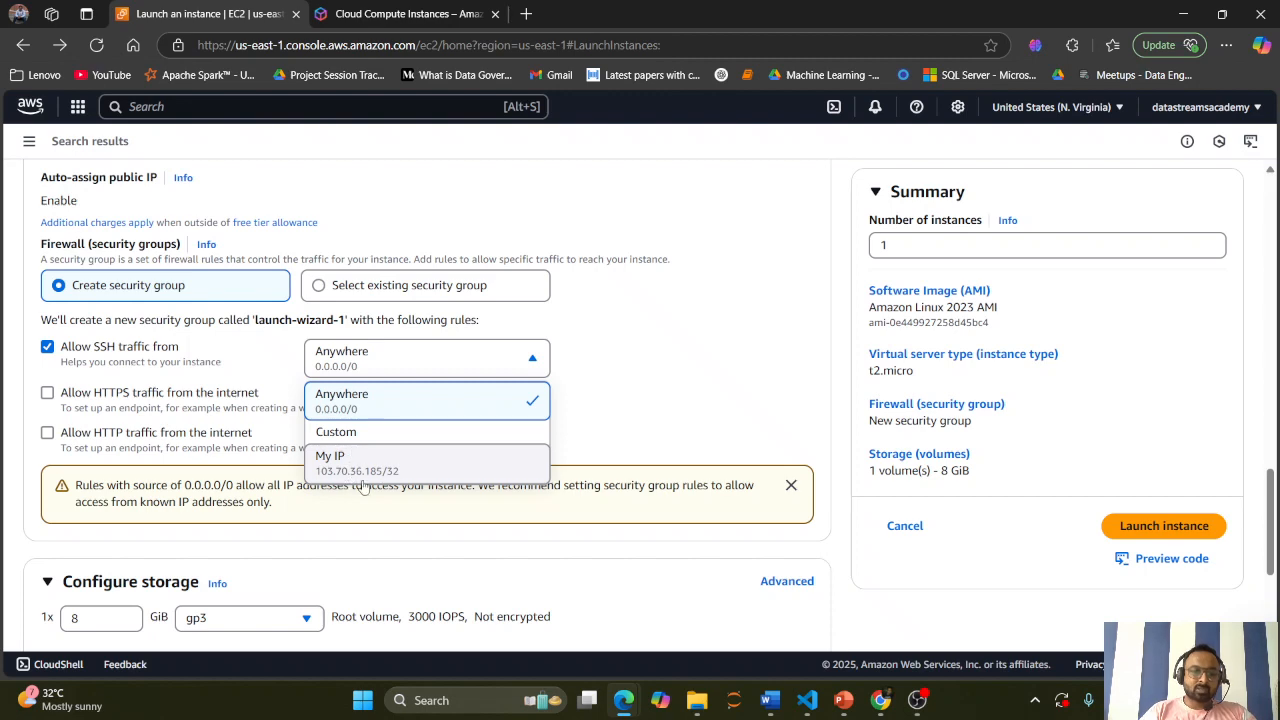
left_click(404, 368)
Review the storage configuration and the volume types offered for the root volume, keeping gp3.
scroll(356, 409, "down", 2)
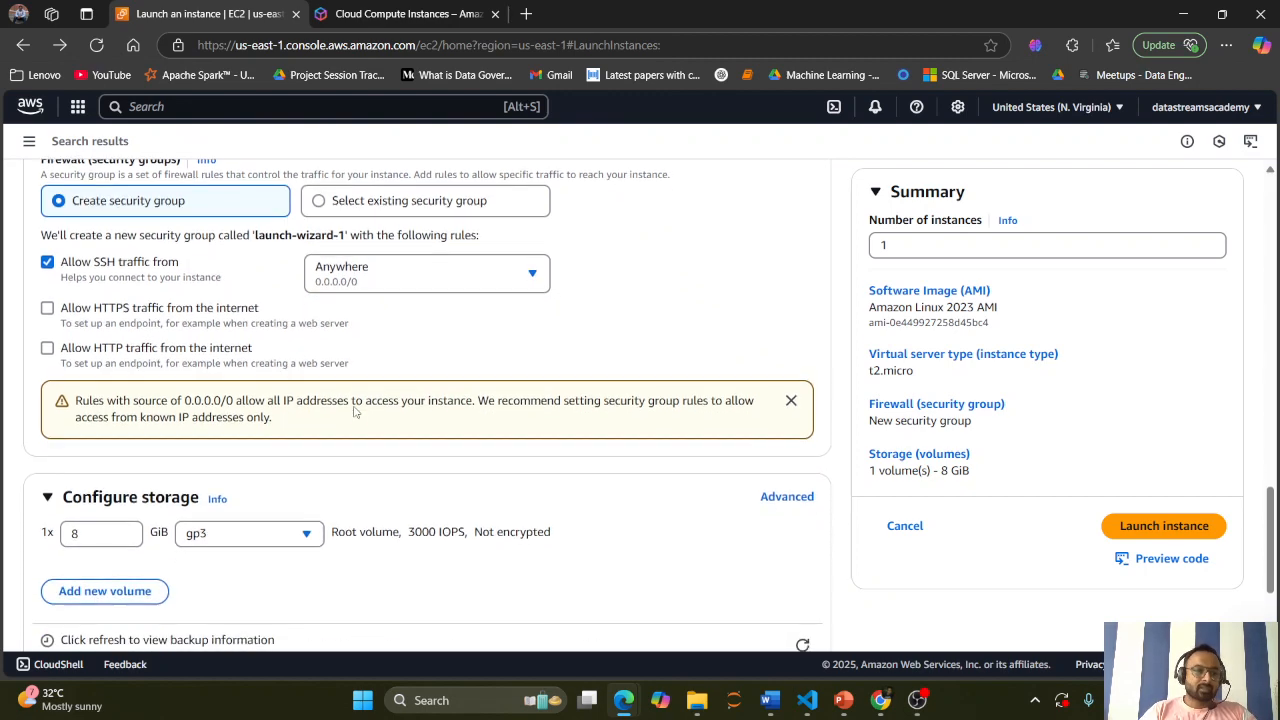
scroll(353, 411, "down", 1)
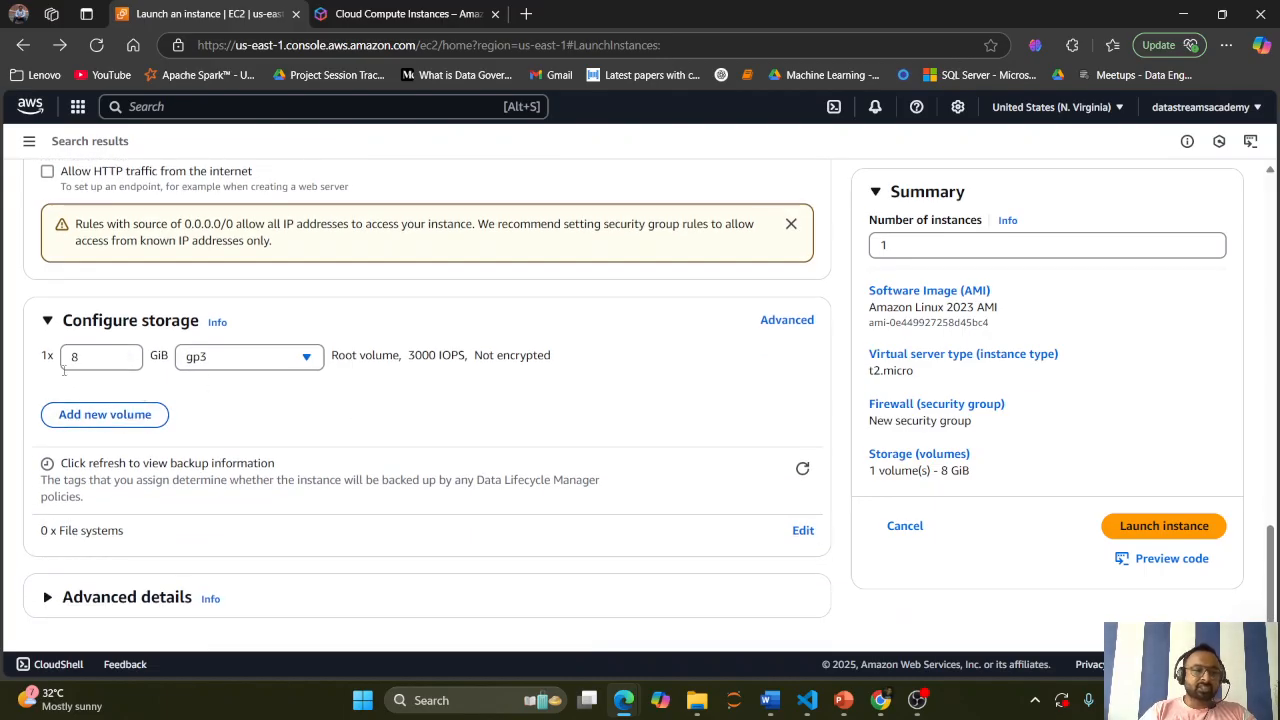
scroll(369, 407, "up", 3)
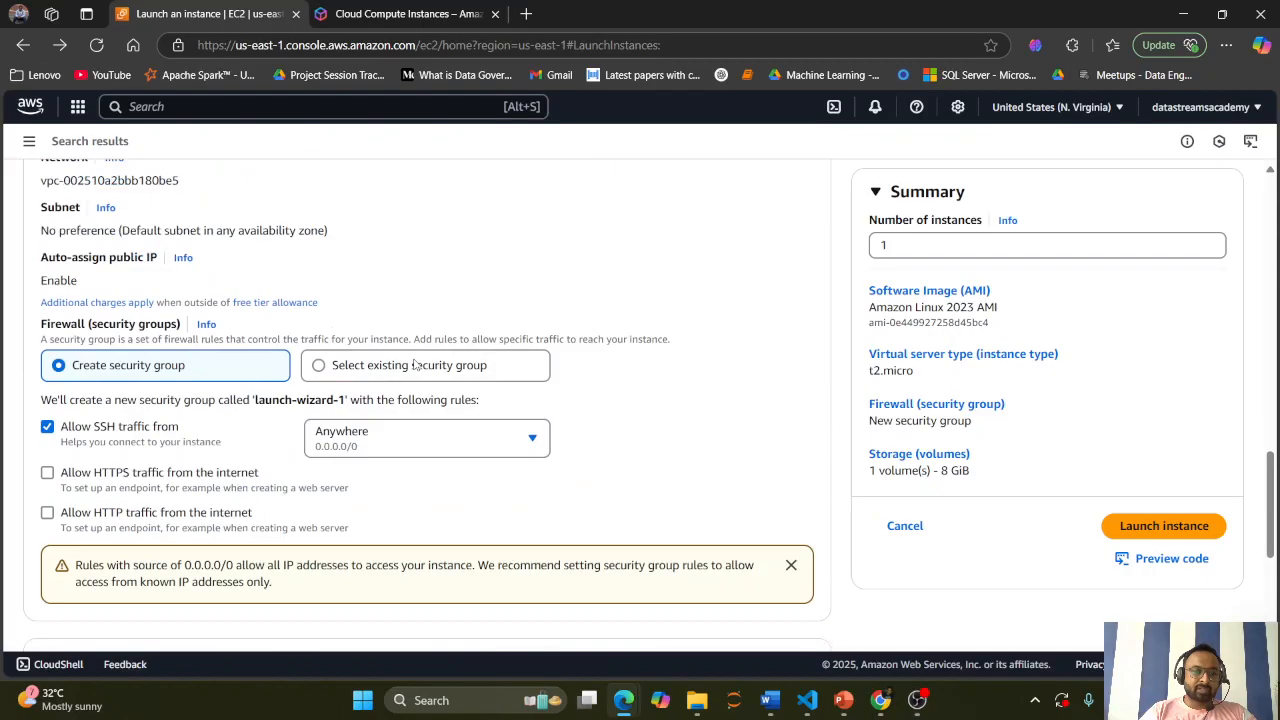
scroll(414, 365, "down", 3)
left_click(311, 365)
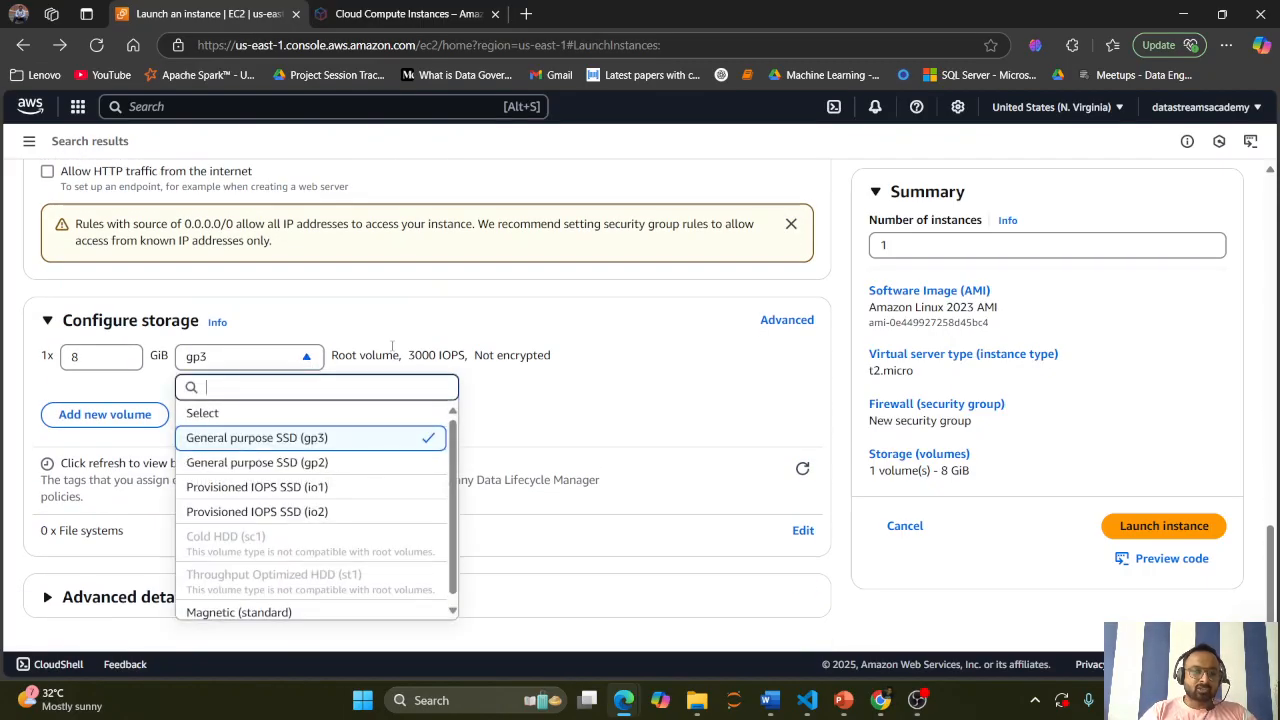
left_click(651, 371)
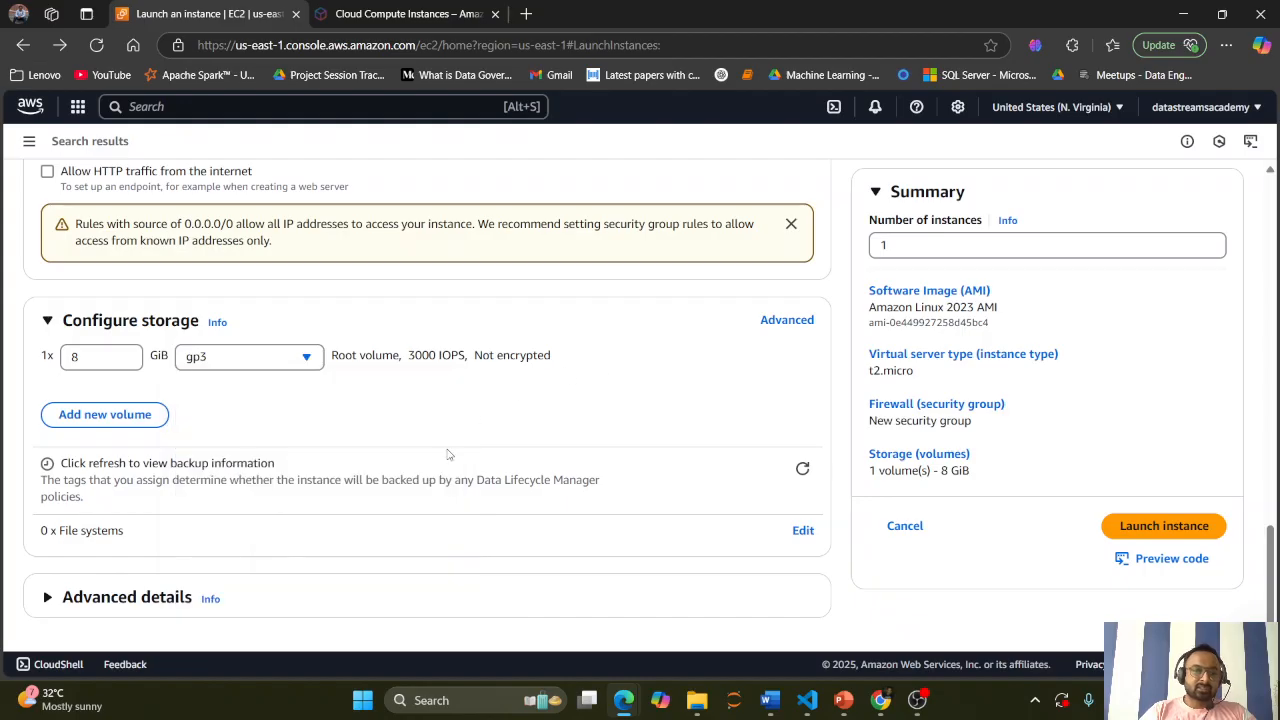
Try adding an extra EBS volume to the storage configuration, and remove it again.
scroll(450, 455, "down", 1)
scroll(449, 455, "up", 1)
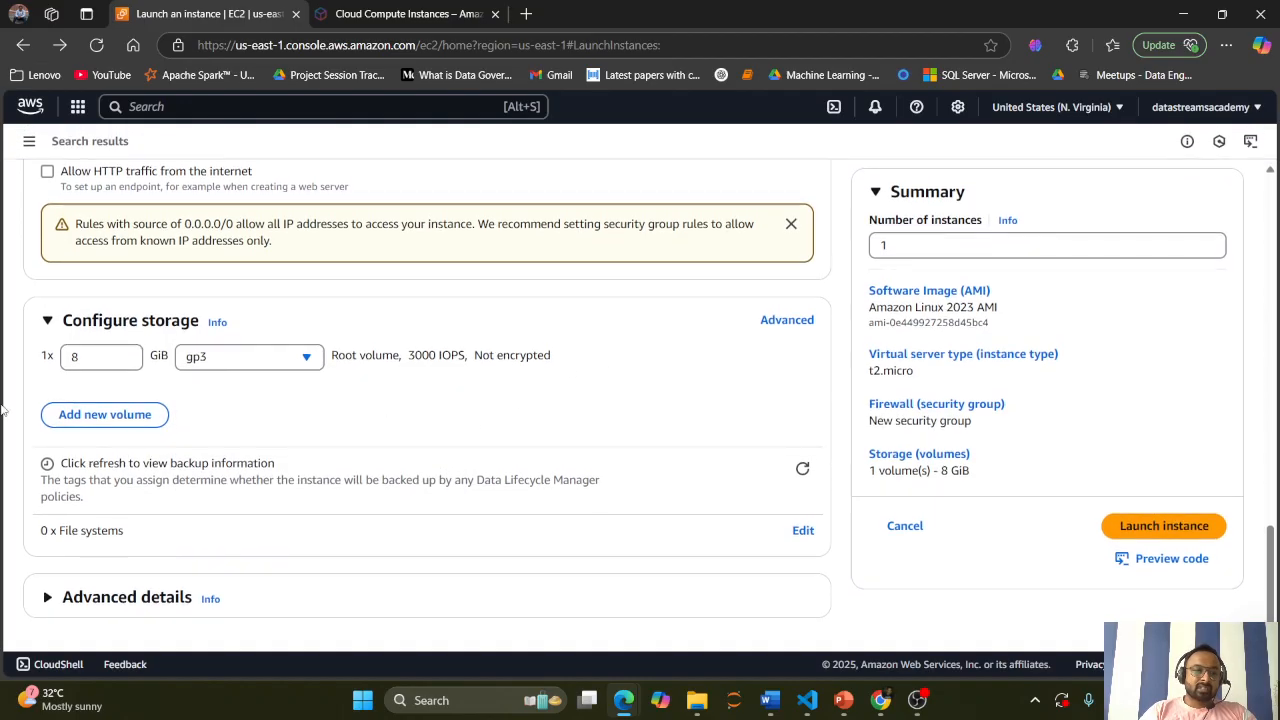
left_click(76, 418)
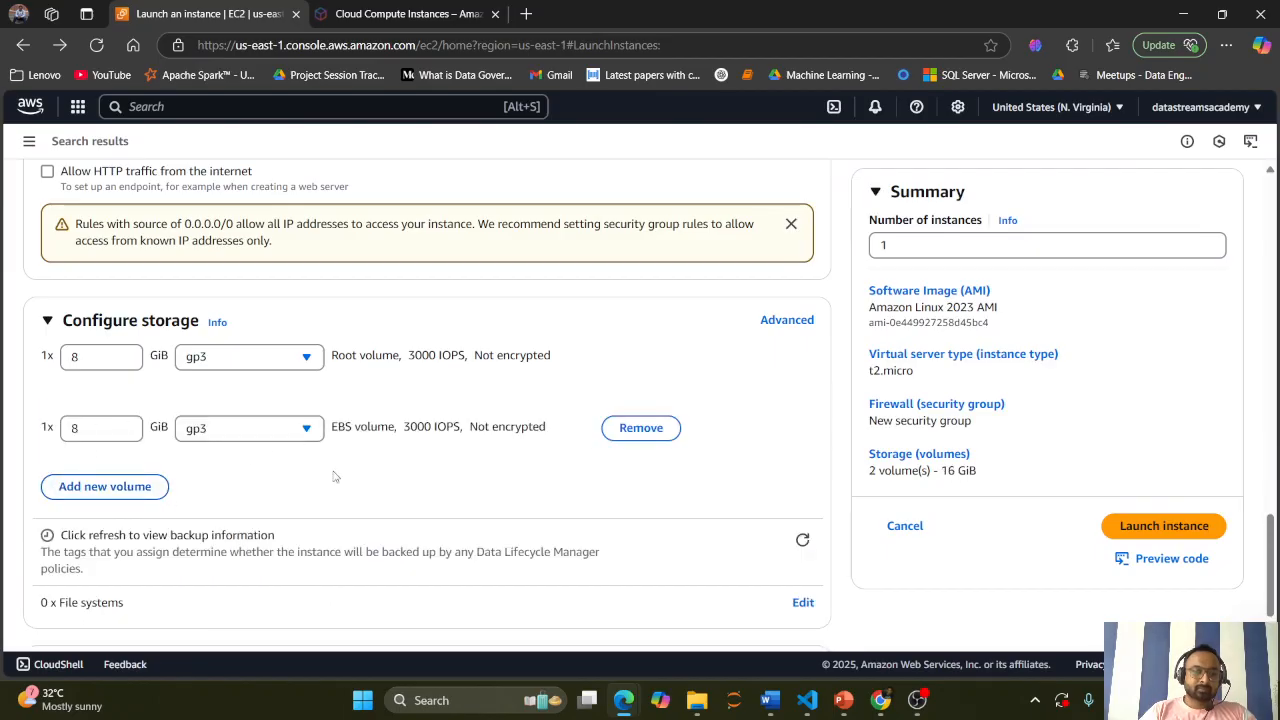
left_click(666, 432)
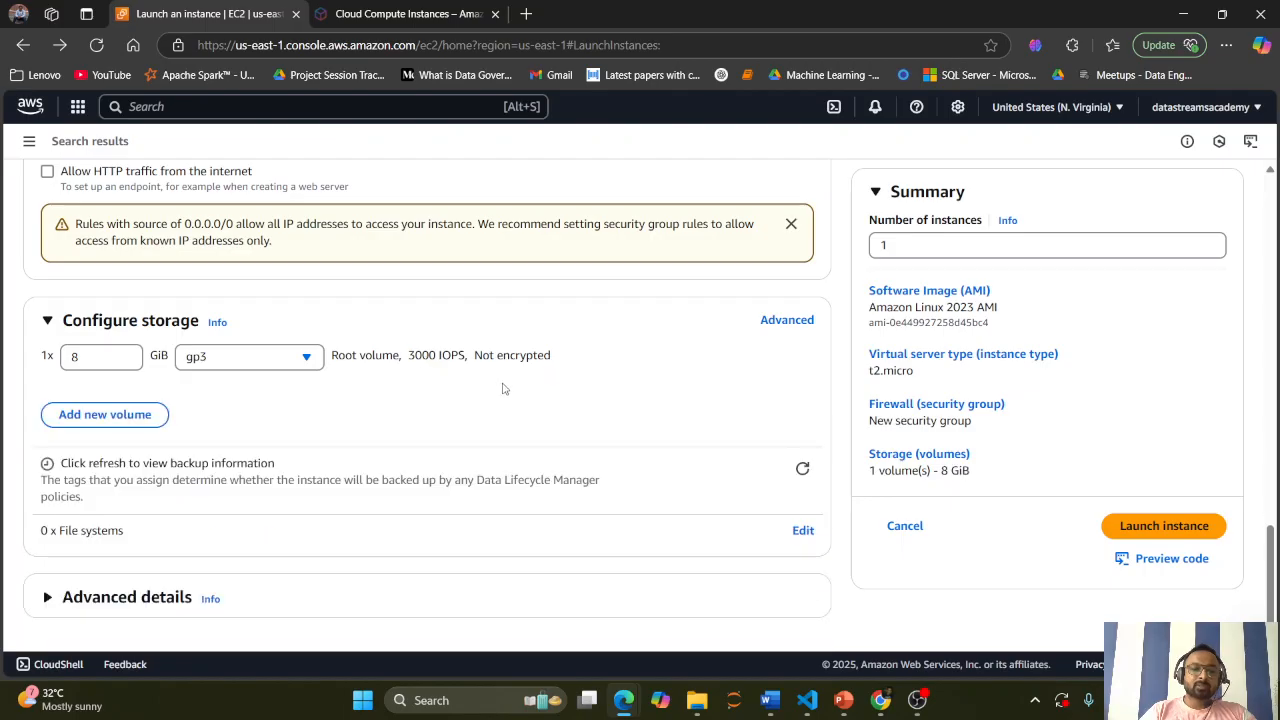
left_click(140, 427)
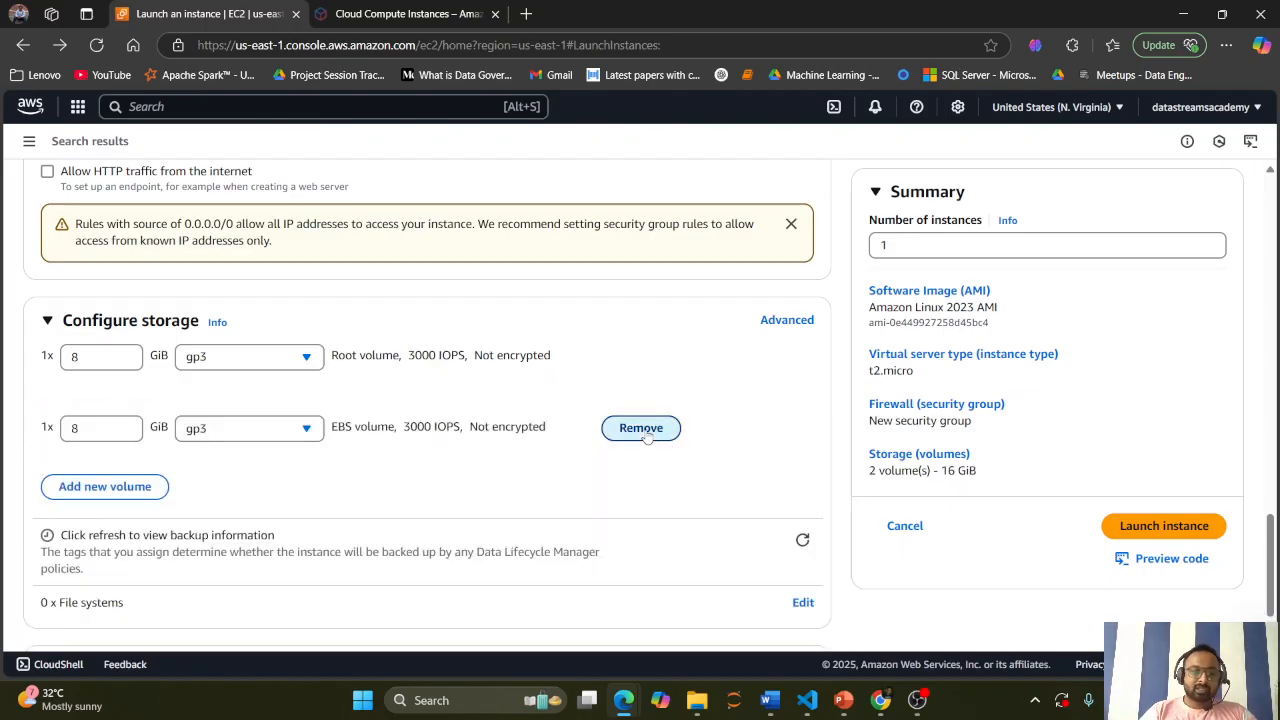
left_click(647, 436)
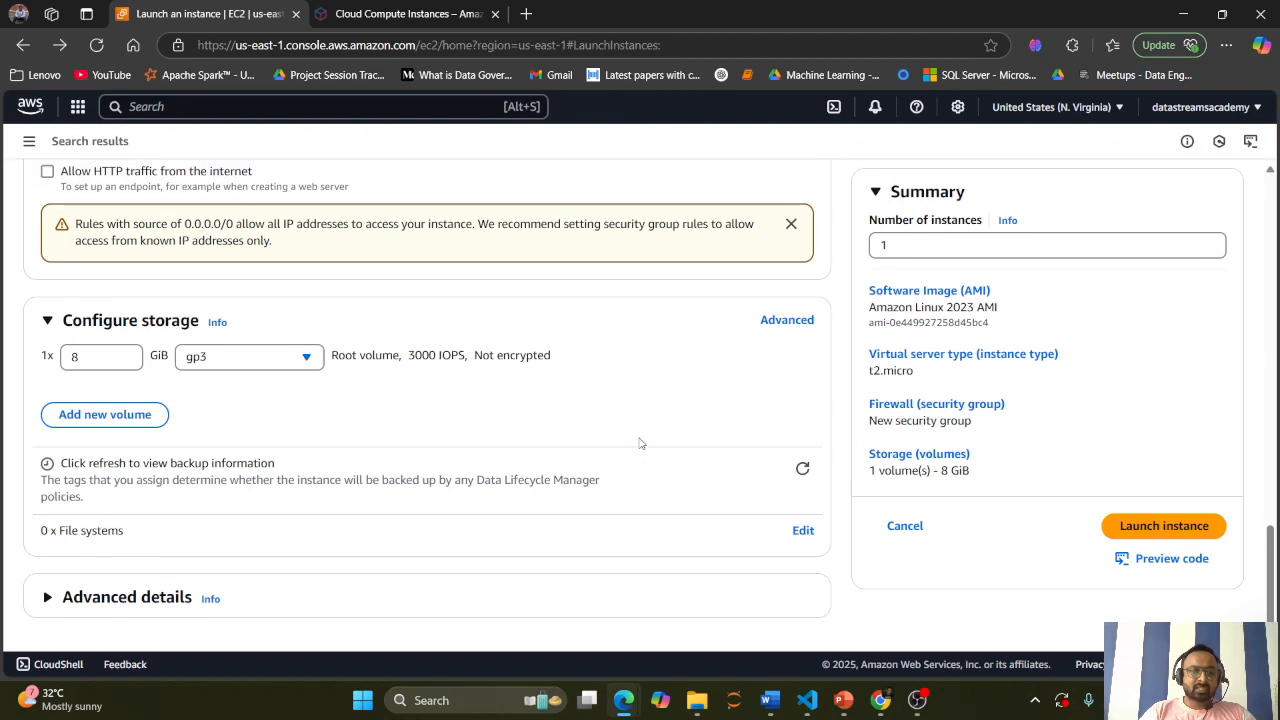
Launch the configured instance and review the suggested next steps for it.
left_click(1138, 526)
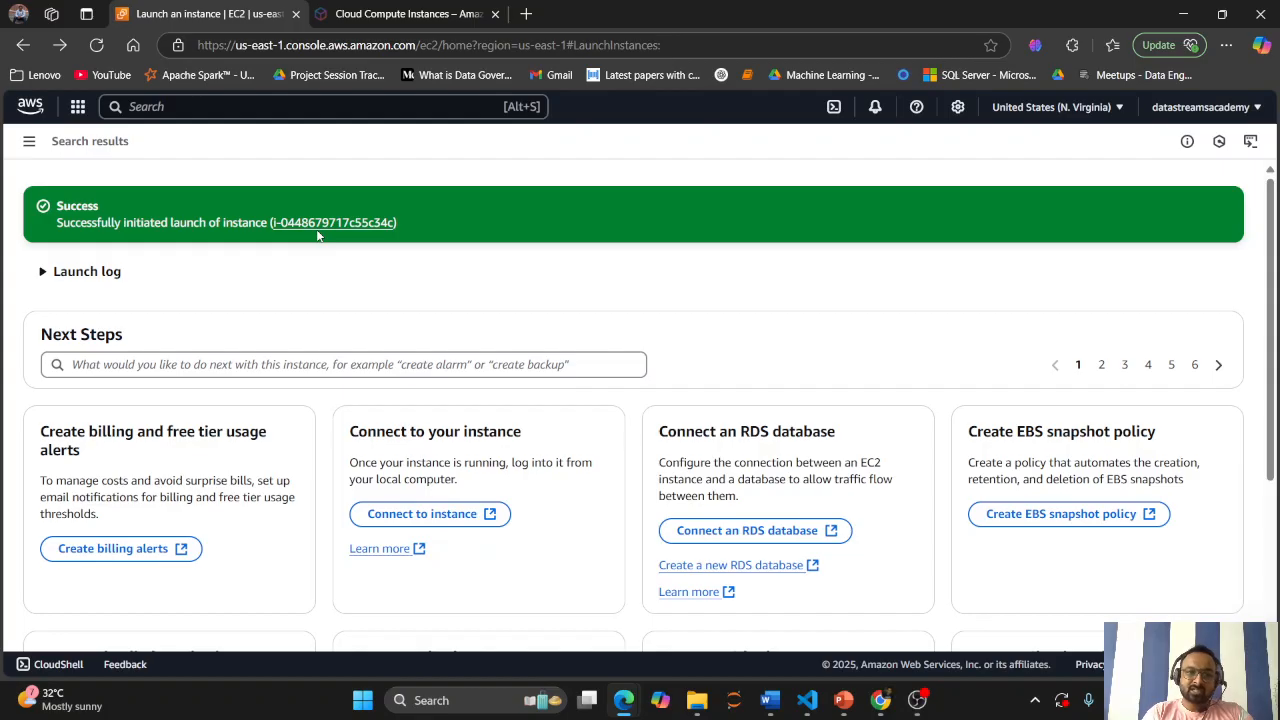
left_click(553, 366)
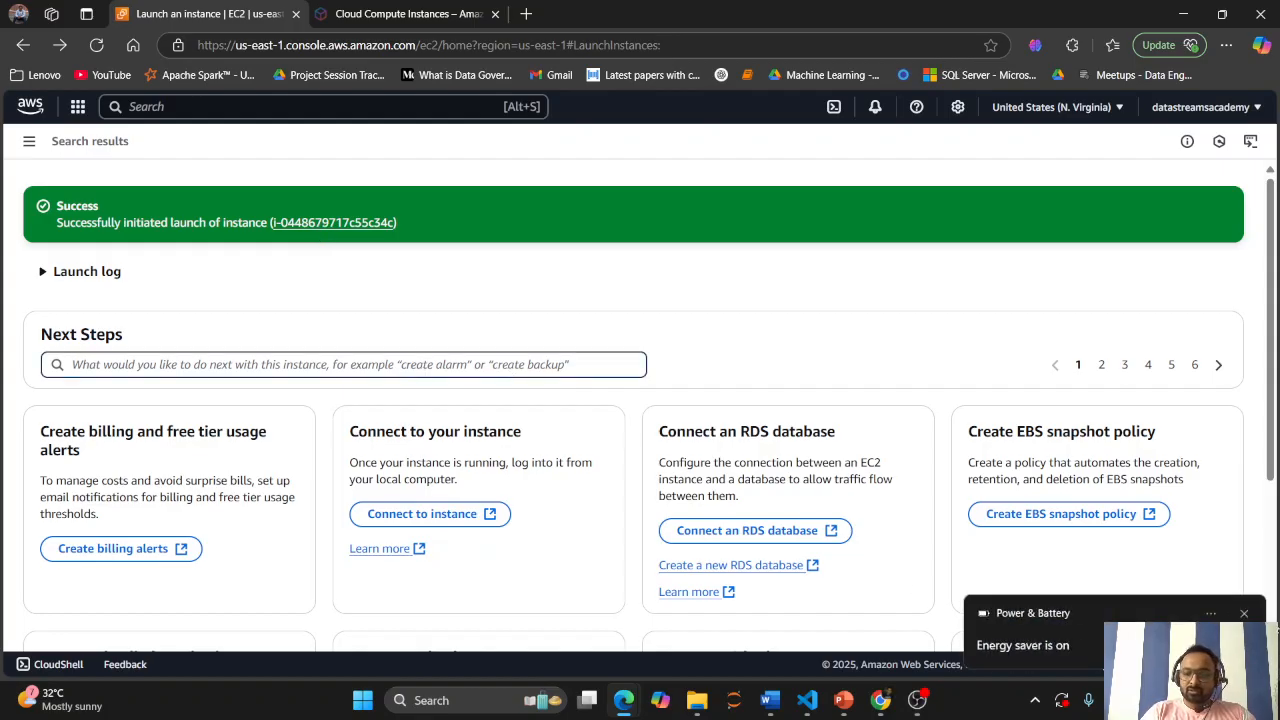
left_click(1245, 613)
scroll(779, 392, "down", 1)
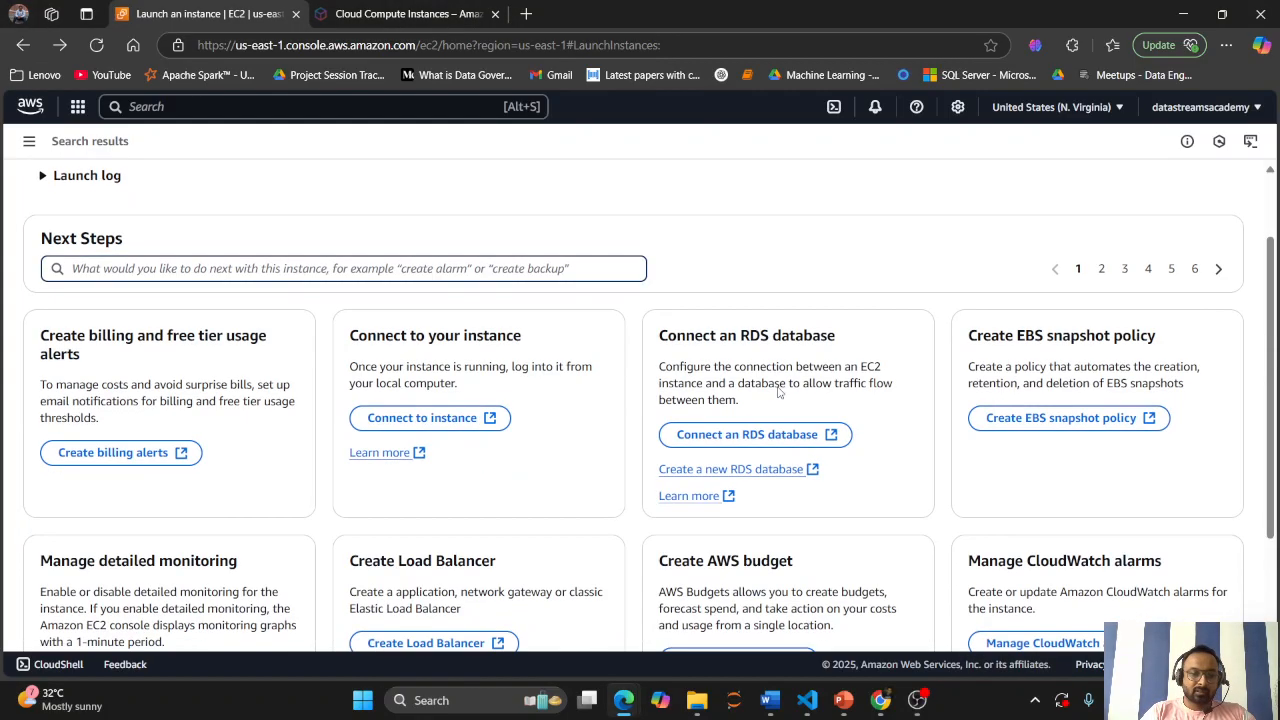
Connect to the myec2-learning instance through EC2 Instance Connect, using its public IPv4 address and the username ec2-user.
left_click(409, 422)
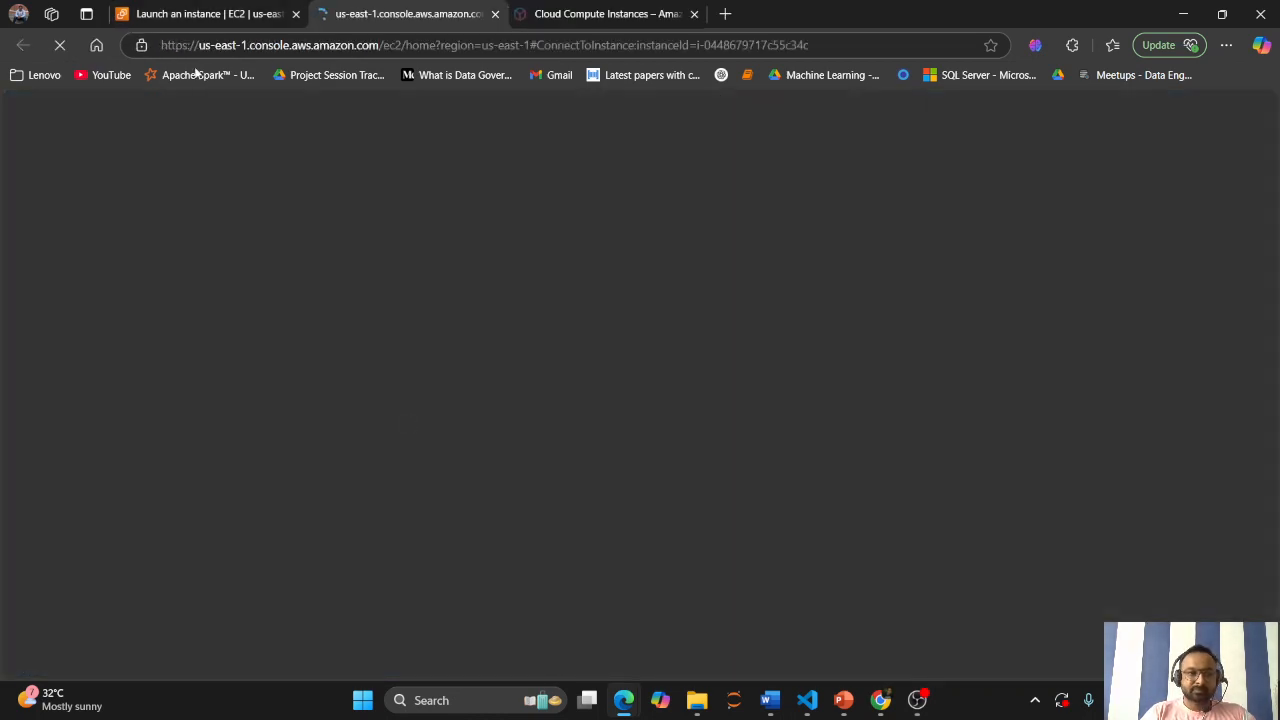
left_click(175, 15)
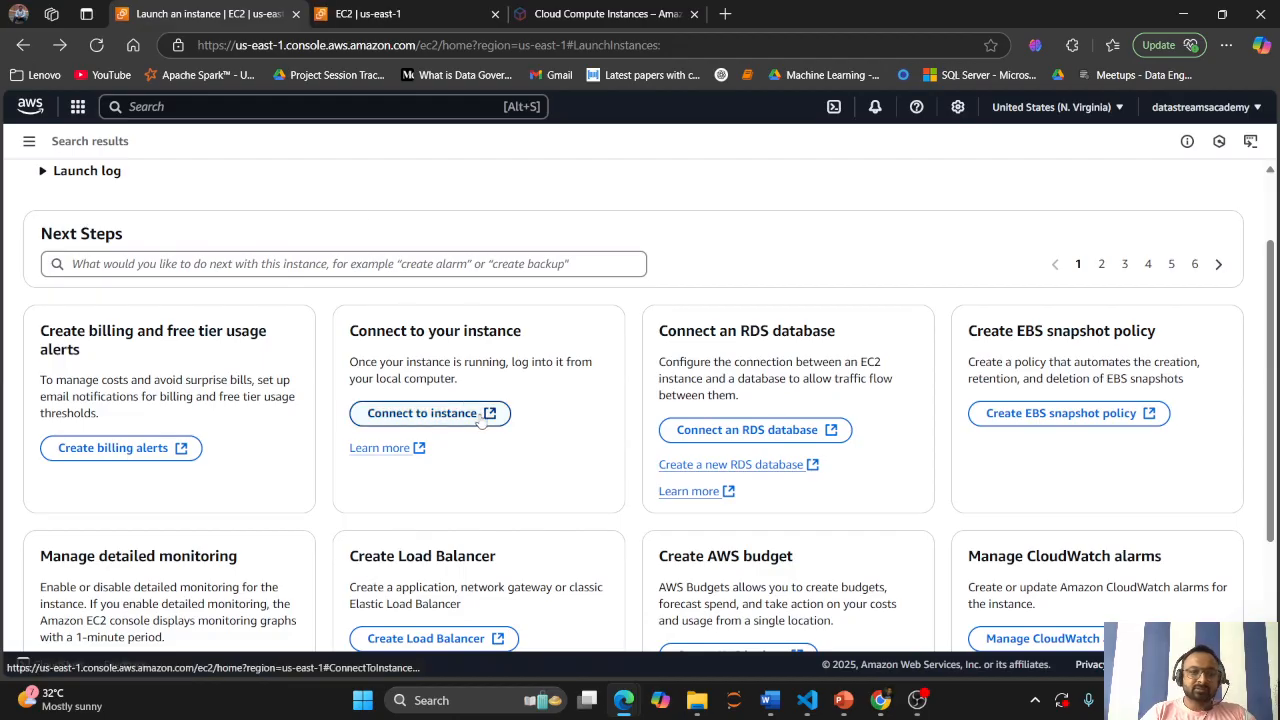
left_click(386, 14)
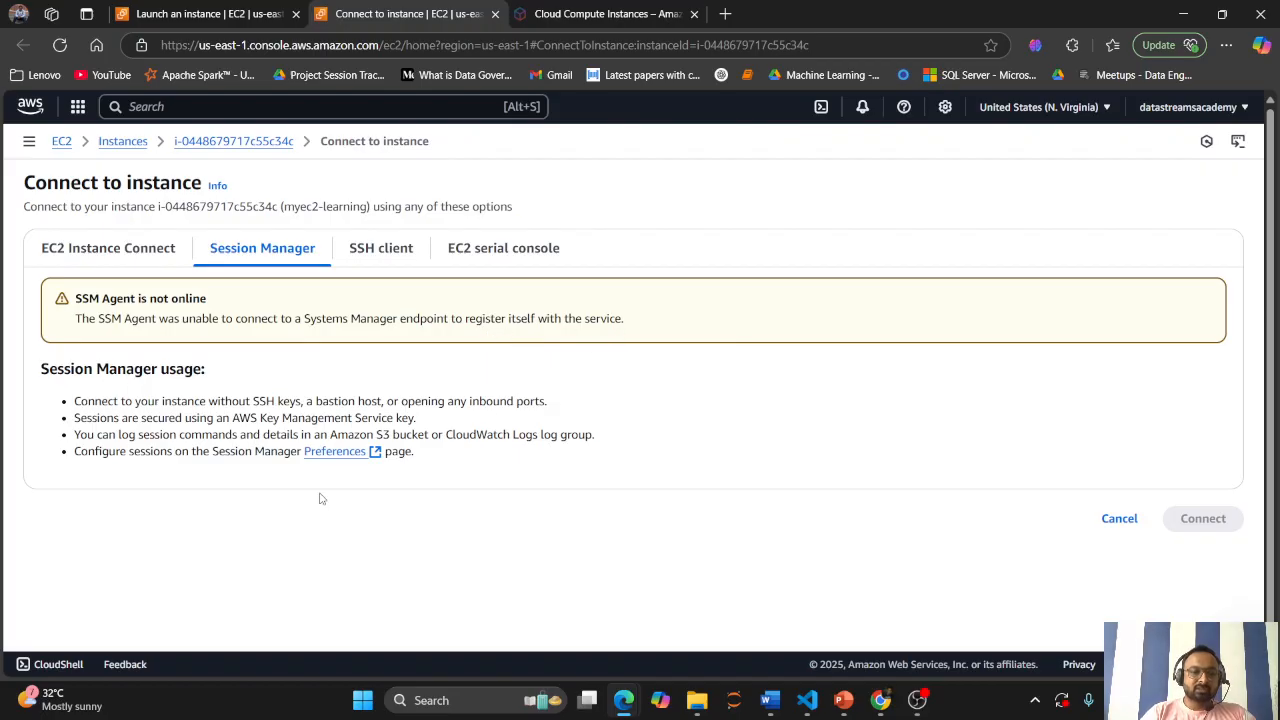
left_click(85, 249)
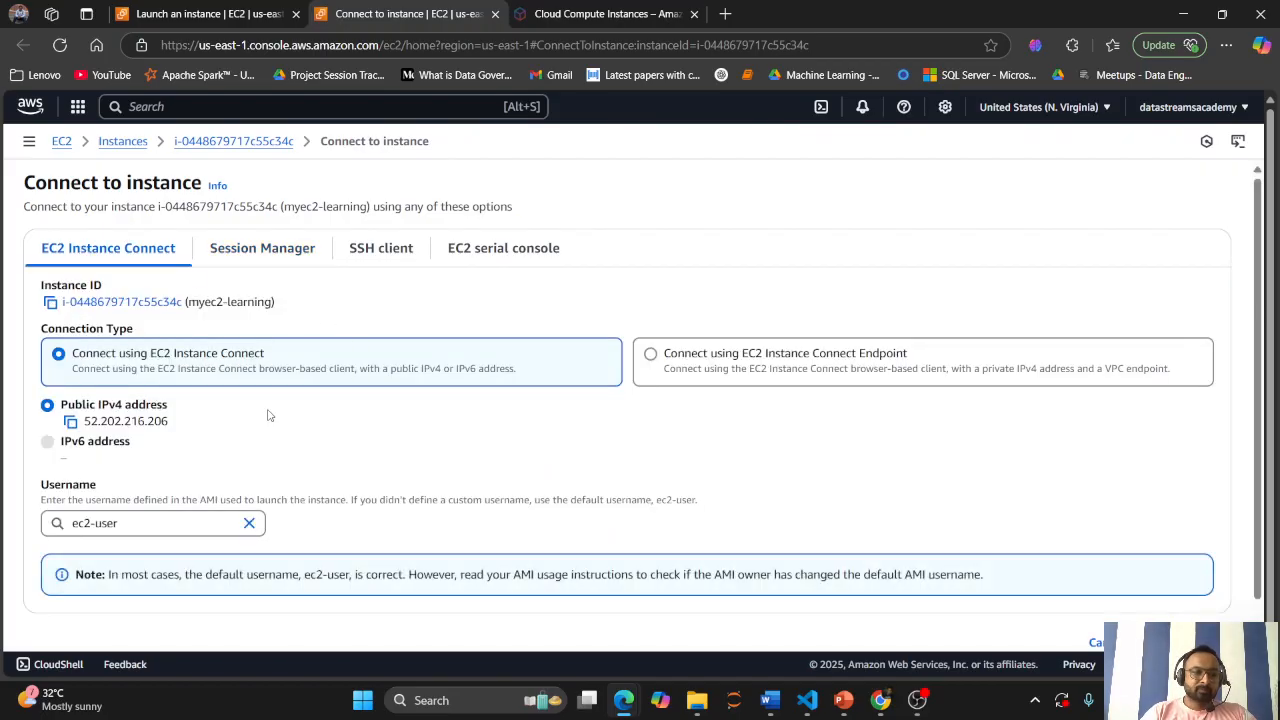
scroll(433, 443, "down", 1)
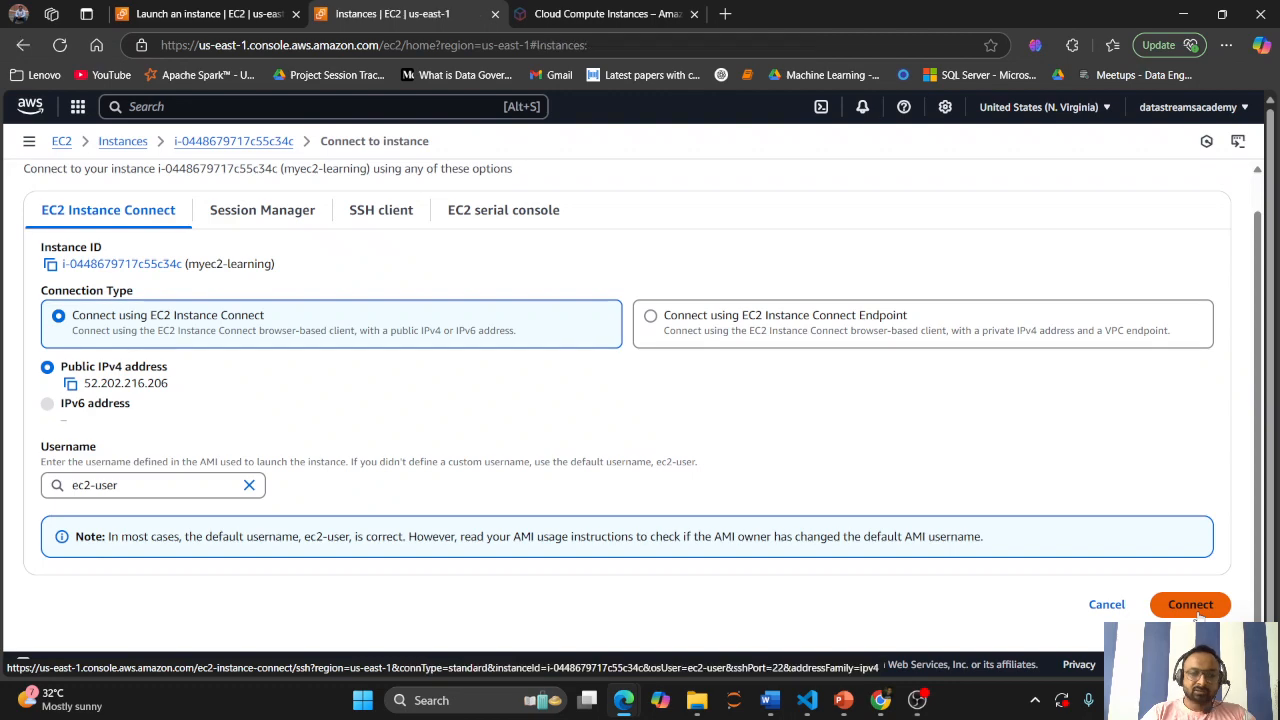
left_click(1199, 612)
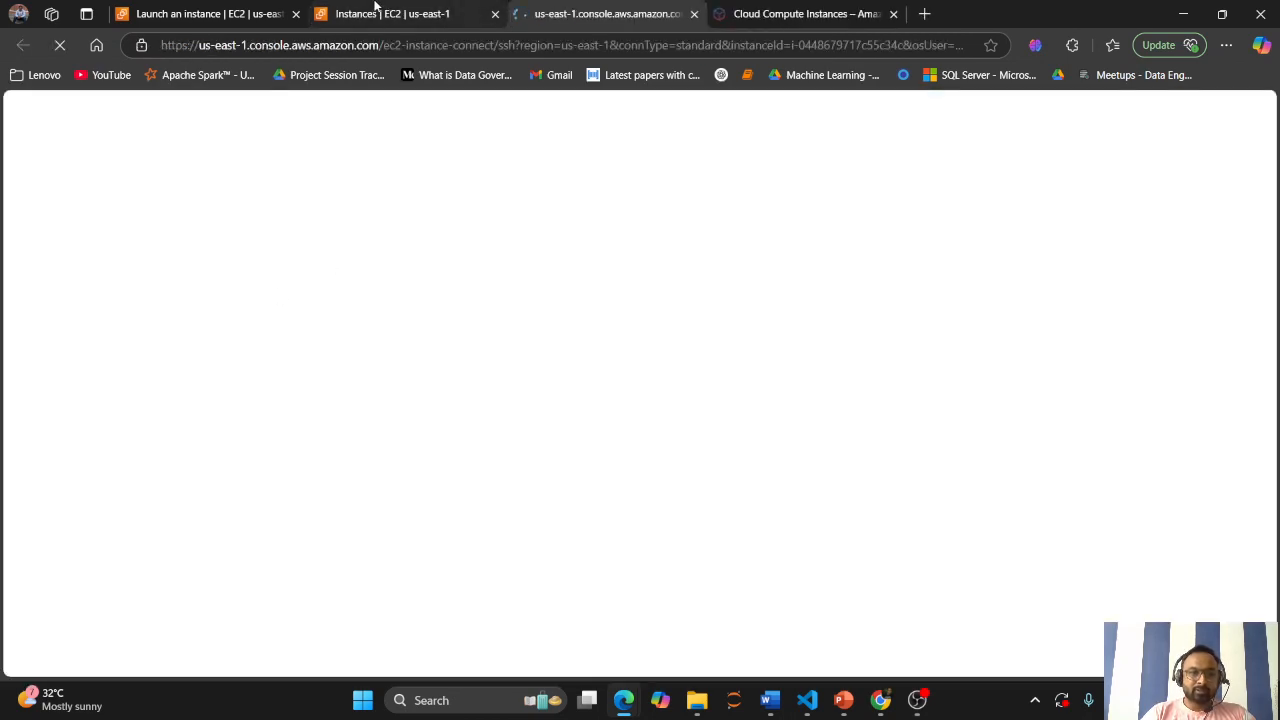
left_click(375, 7)
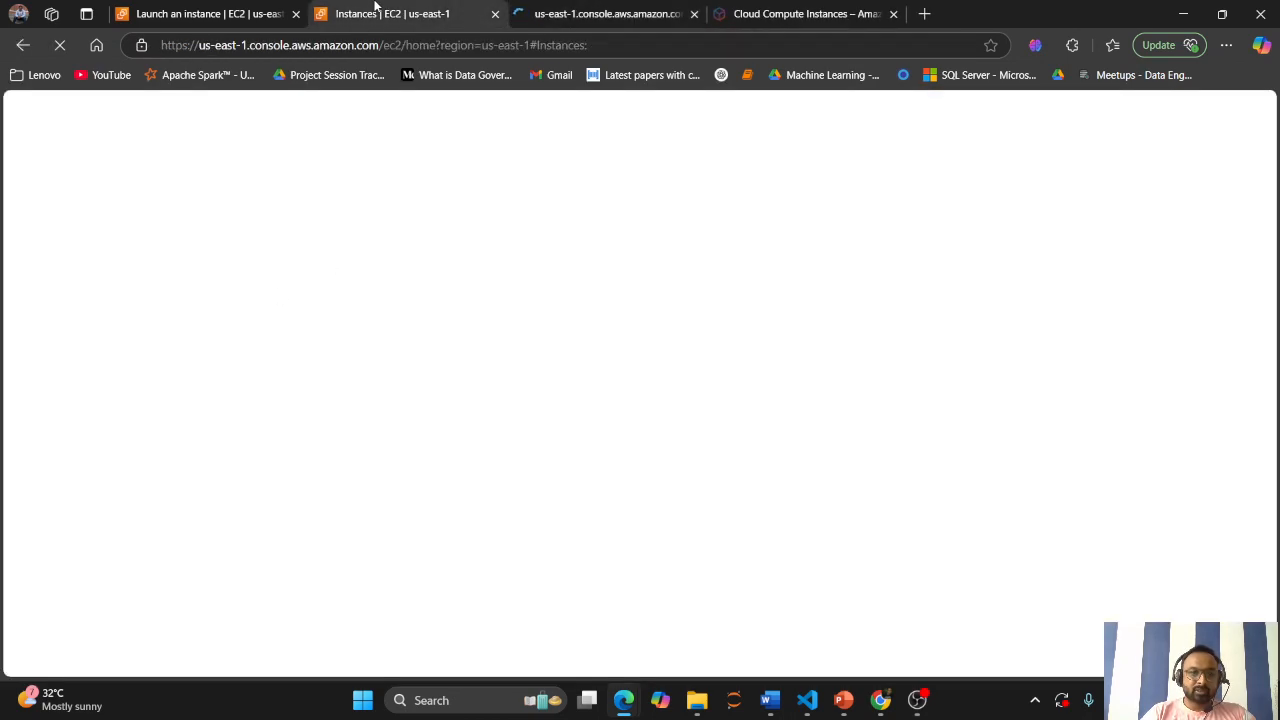
left_click(582, 15)
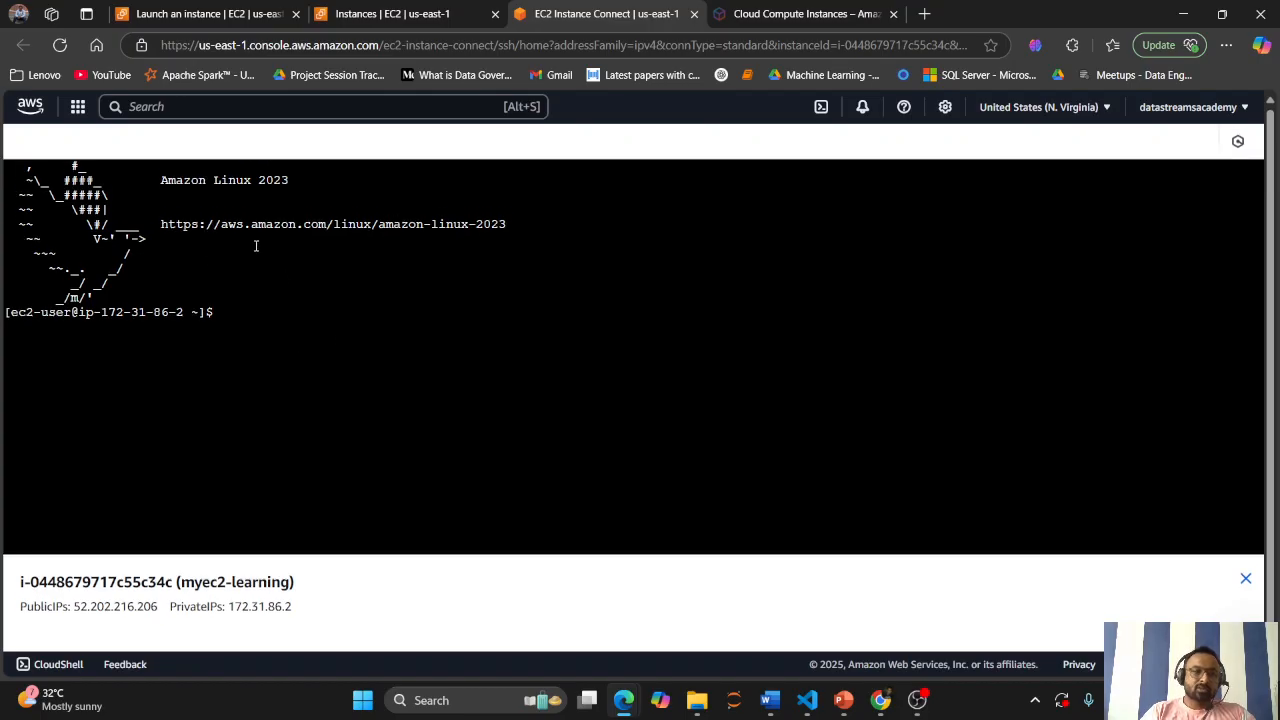
Run the echo command in the connected instance's terminal.
left_click_drag(157, 181, 310, 193)
left_click(286, 474)
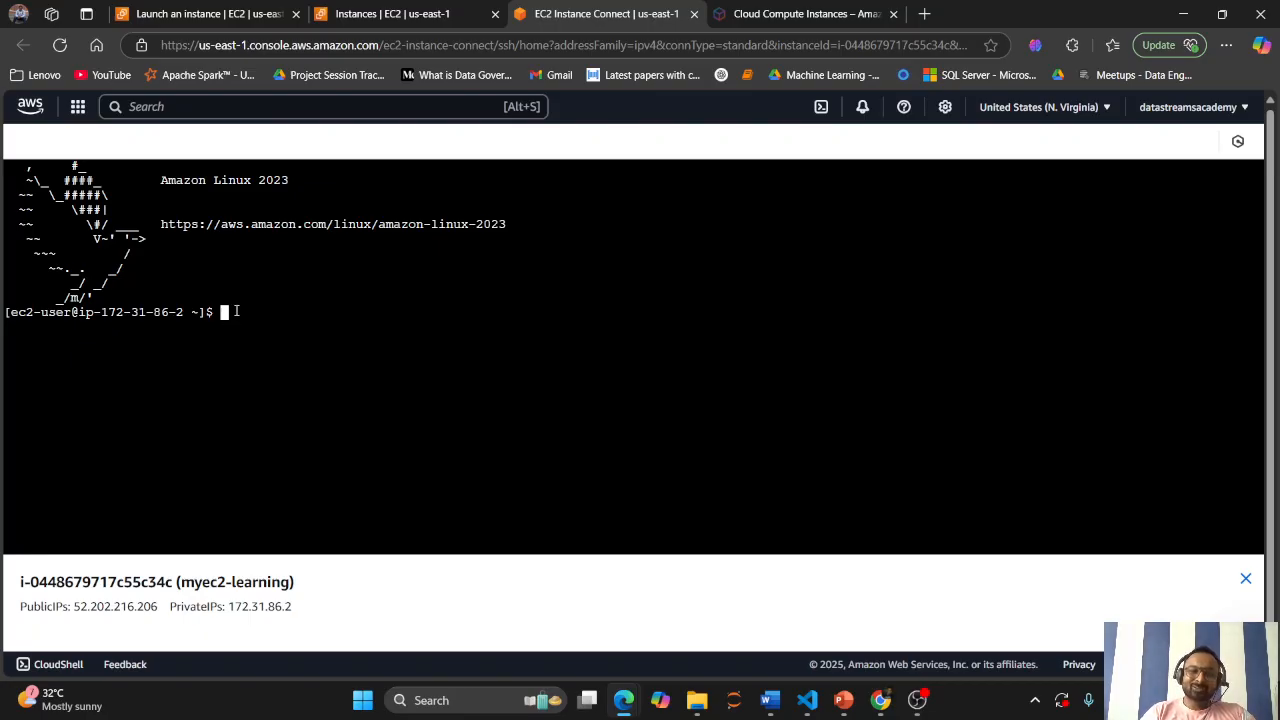
type("ec")
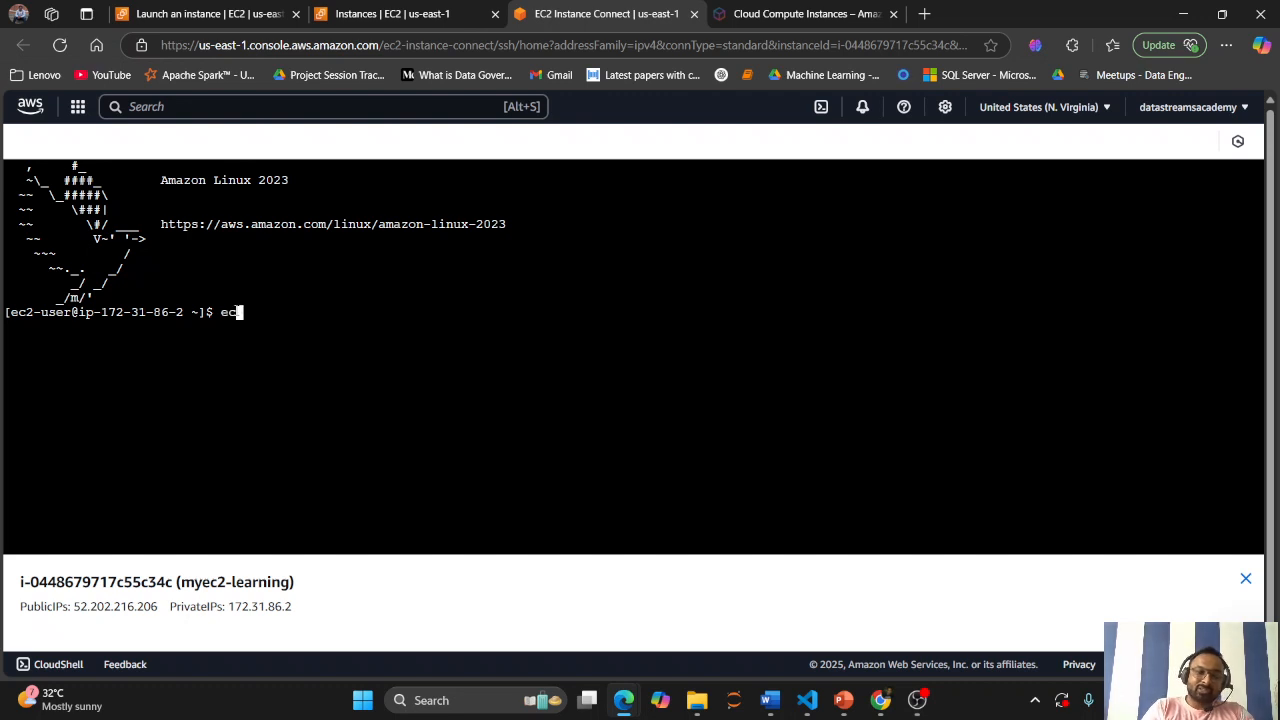
key("BackSpace")
key("BackSpace")
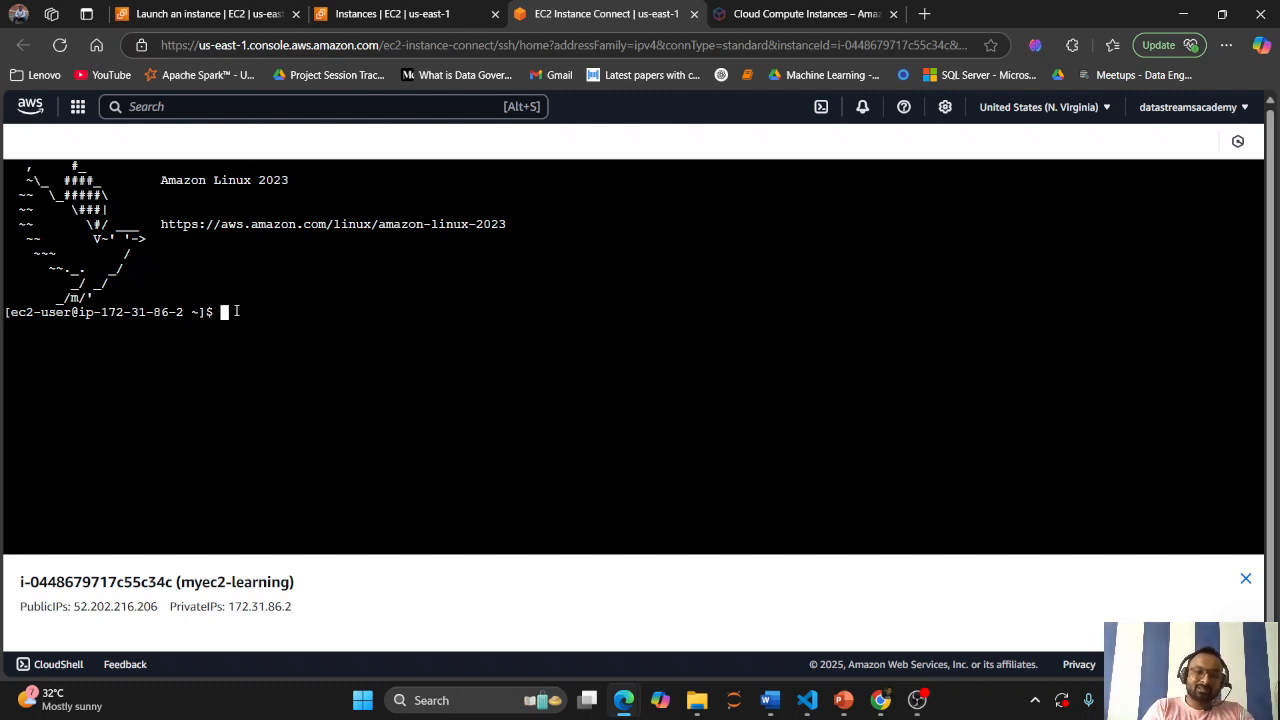
type("echo")
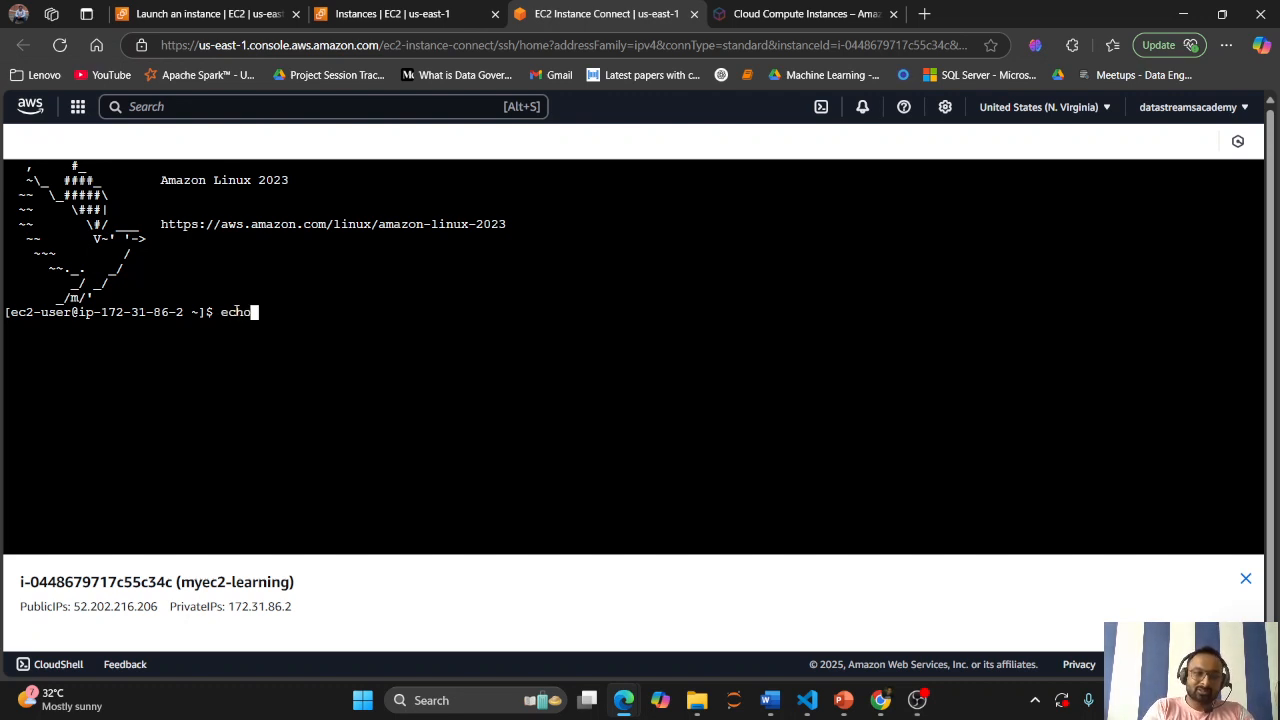
key("Return")
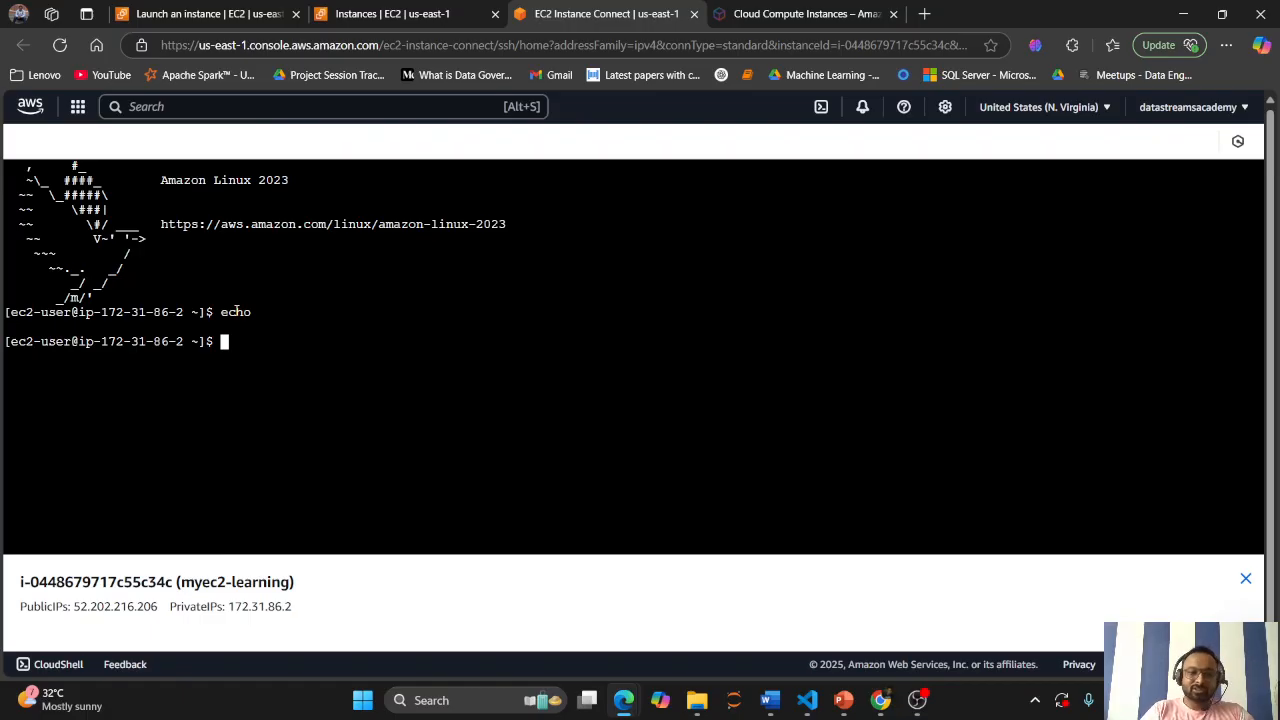
Log out of the instance's terminal with exit and close the session, returning to the instances list.
type("exit")
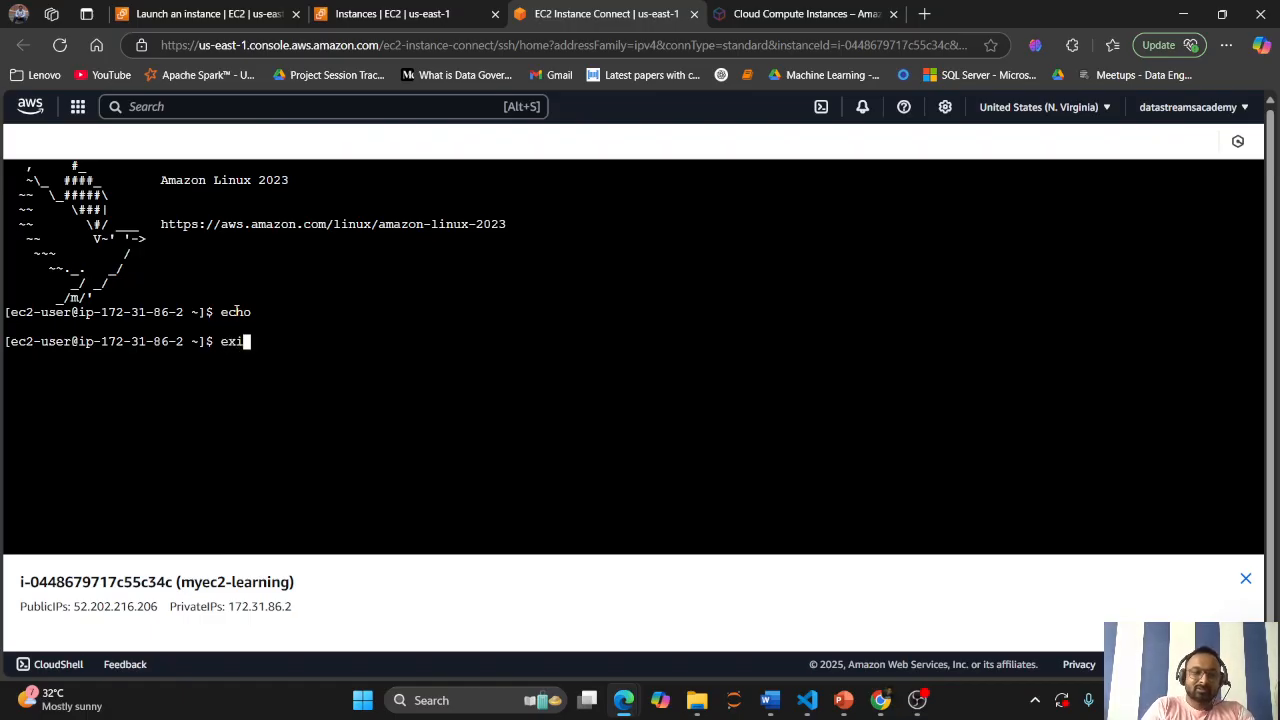
key("Return")
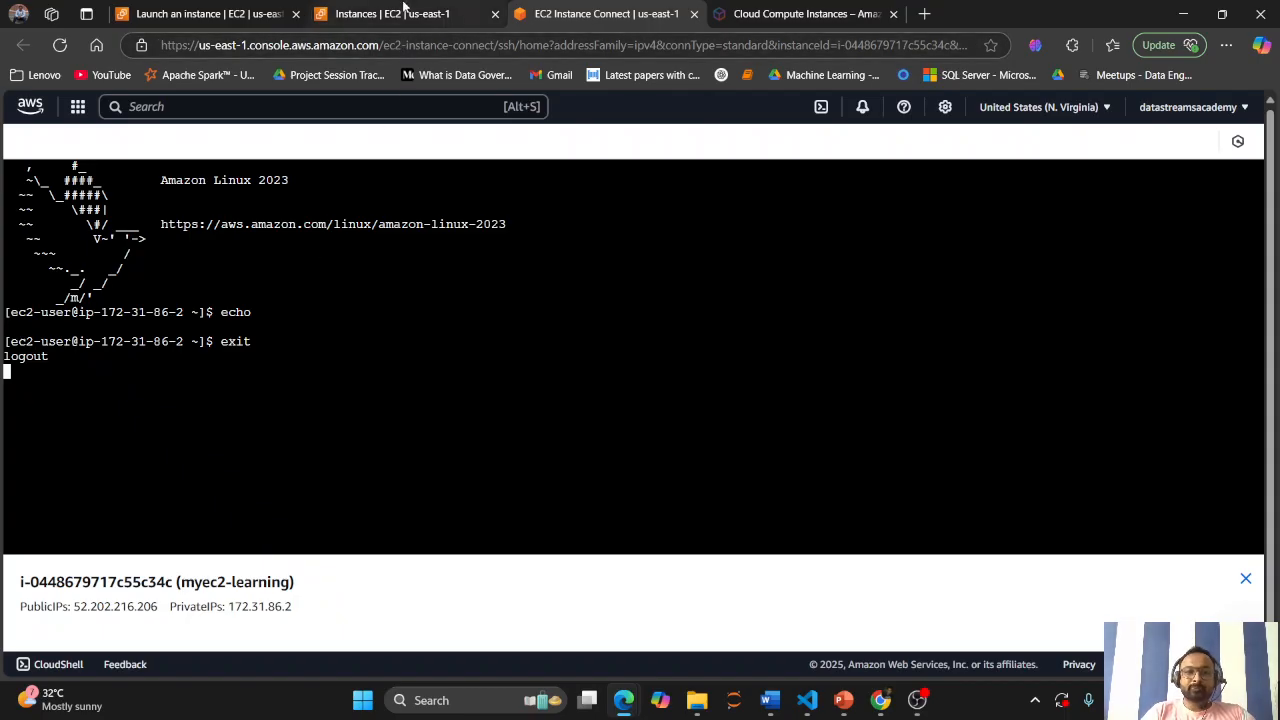
left_click(404, 10)
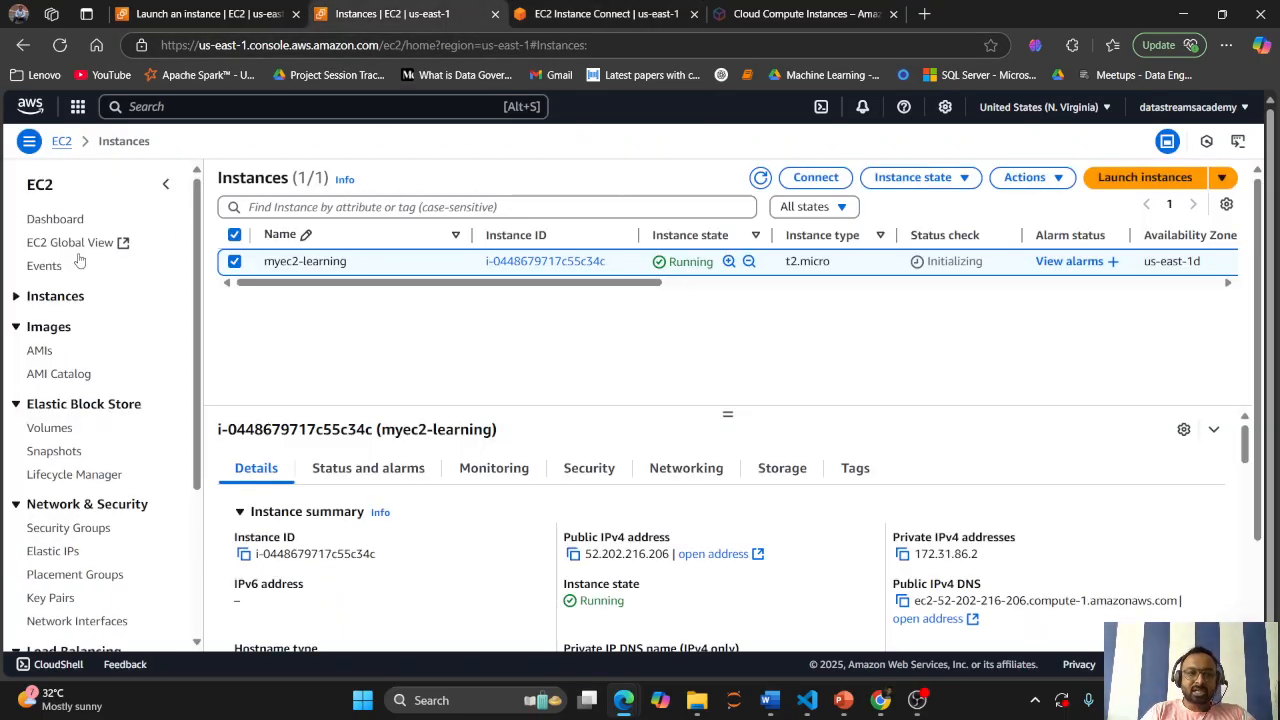
left_click(694, 14)
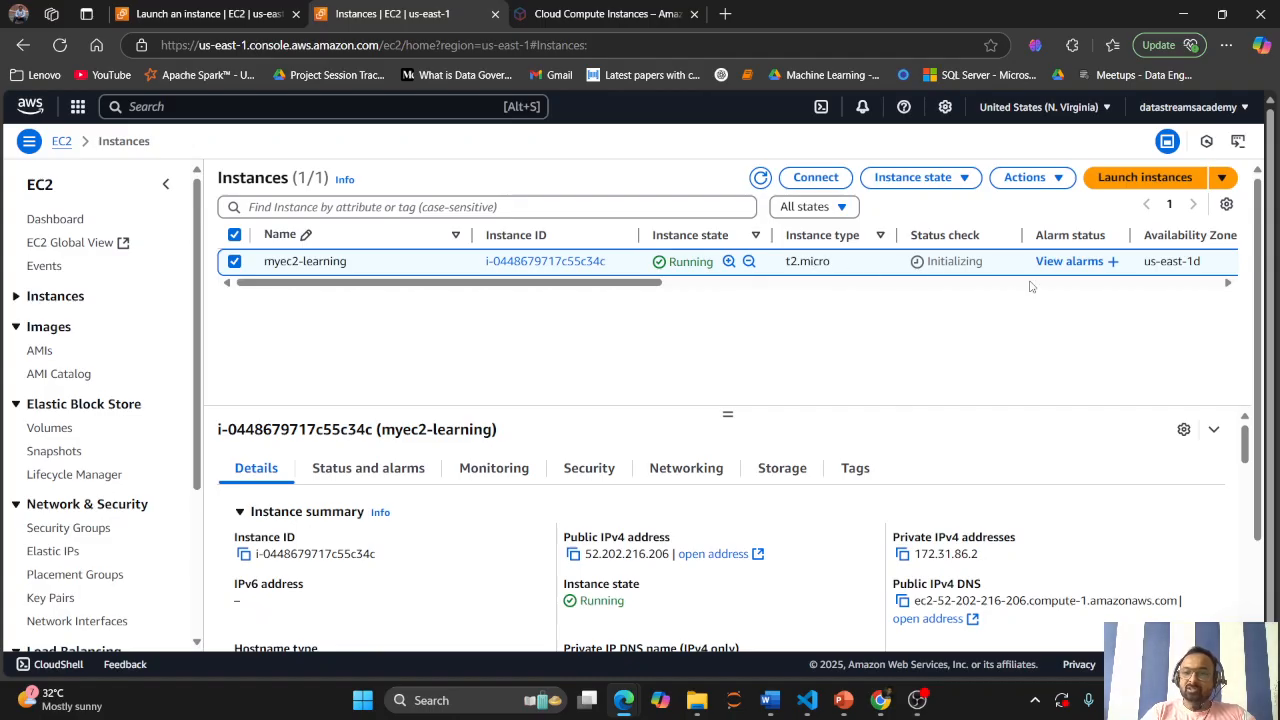
Refresh the instances list and review the columns for myec2-learning, including its security group, key name and launch time.
left_click(379, 45)
left_click(379, 45)
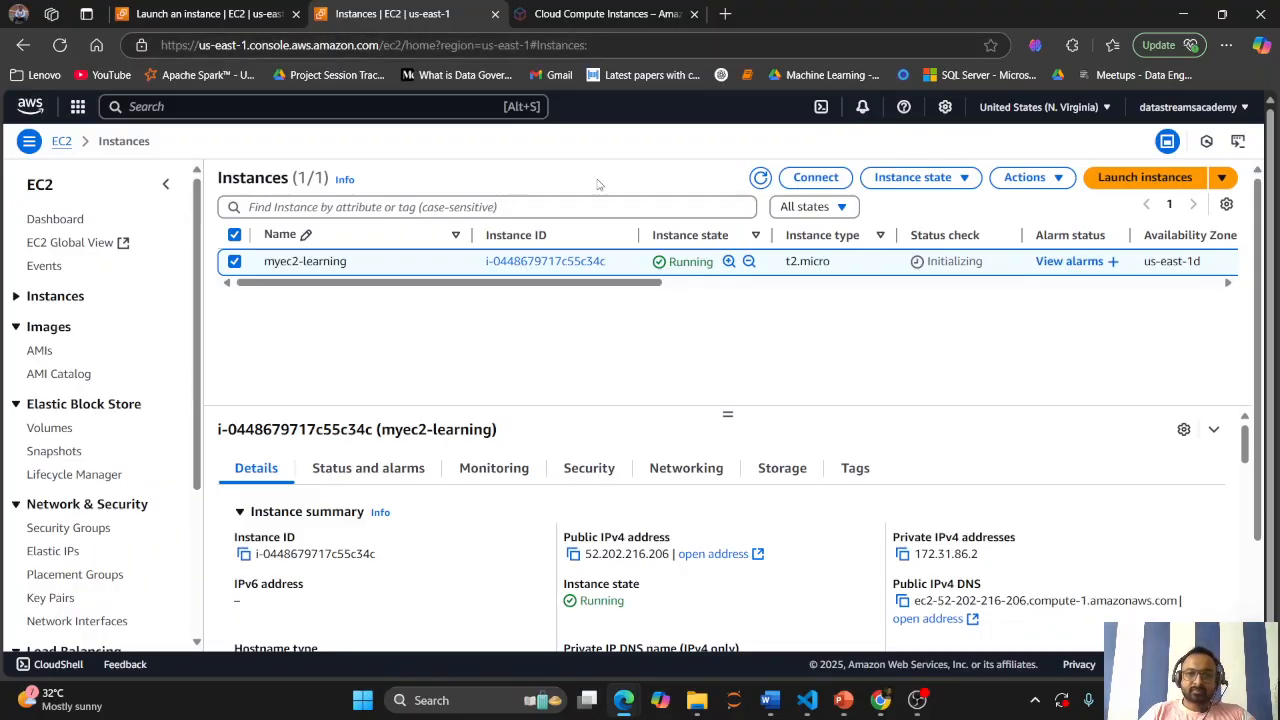
left_click(761, 179)
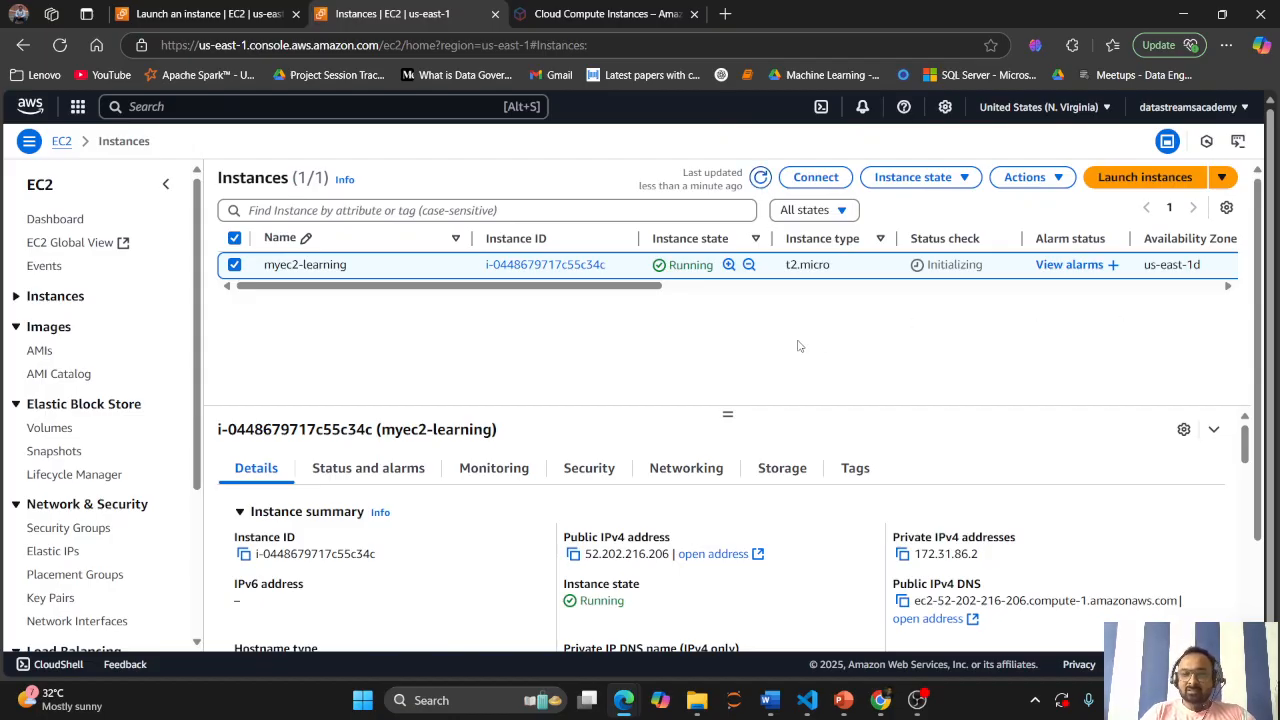
left_click_drag(624, 292, 1169, 337)
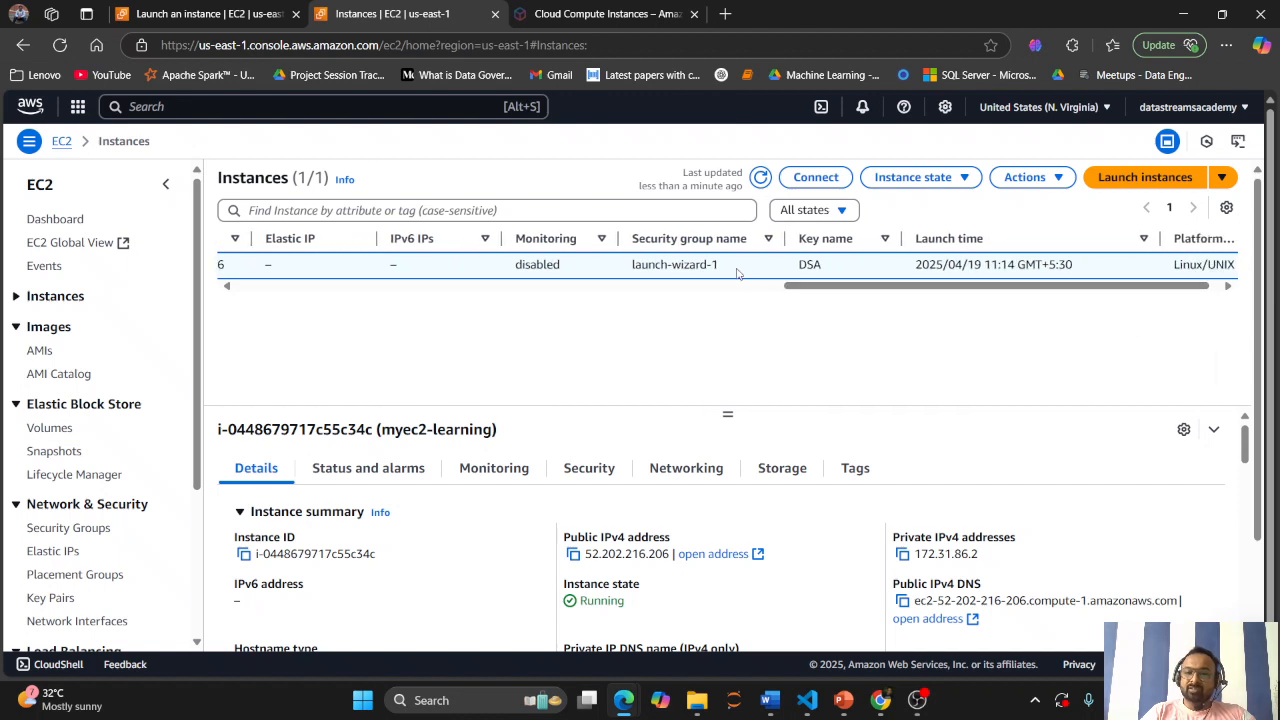
left_click_drag(876, 289, 103, 207)
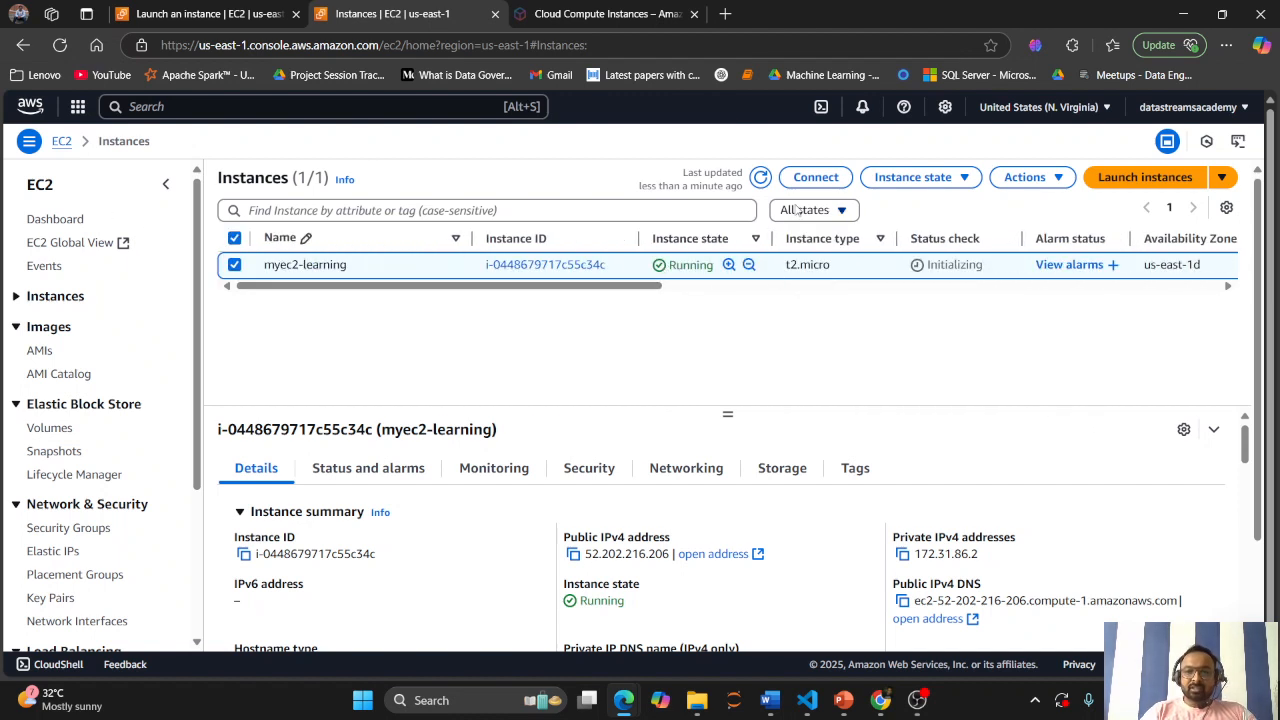
Open a new EC2 Instance Connect session to myec2-learning over the public IPv4 address as ec2-user.
left_click(818, 180)
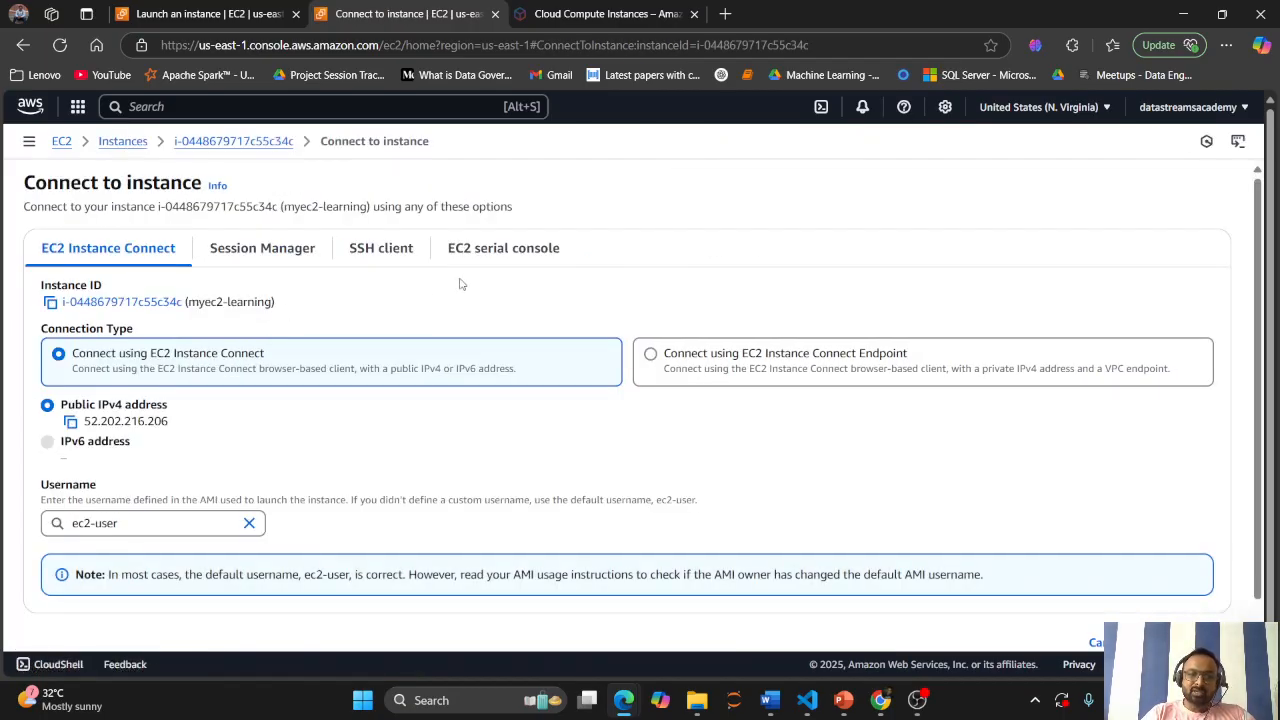
scroll(1037, 474, "down", 1)
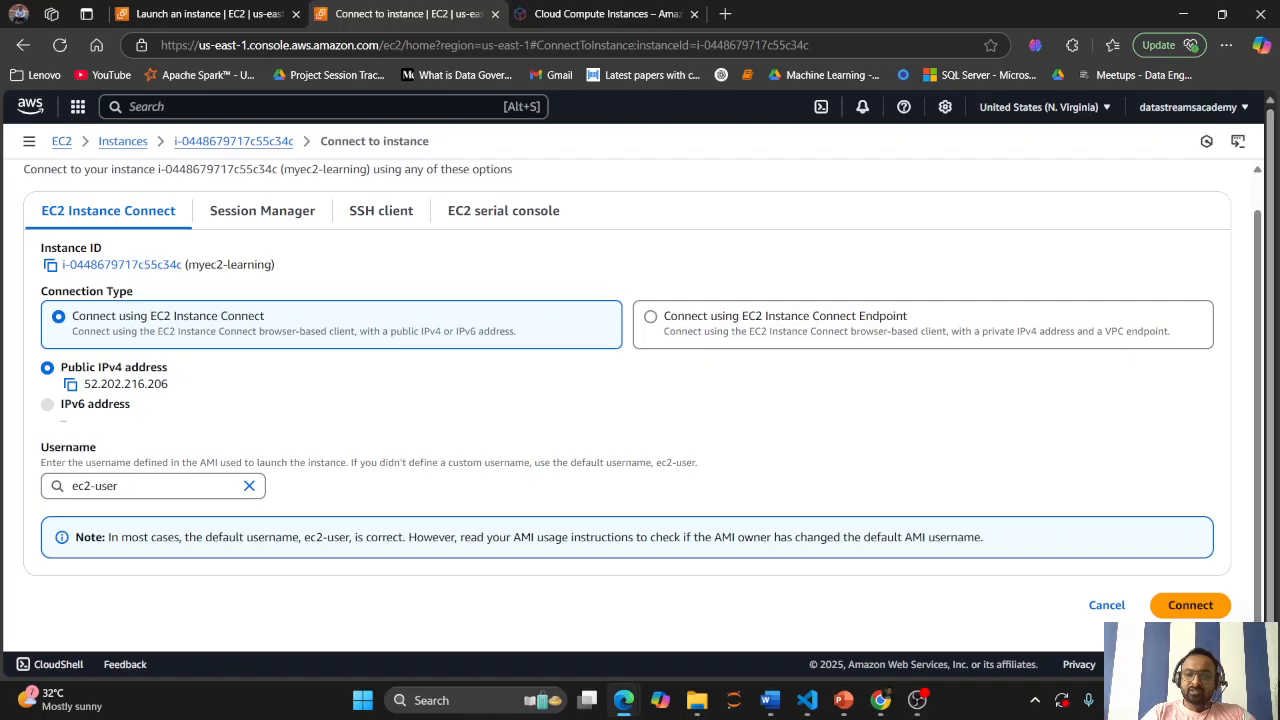
left_click(1186, 610)
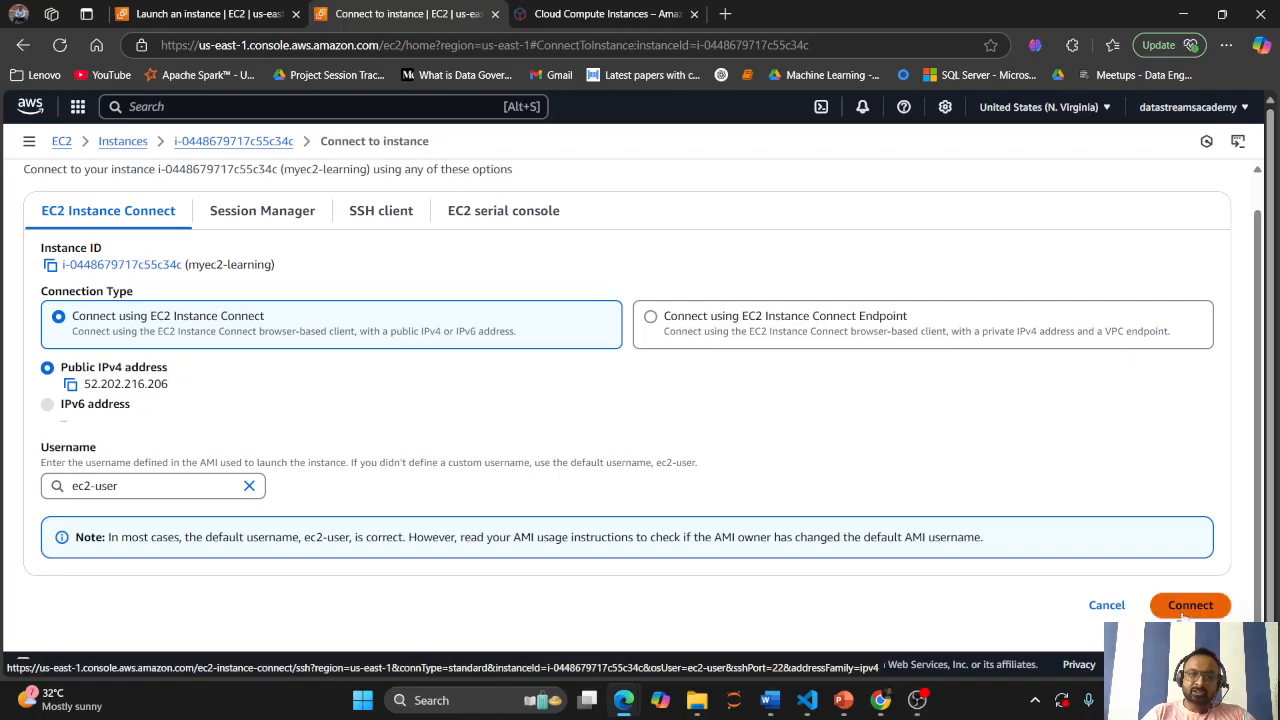
left_click(162, 15)
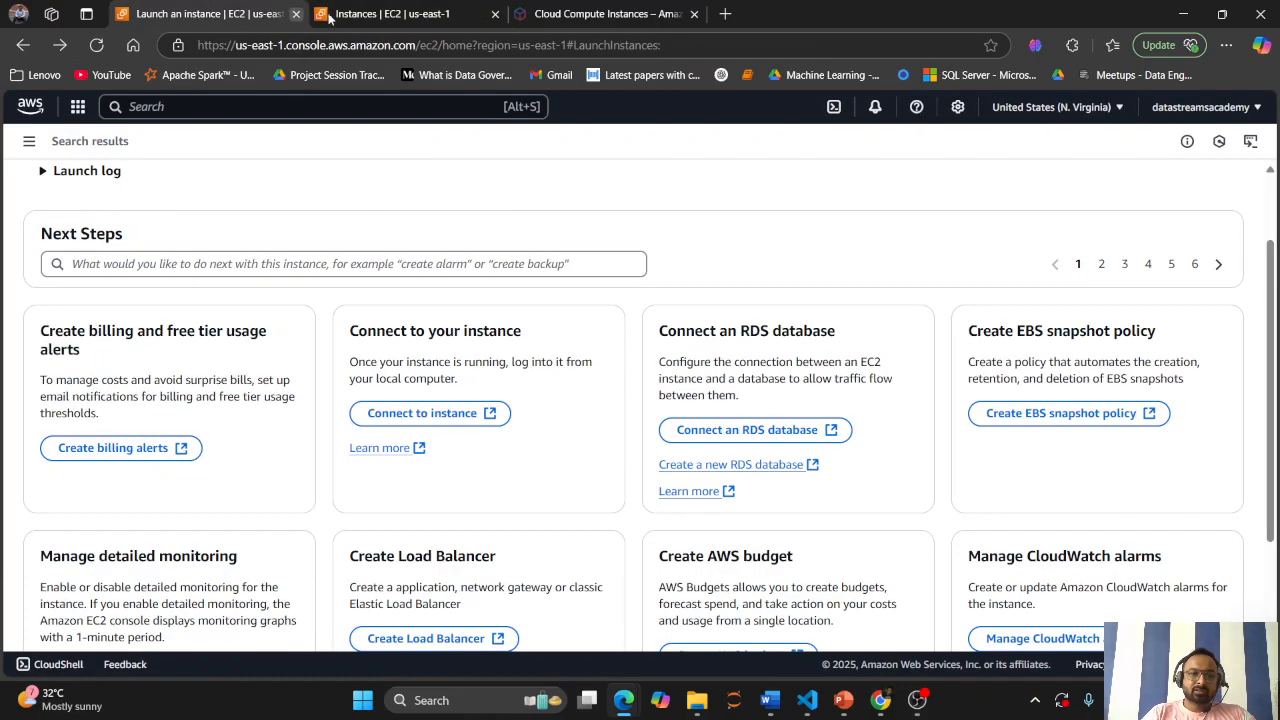
left_click(362, 17)
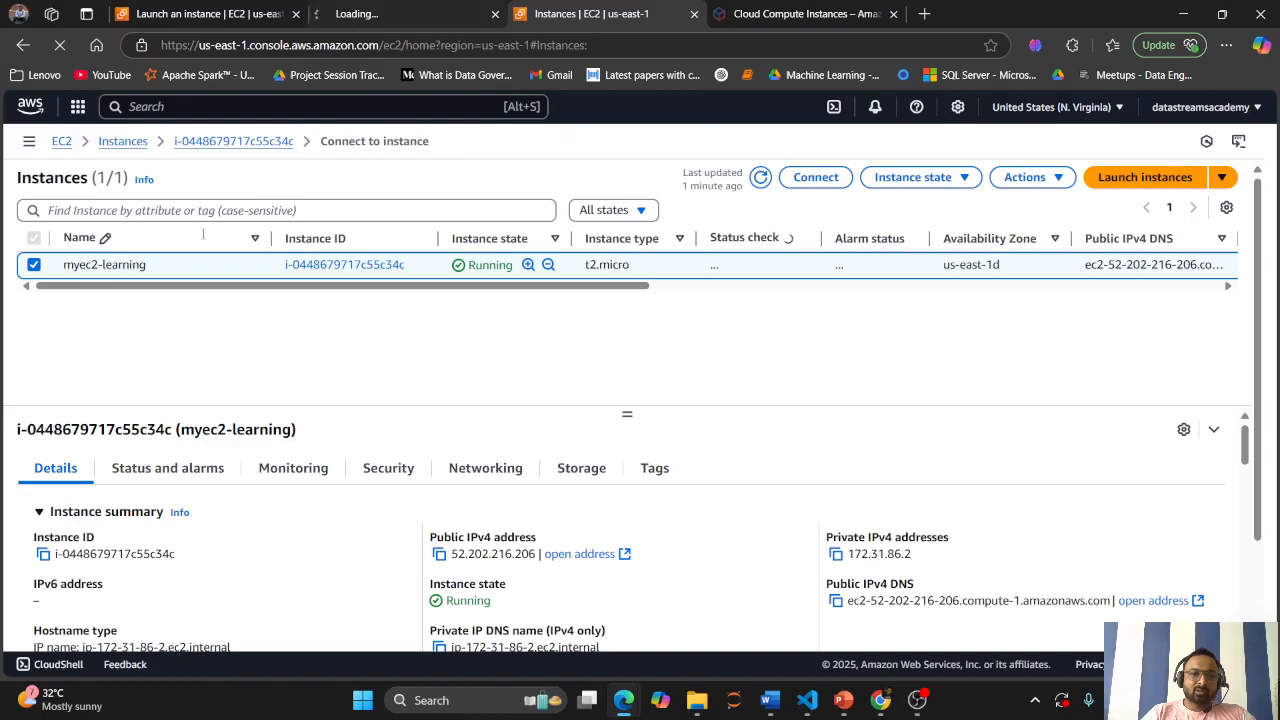
left_click(384, 25)
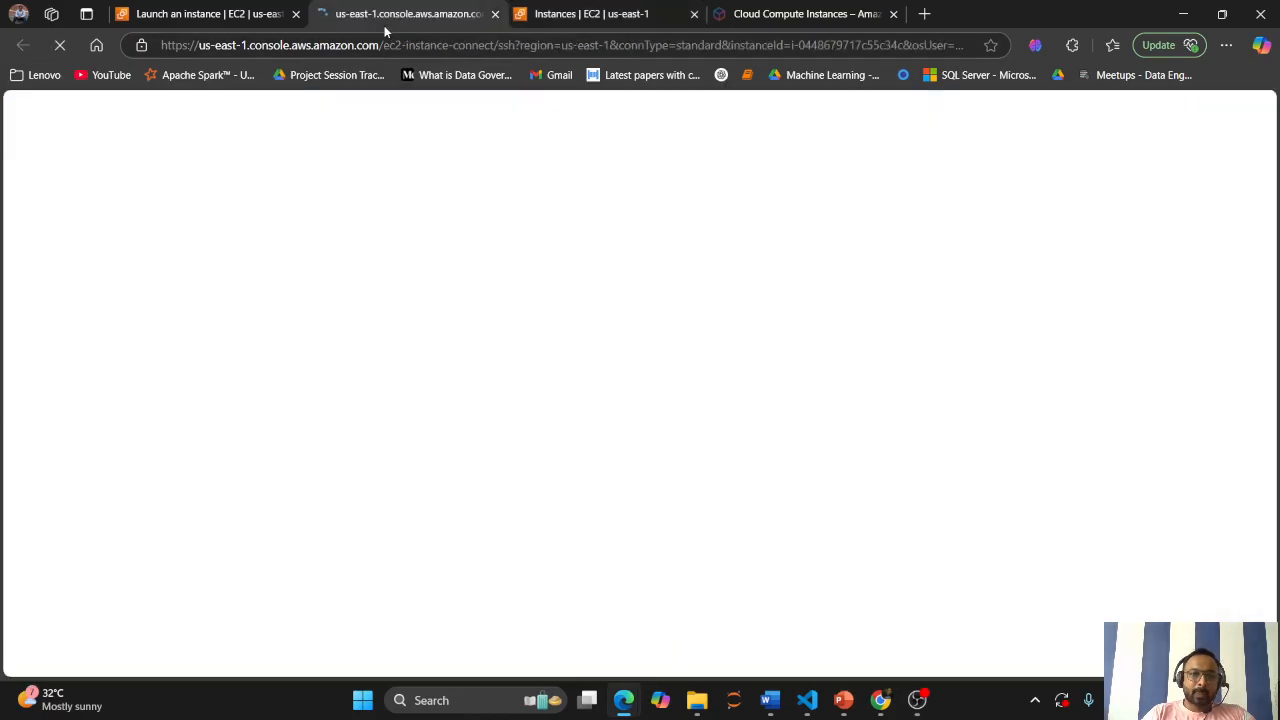
Examine the actions available for myec2-learning and the options for launching instances, and return to the instances list.
left_click(548, 18)
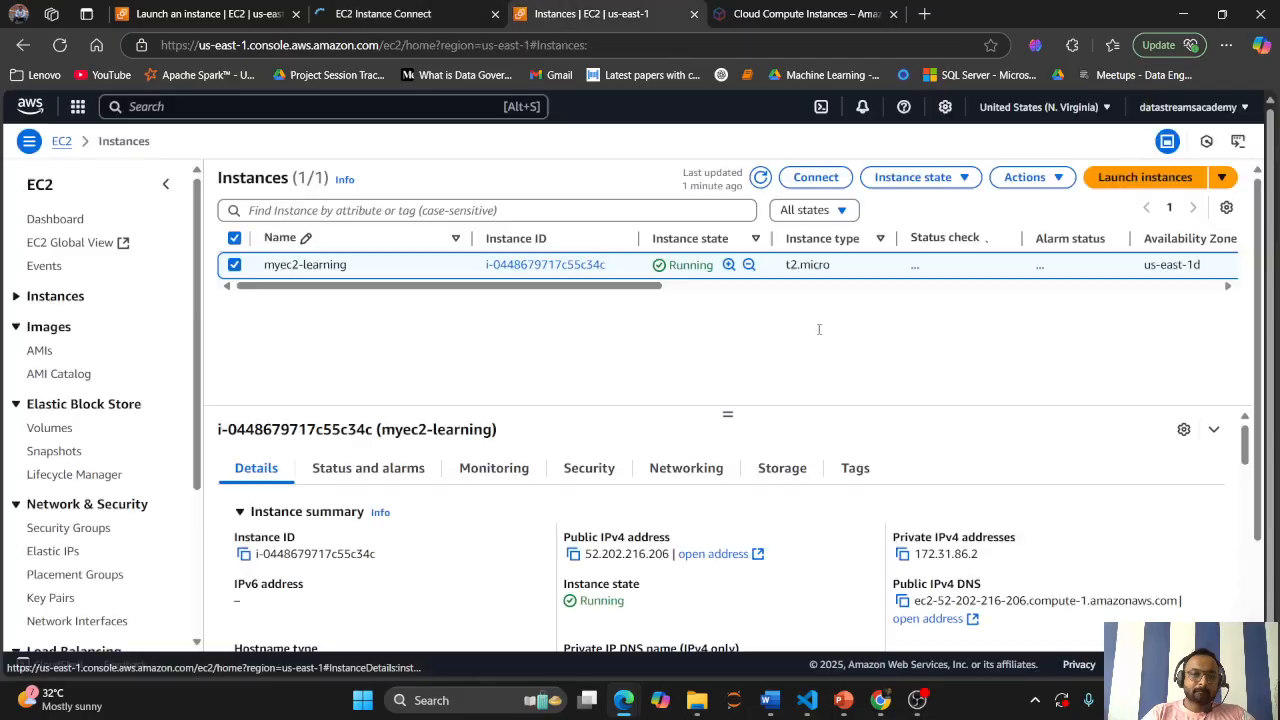
left_click(1058, 180)
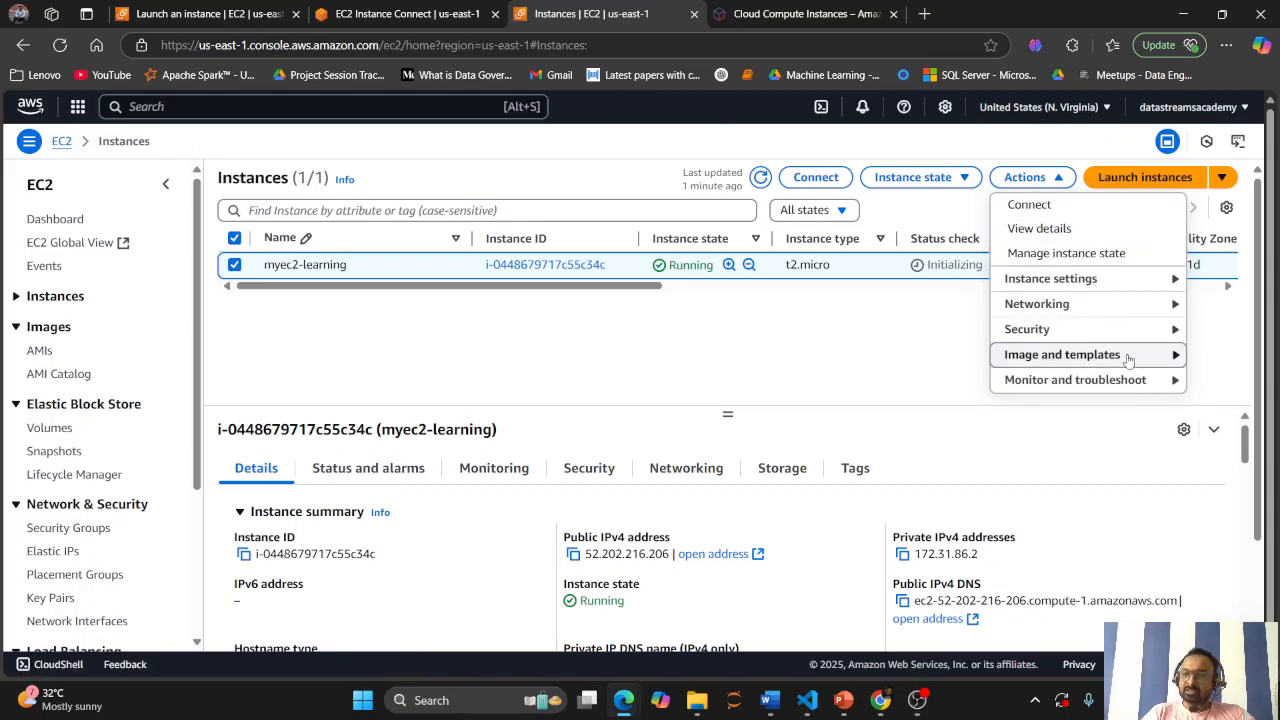
left_click(1222, 178)
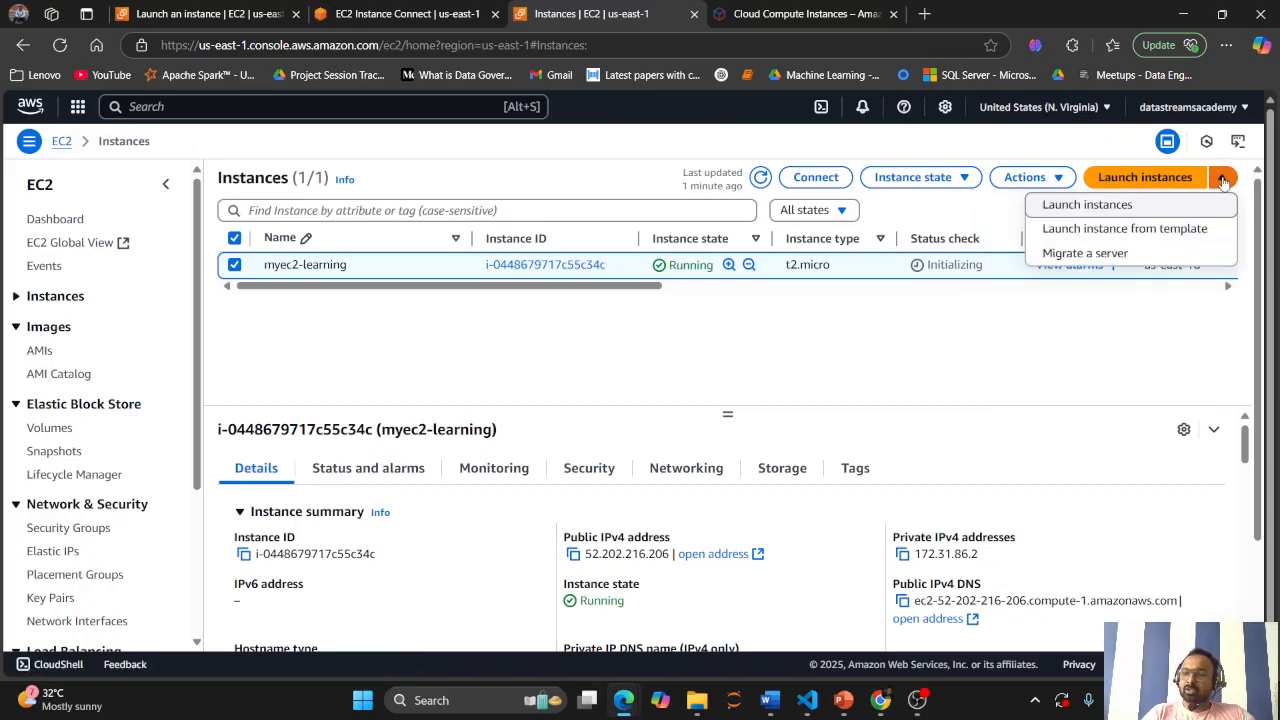
left_click(1137, 207)
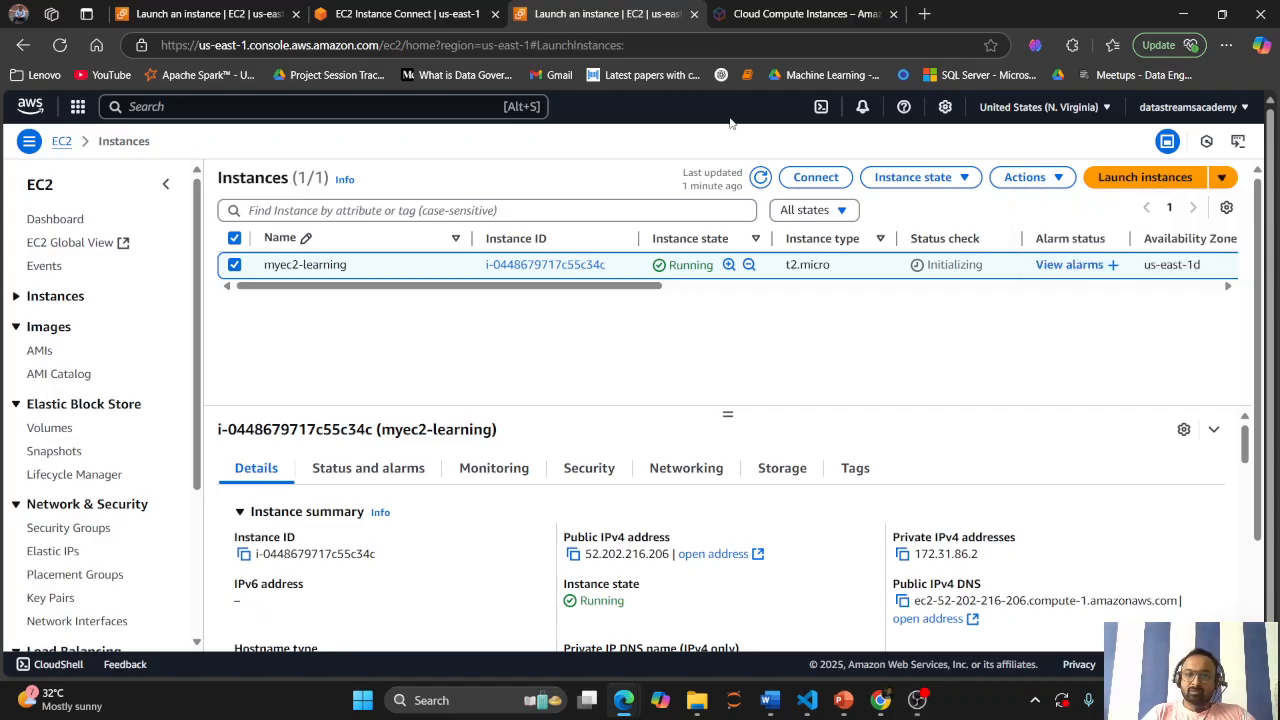
left_click(466, 16)
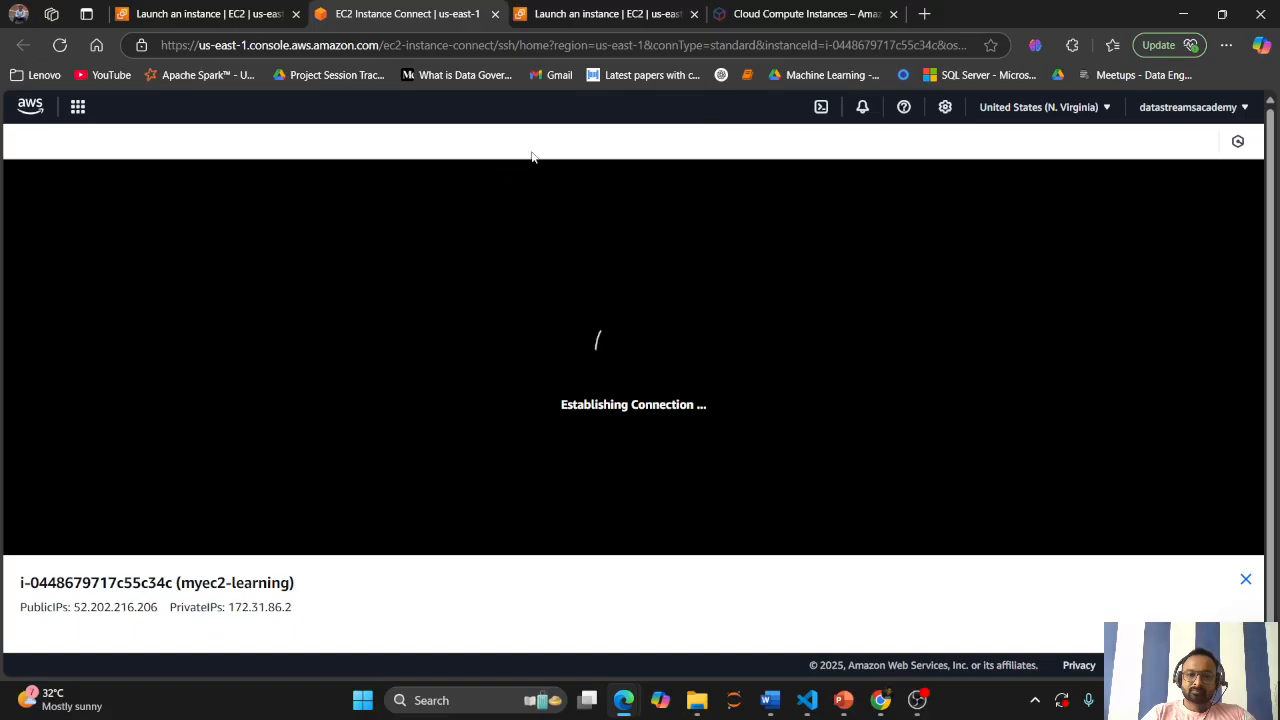
left_click(536, 14)
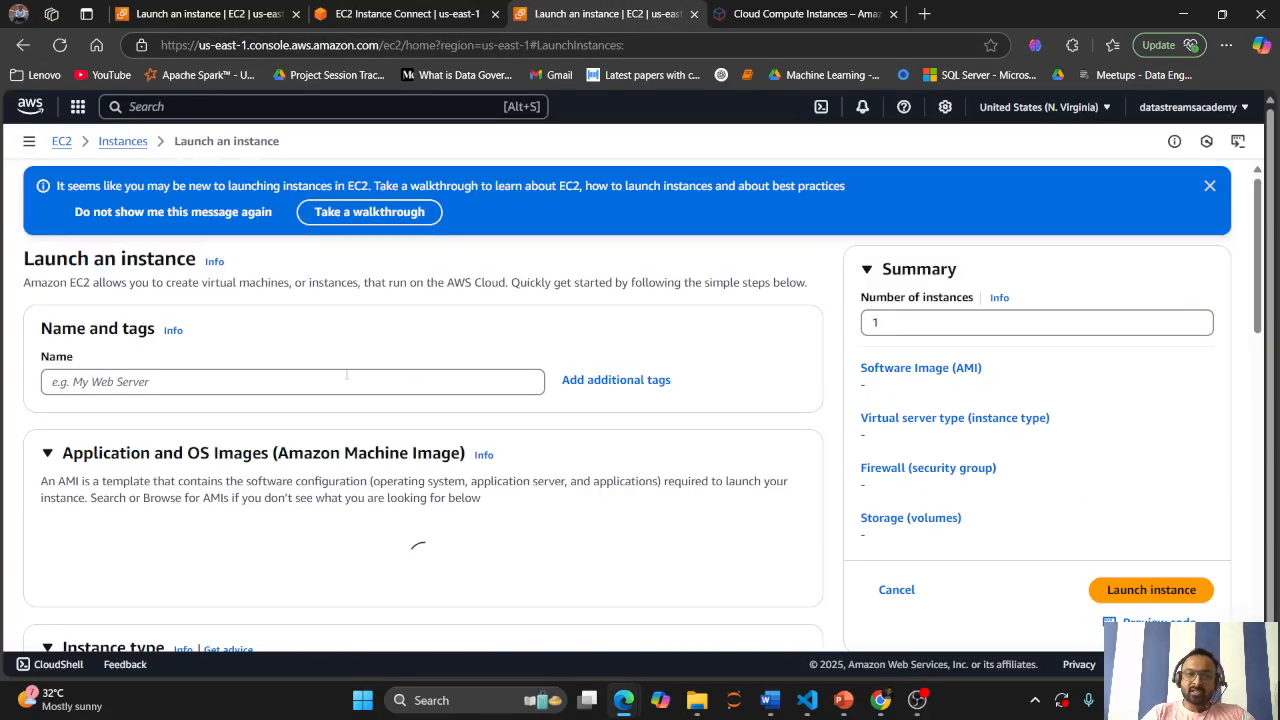
key("alt+Left")
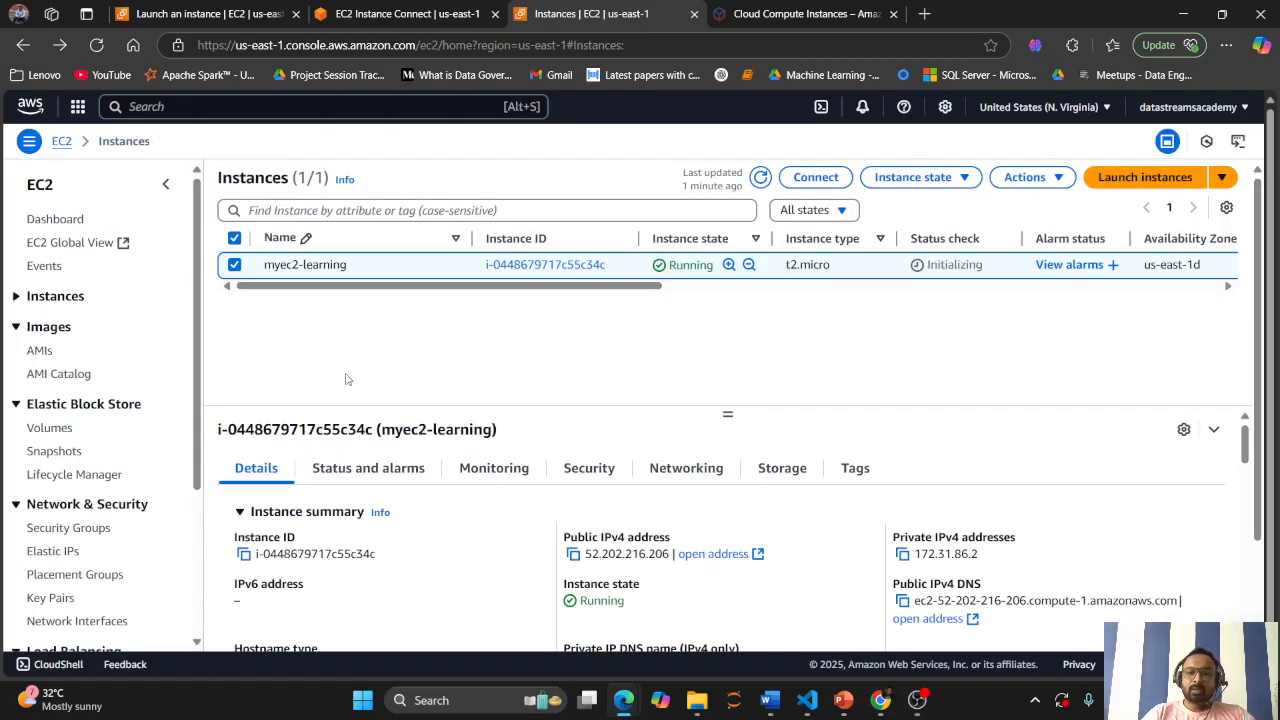
Stop the myec2-learning instance, refresh the instances list and check which state actions are offered for it.
left_click(968, 177)
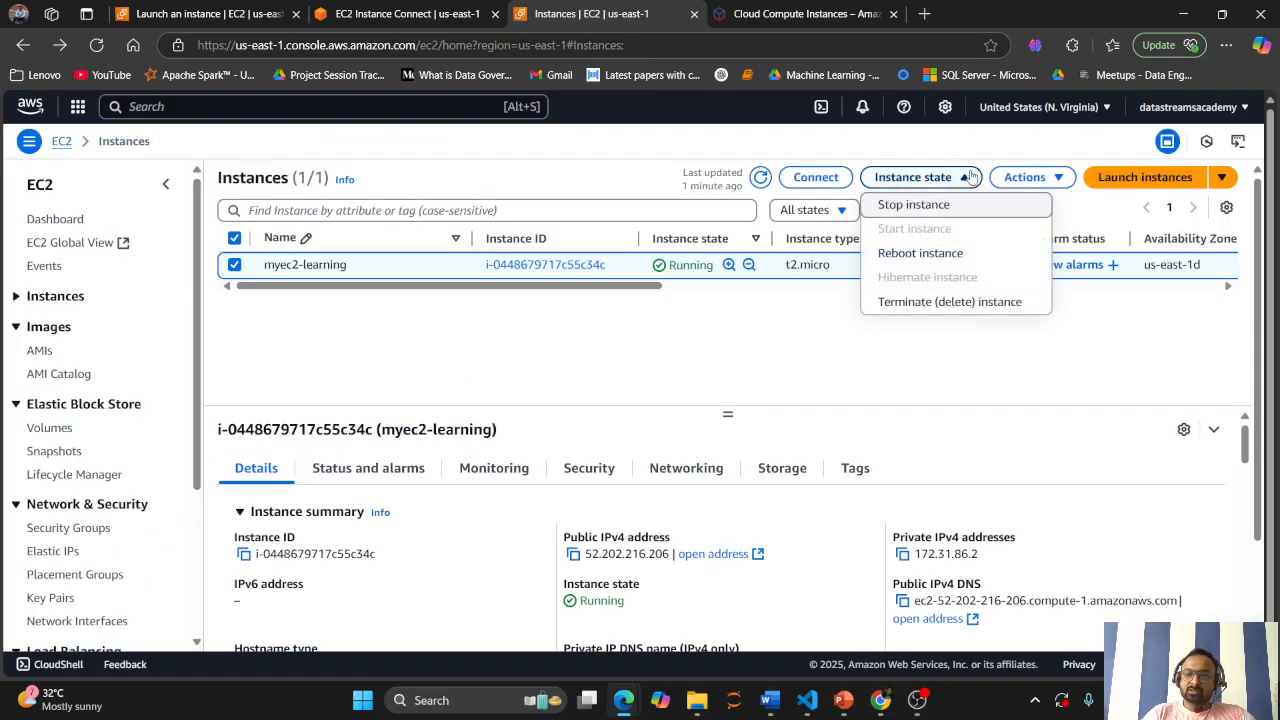
left_click(888, 206)
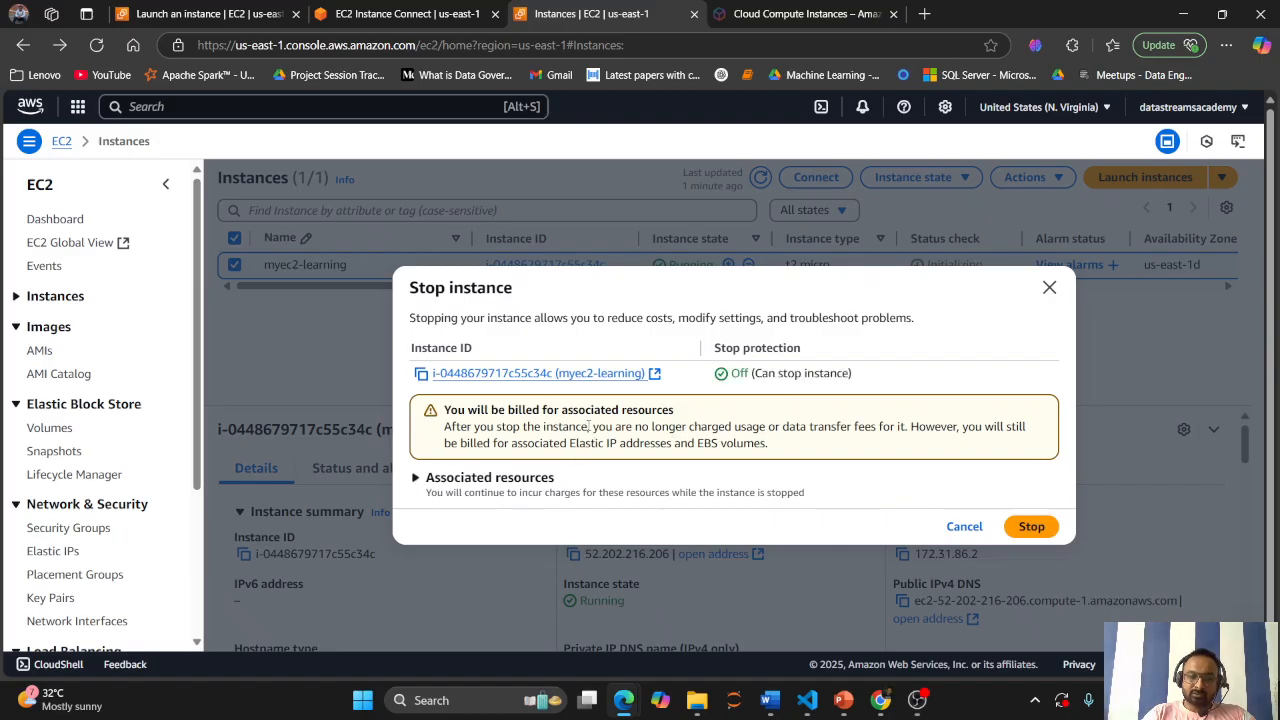
left_click(1030, 527)
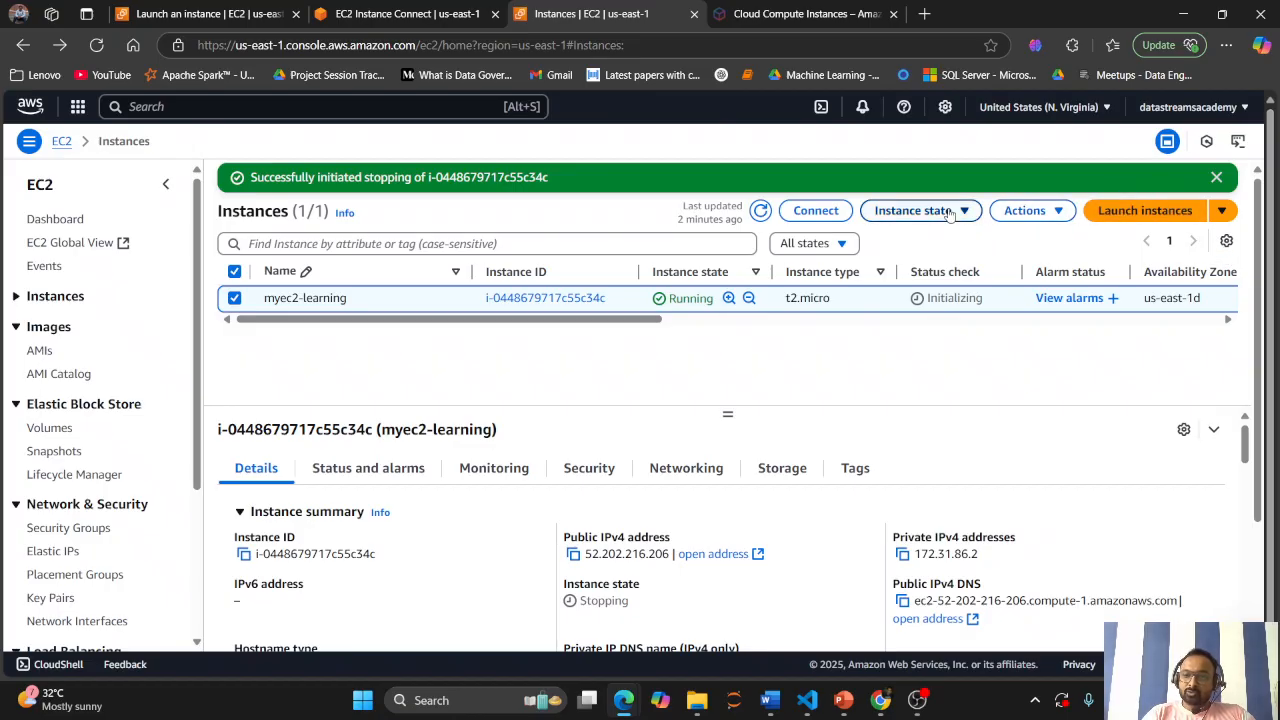
left_click(943, 211)
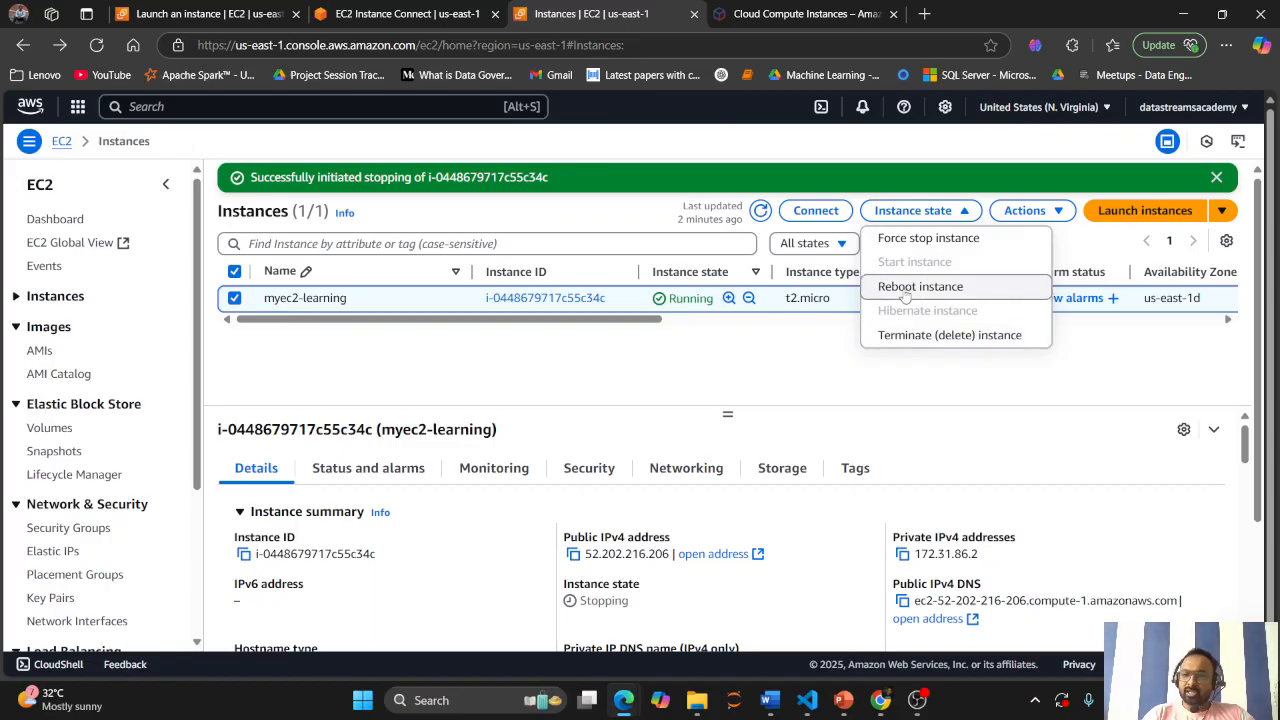
left_click(564, 392)
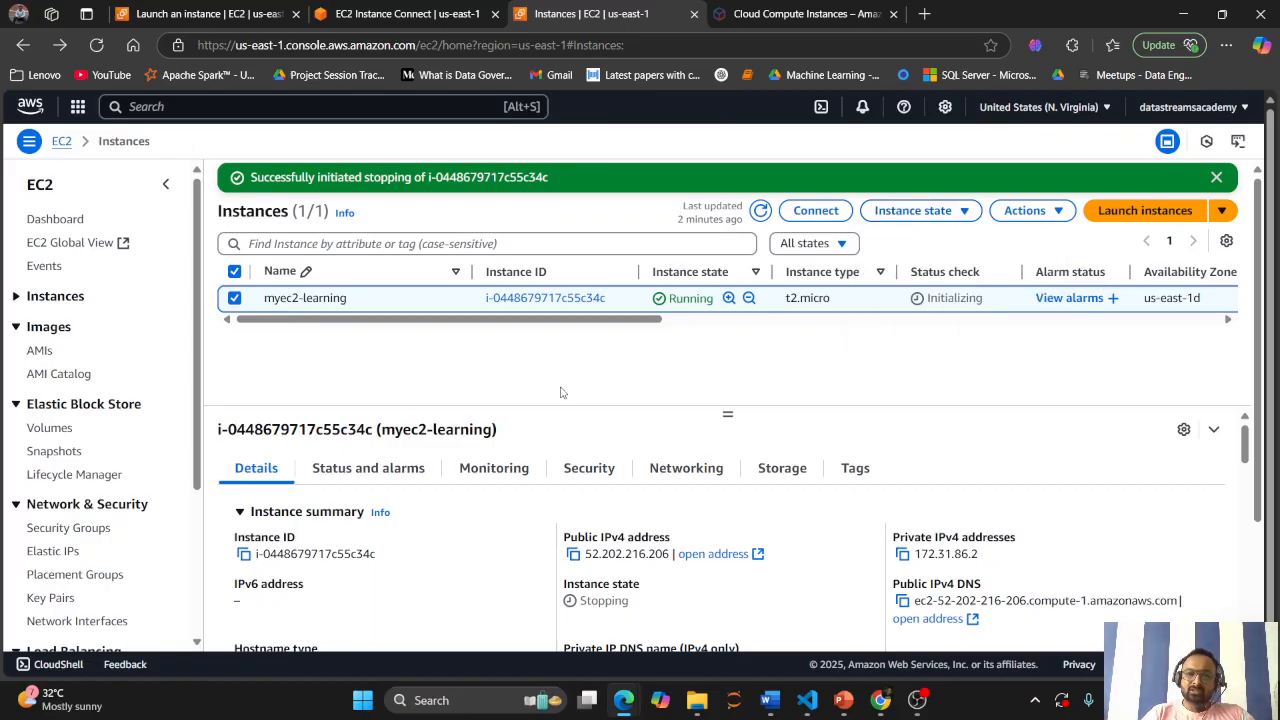
left_click(761, 212)
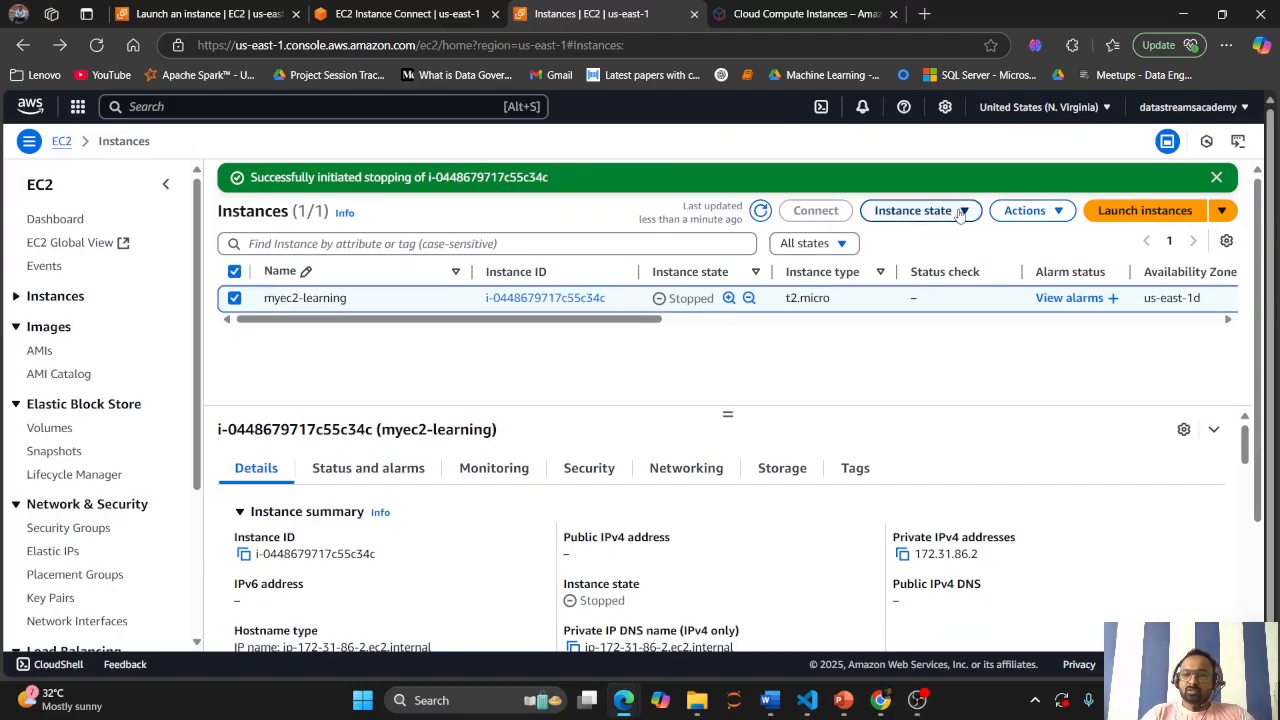
left_click(912, 211)
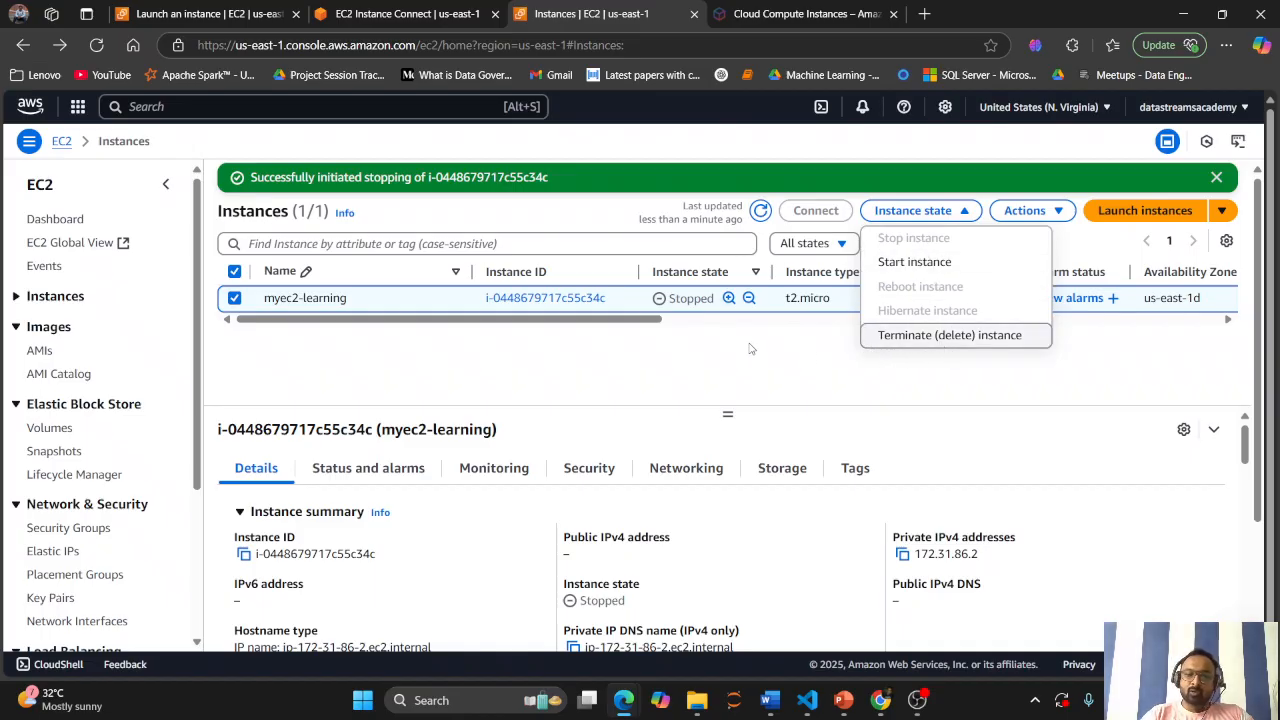
left_click(752, 360)
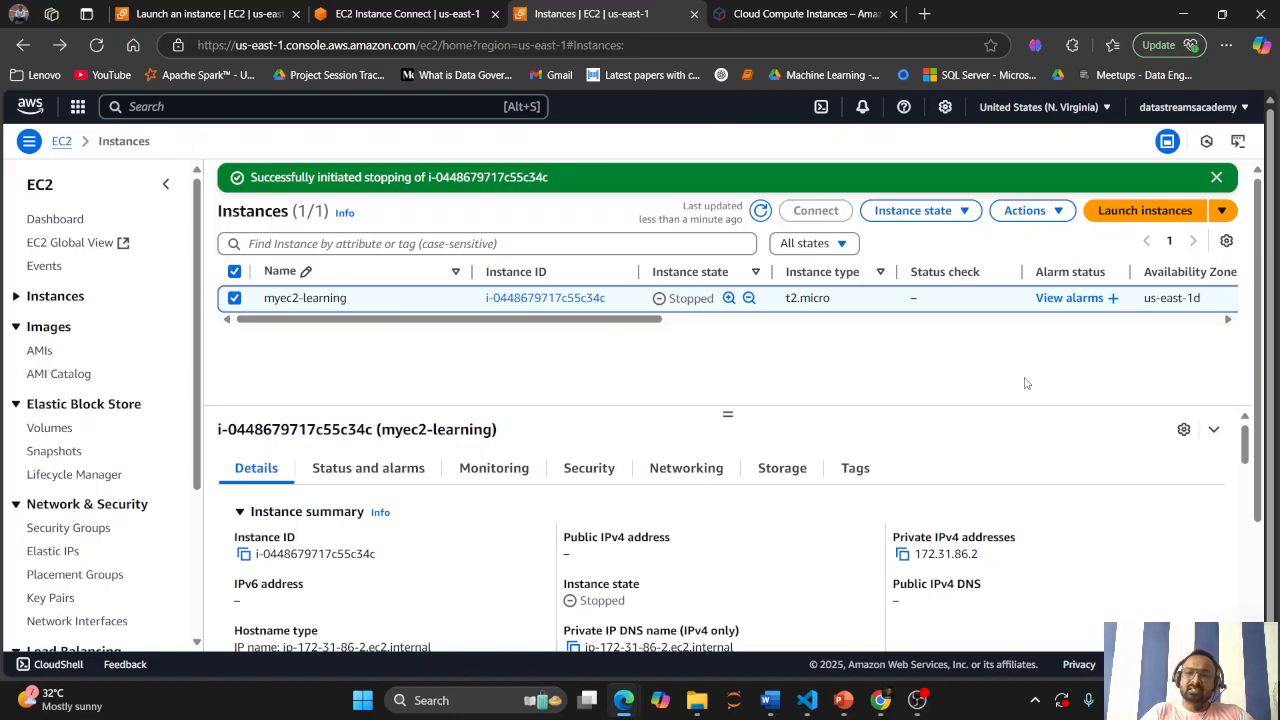
Open the page for launching an instance from a template and check the available source templates.
left_click(1219, 208)
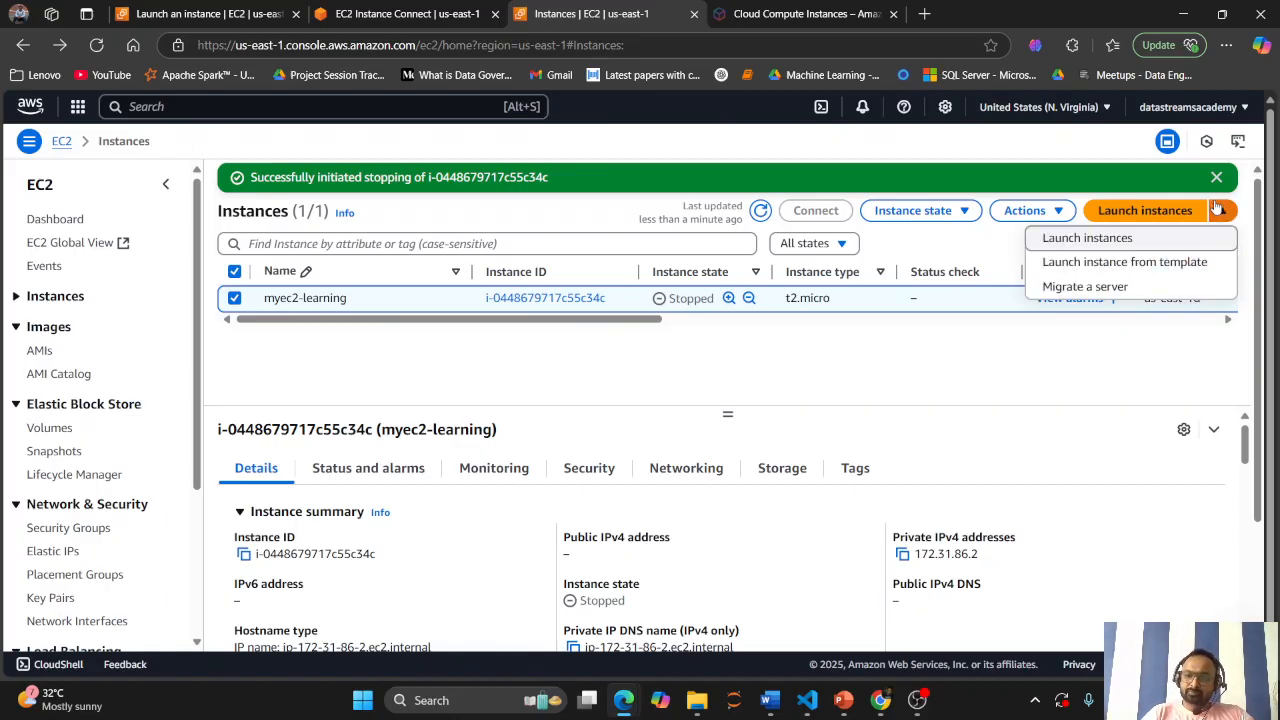
left_click(1181, 264)
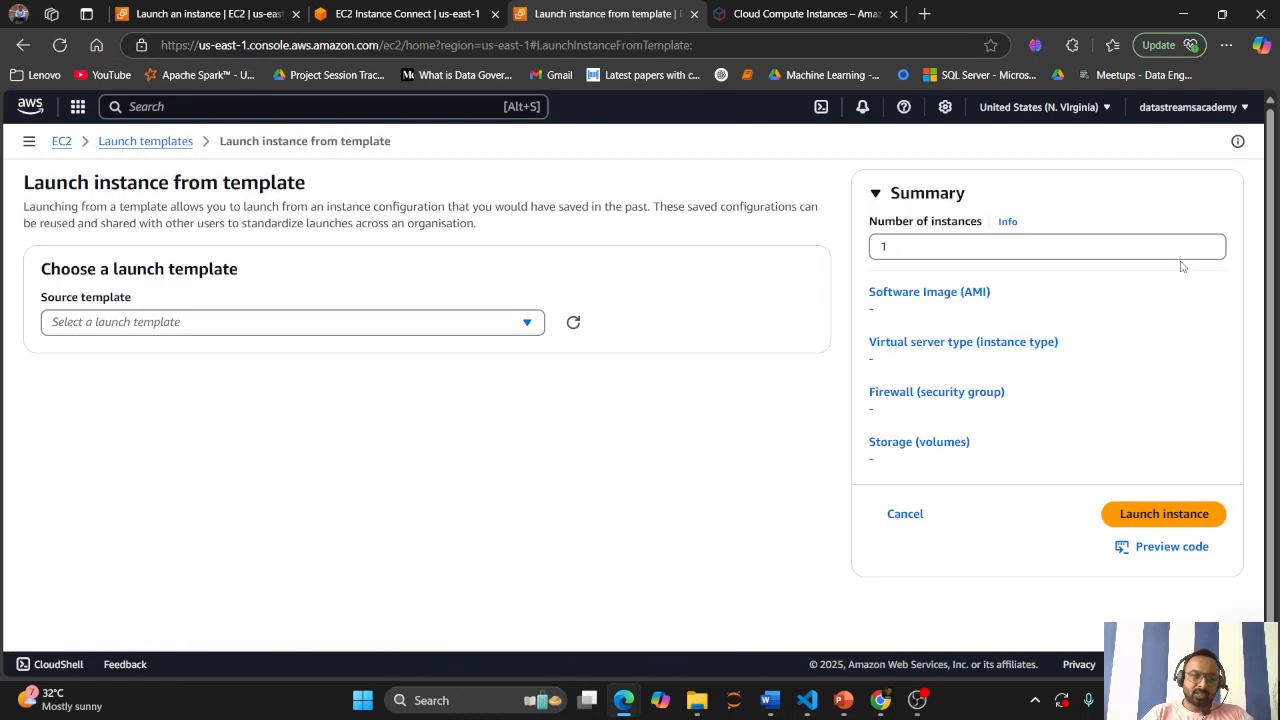
left_click(527, 323)
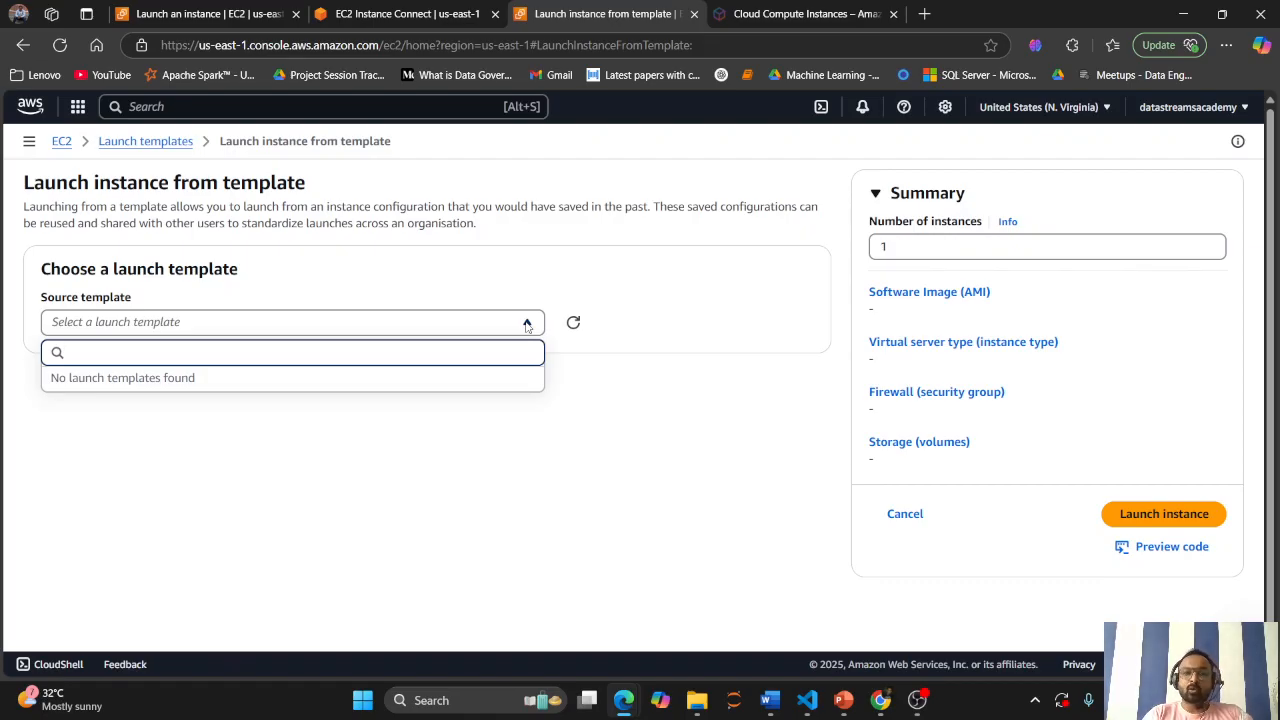
Check the EC2 Instance Connect session of the stopped instance and close its browser tab.
left_click(385, 14)
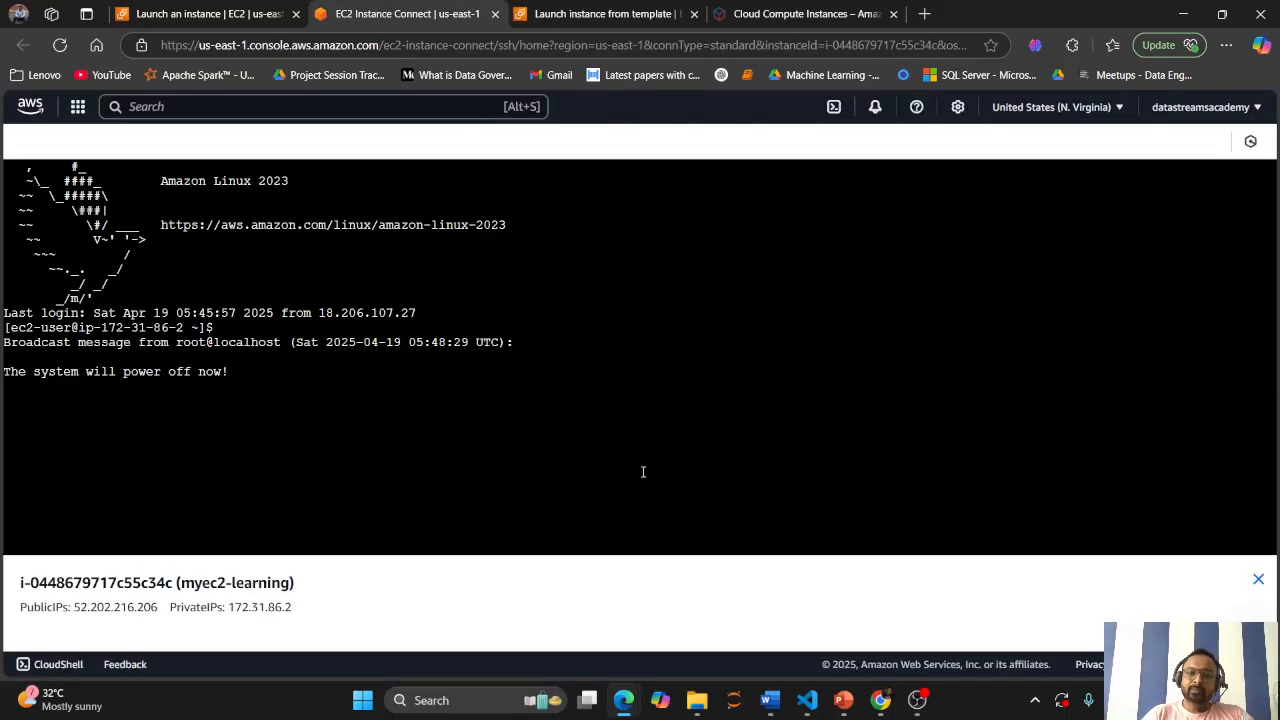
left_click(600, 14)
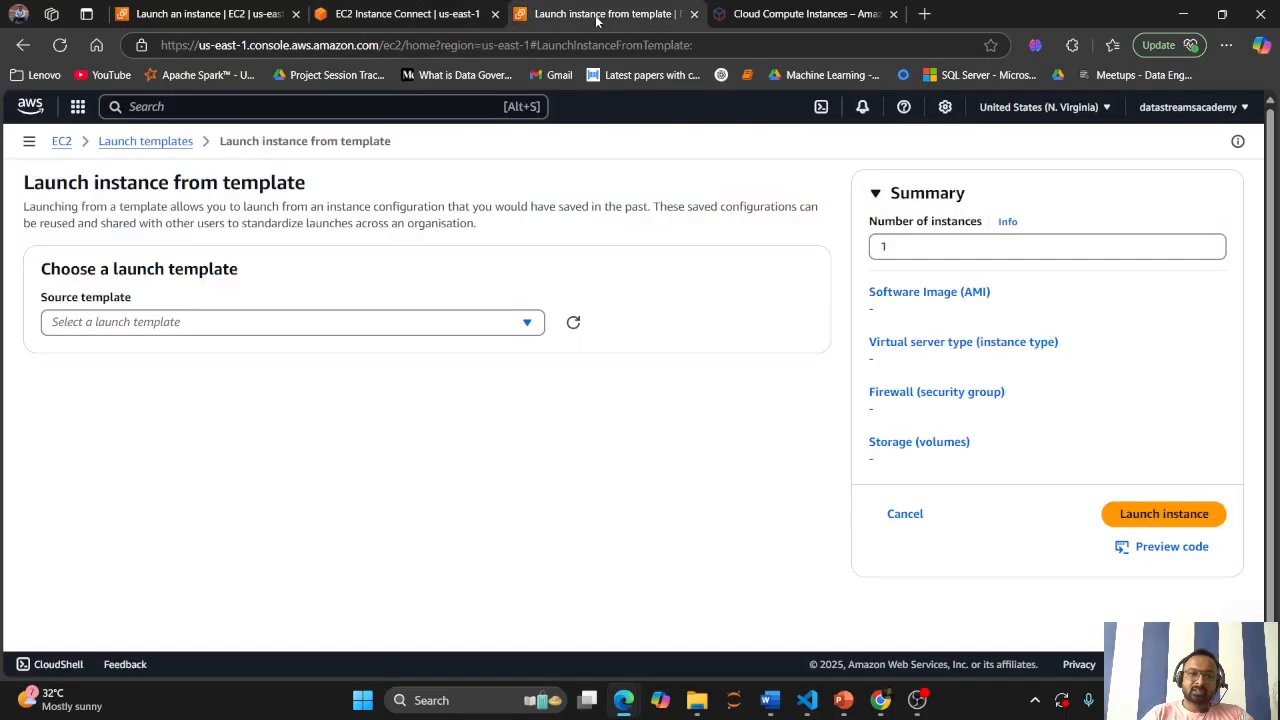
left_click(449, 10)
left_click(495, 14)
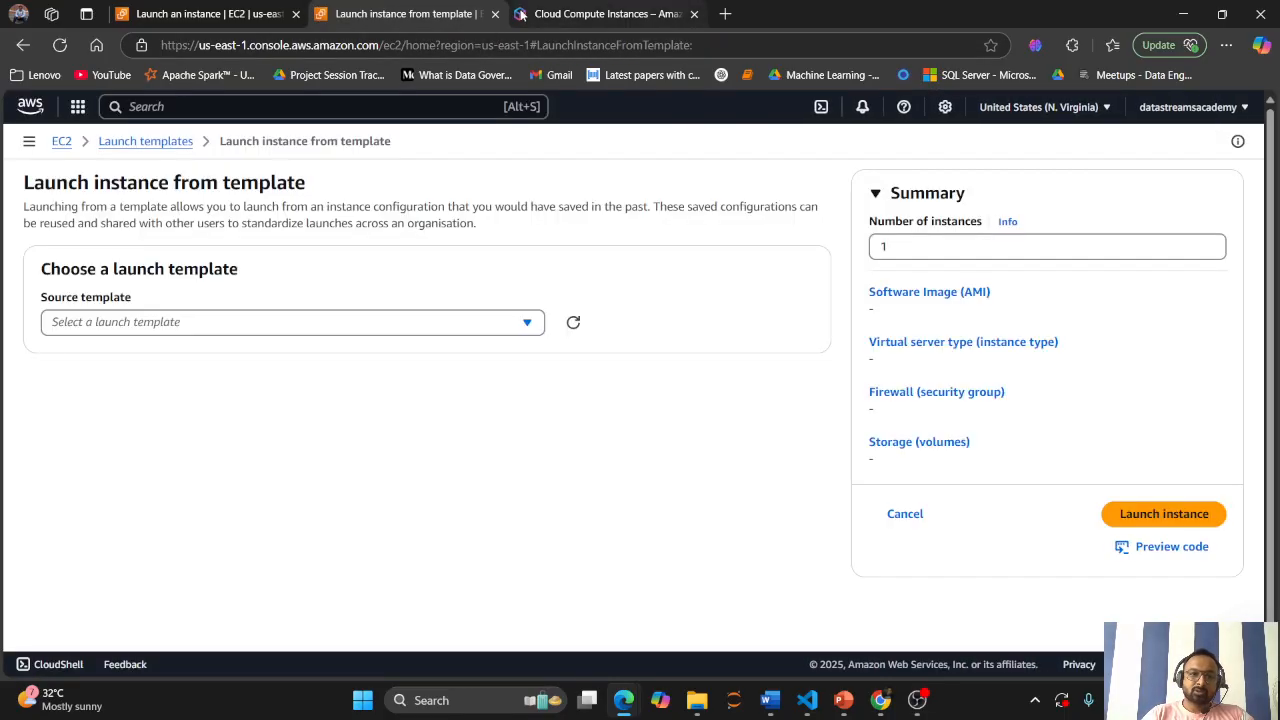
Leave the template launch page and return to the instances list through the EC2 dashboard.
key("alt+Tab")
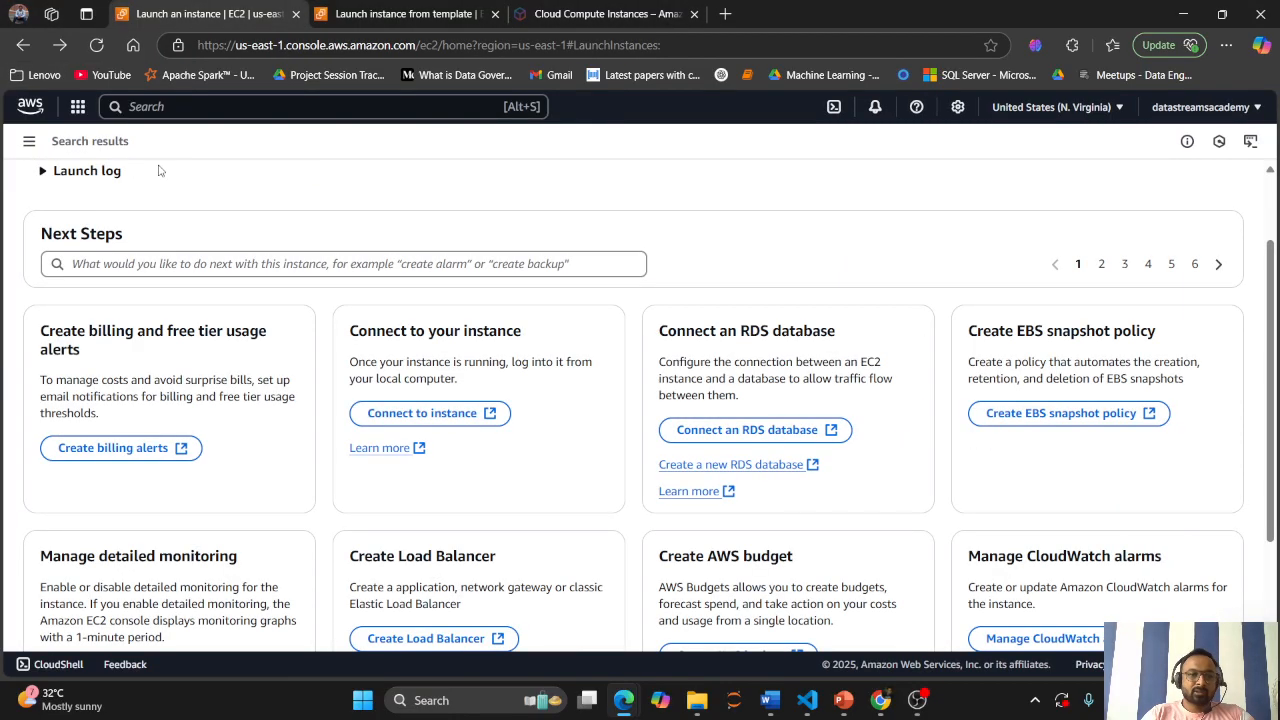
key("ctrl+Tab")
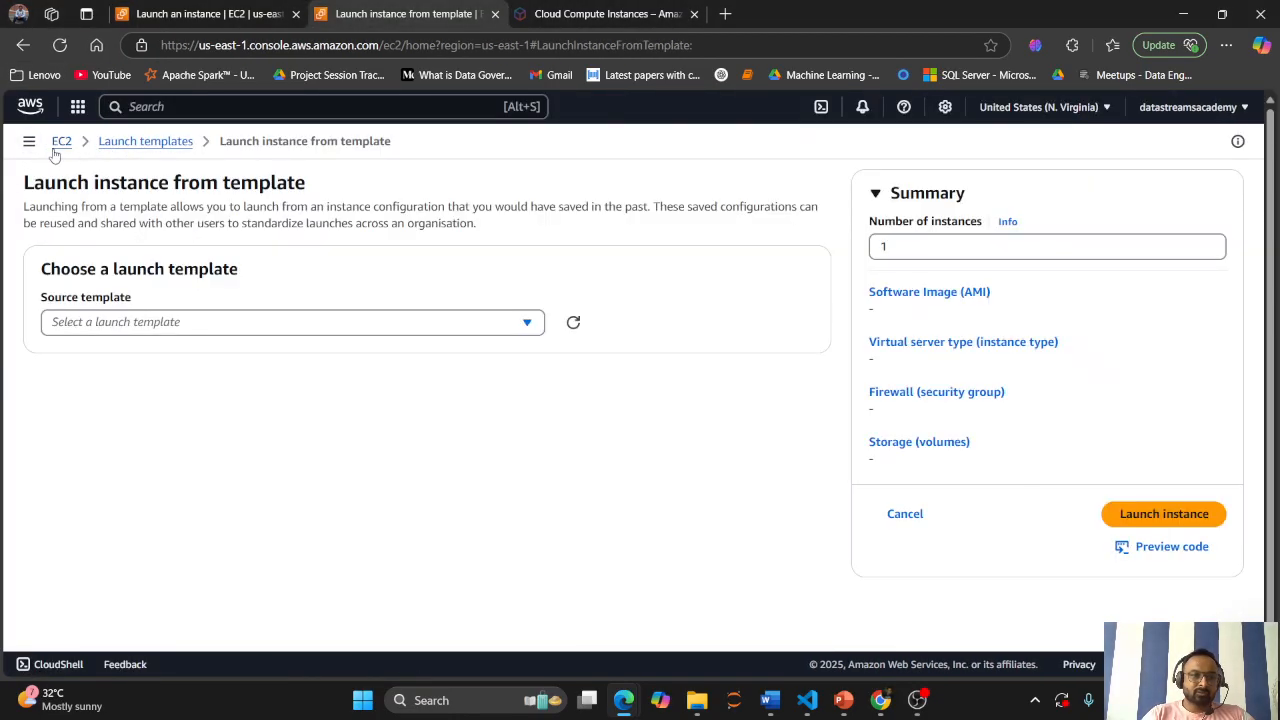
left_click(57, 143)
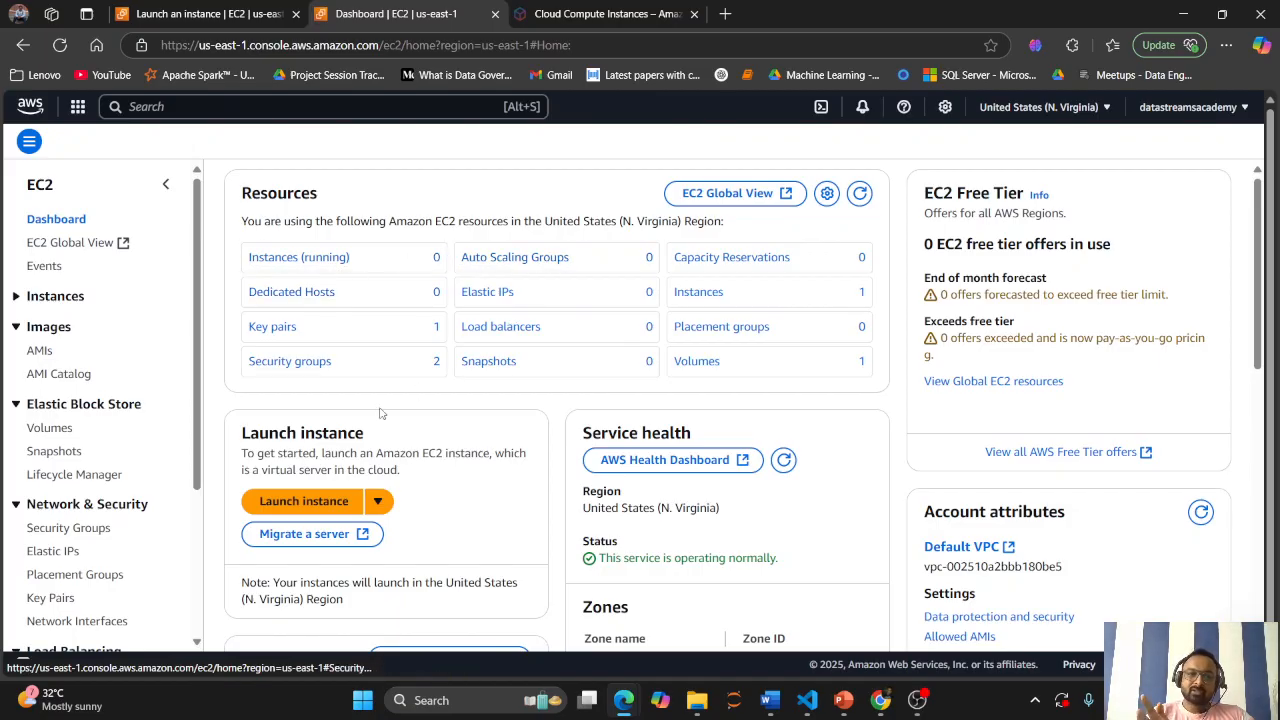
left_click(724, 303)
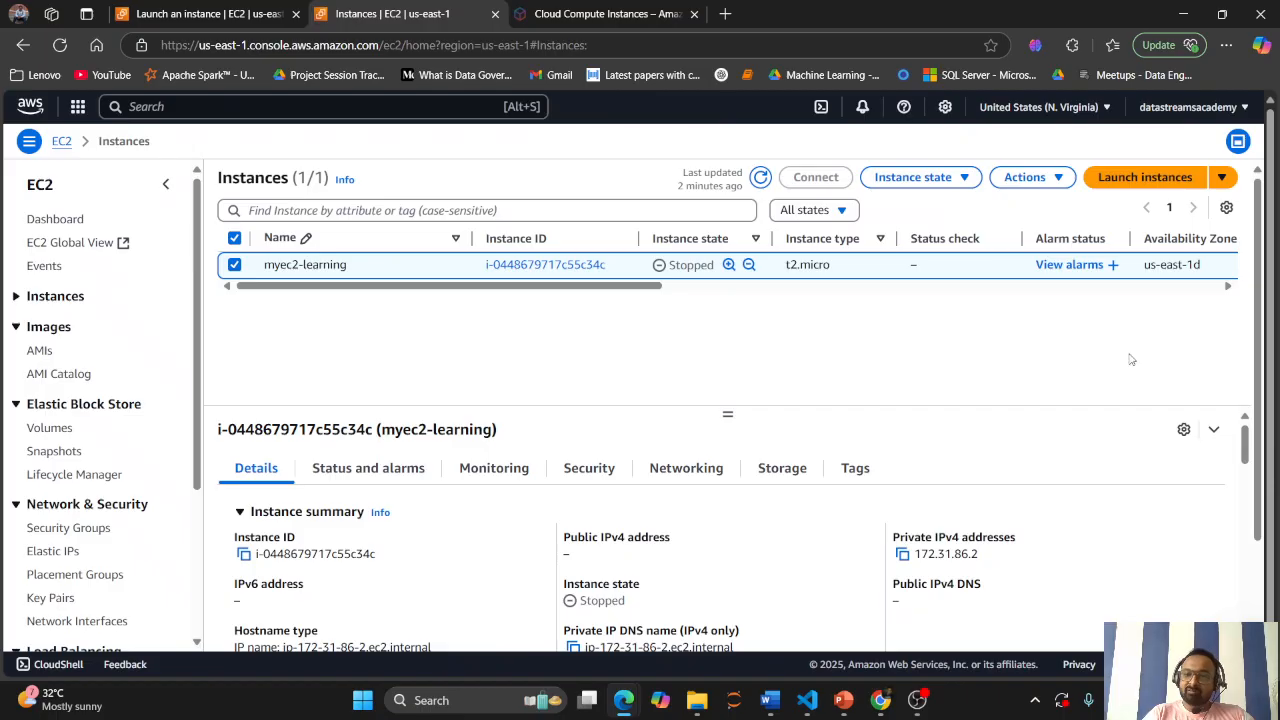
Examine the instance summary of the stopped myec2-learning, including its addresses, state, instance type, VPC and subnet.
scroll(691, 552, "down", 1)
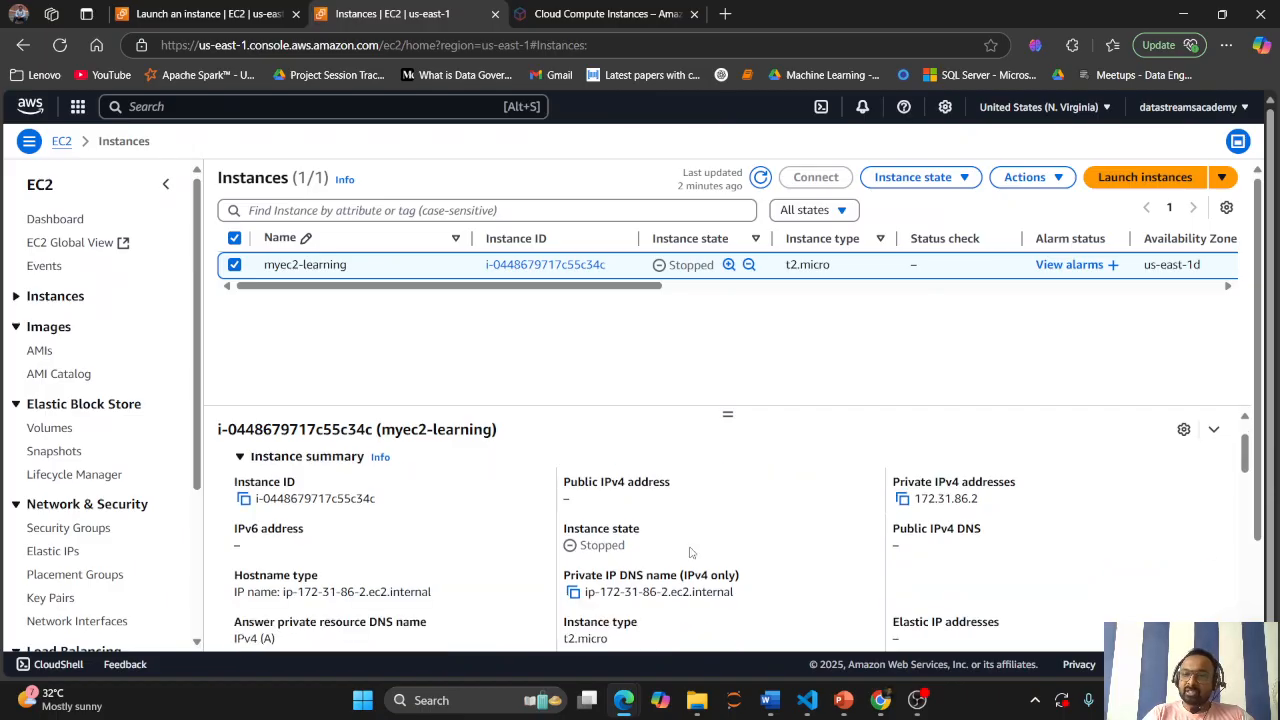
scroll(691, 552, "up", 1)
scroll(615, 365, "down", 1)
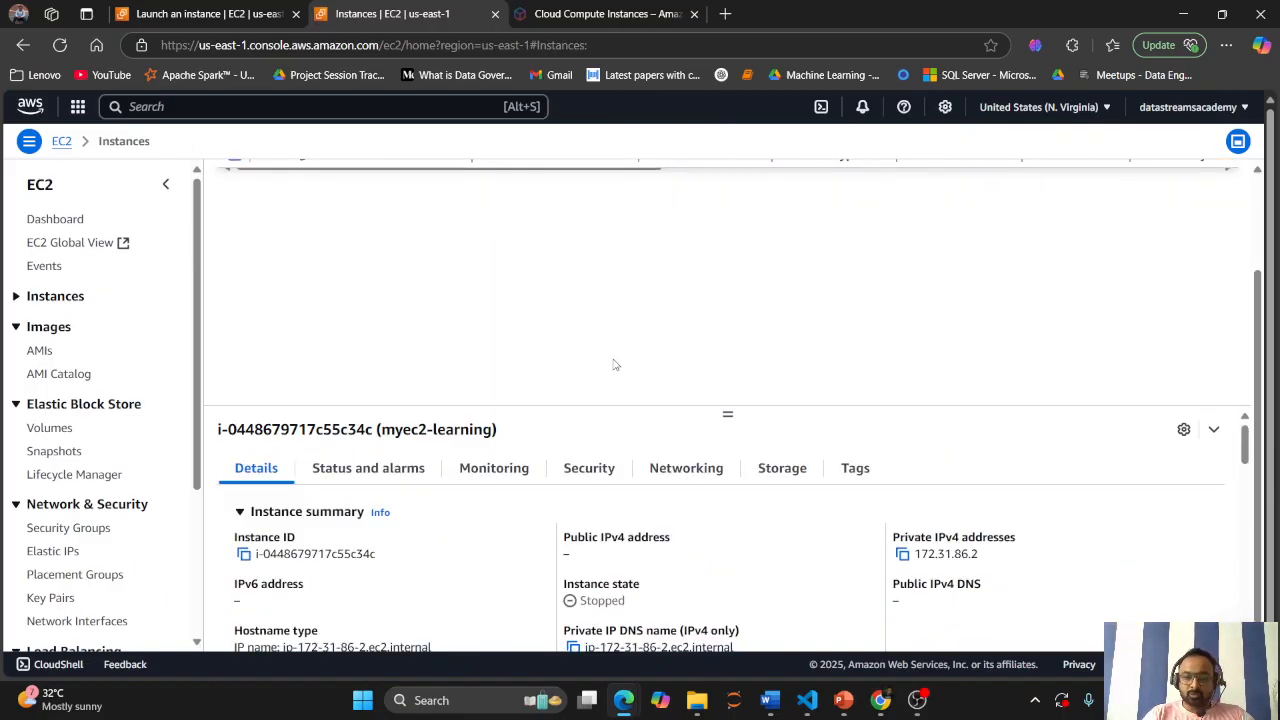
scroll(595, 527, "down", 1)
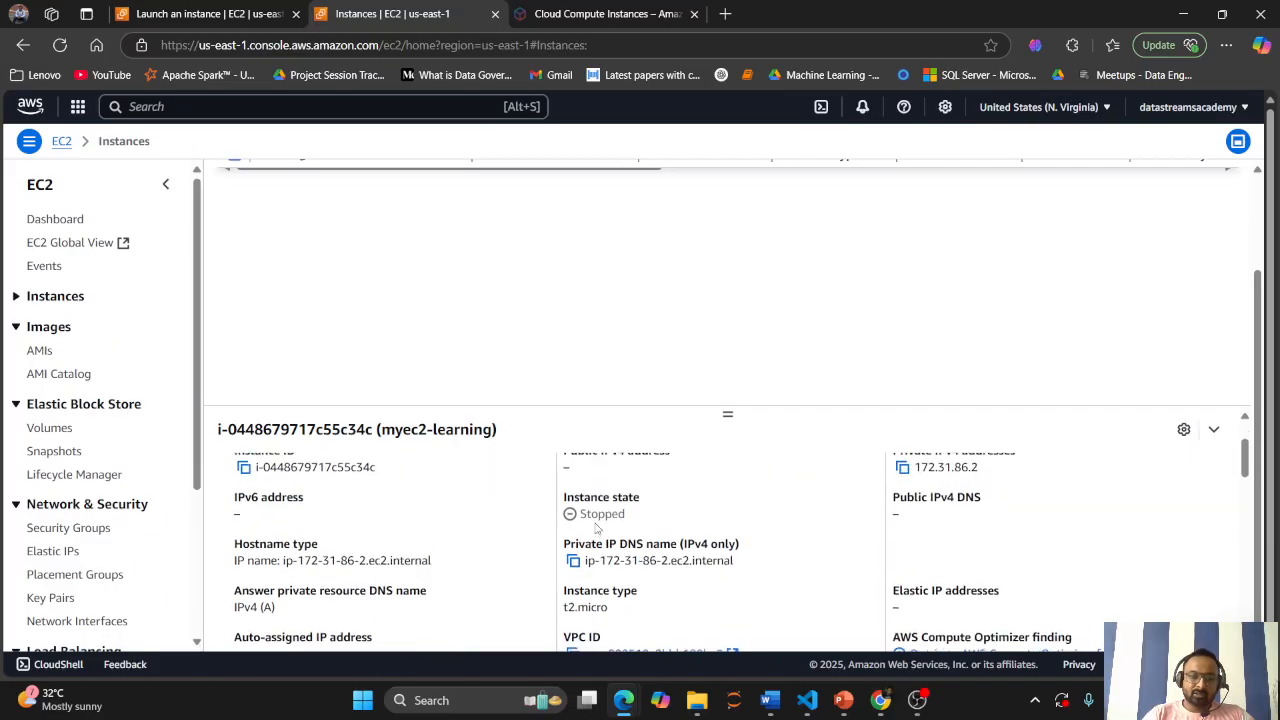
scroll(434, 575, "up", 1)
scroll(440, 595, "down", 1)
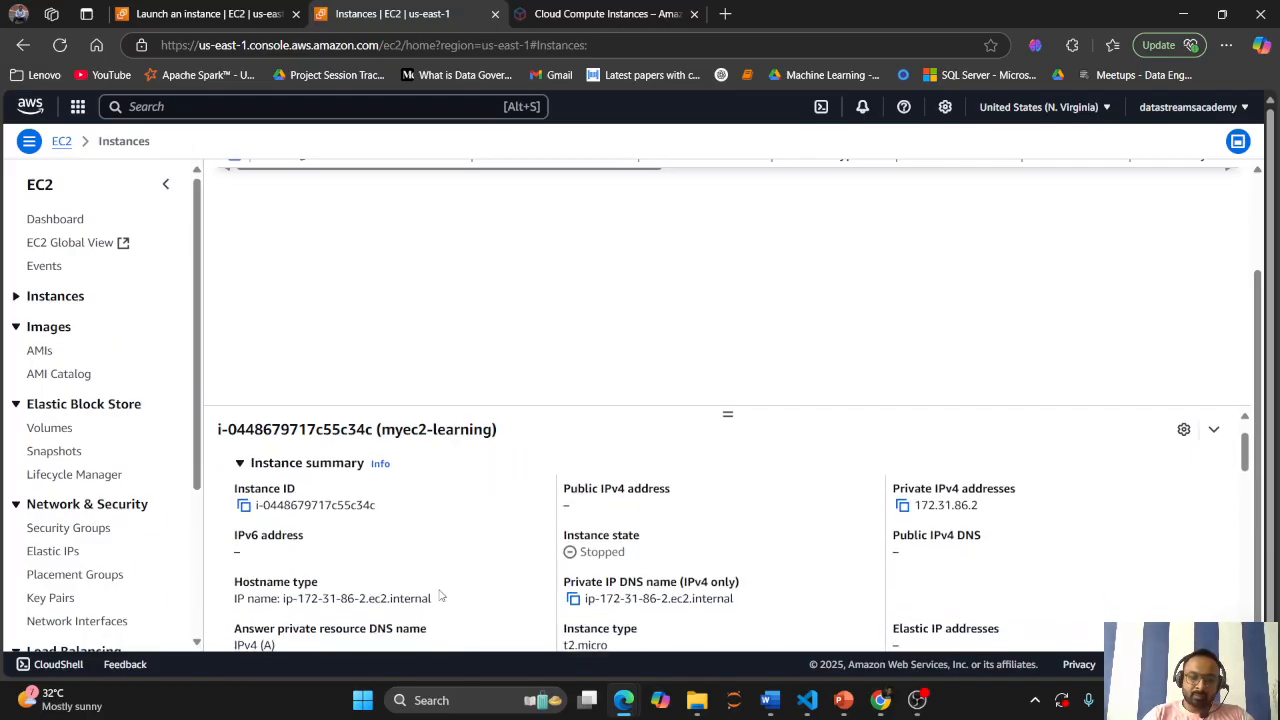
scroll(440, 595, "down", 2)
scroll(440, 595, "down", 5)
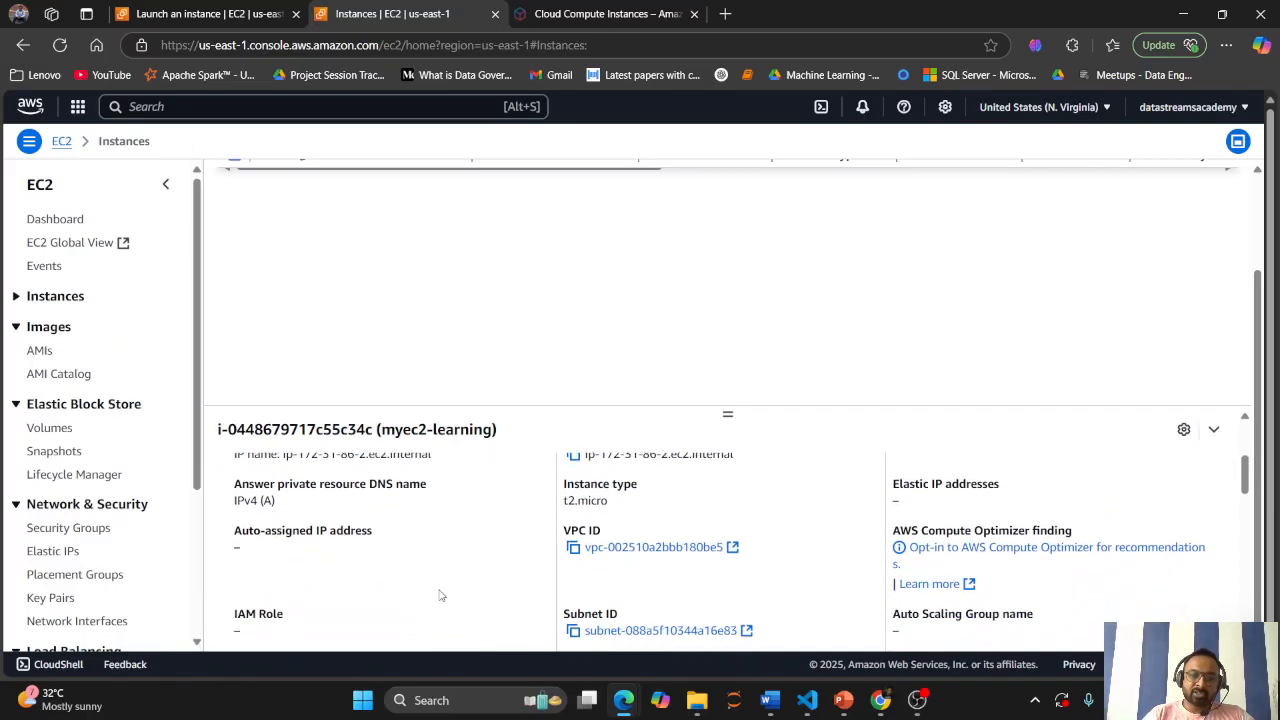
scroll(440, 595, "up", 10)
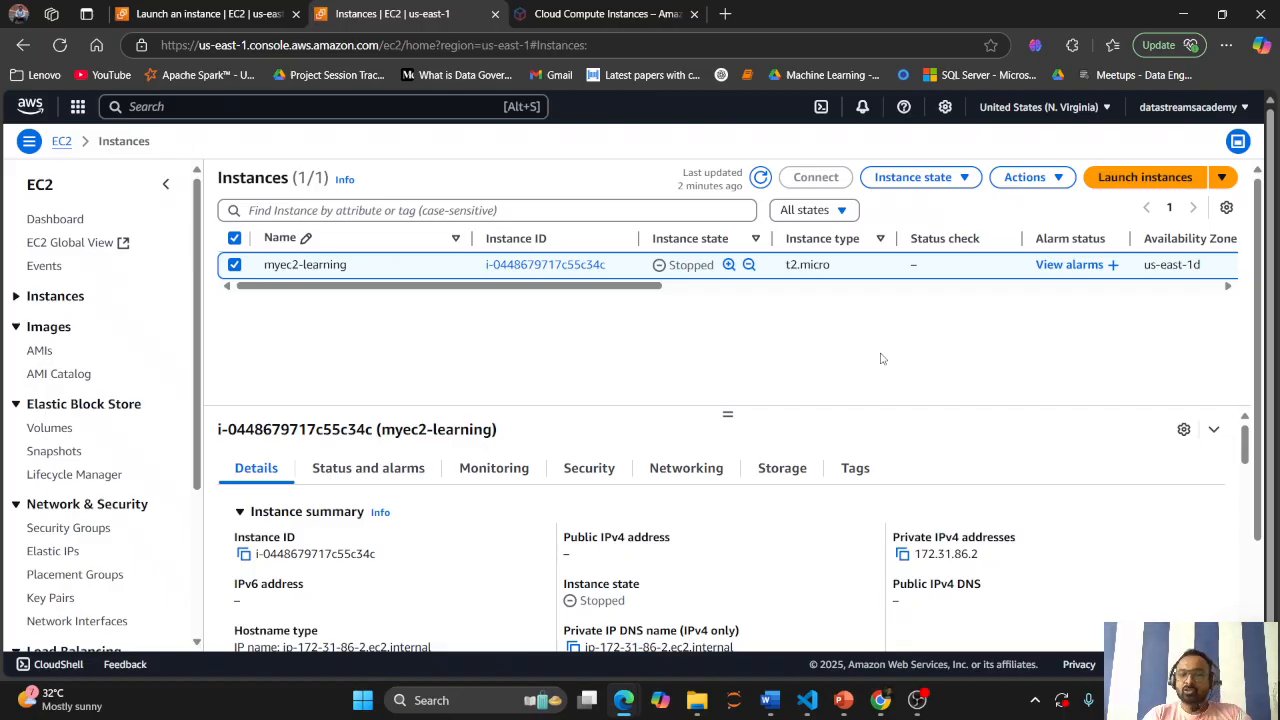
Look over the compute and memory optimized families on the EC2 instance types page, and return to the instances list.
left_click(622, 14)
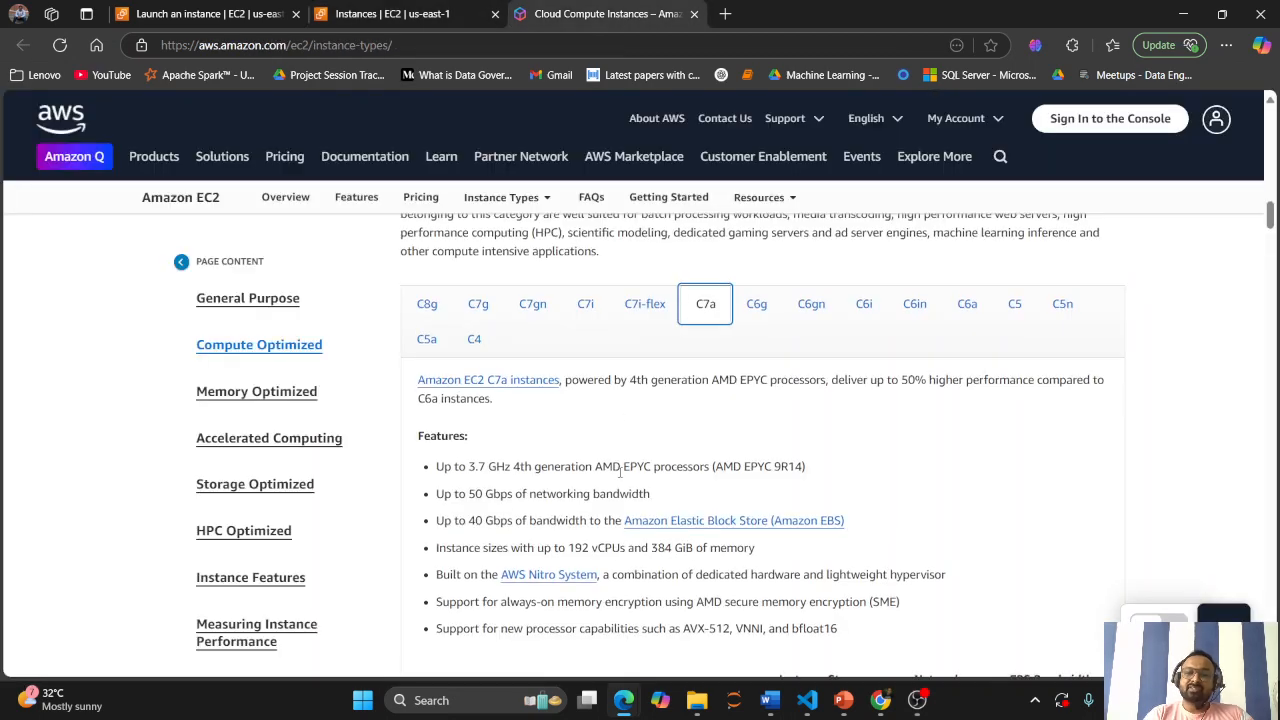
scroll(620, 473, "down", 14)
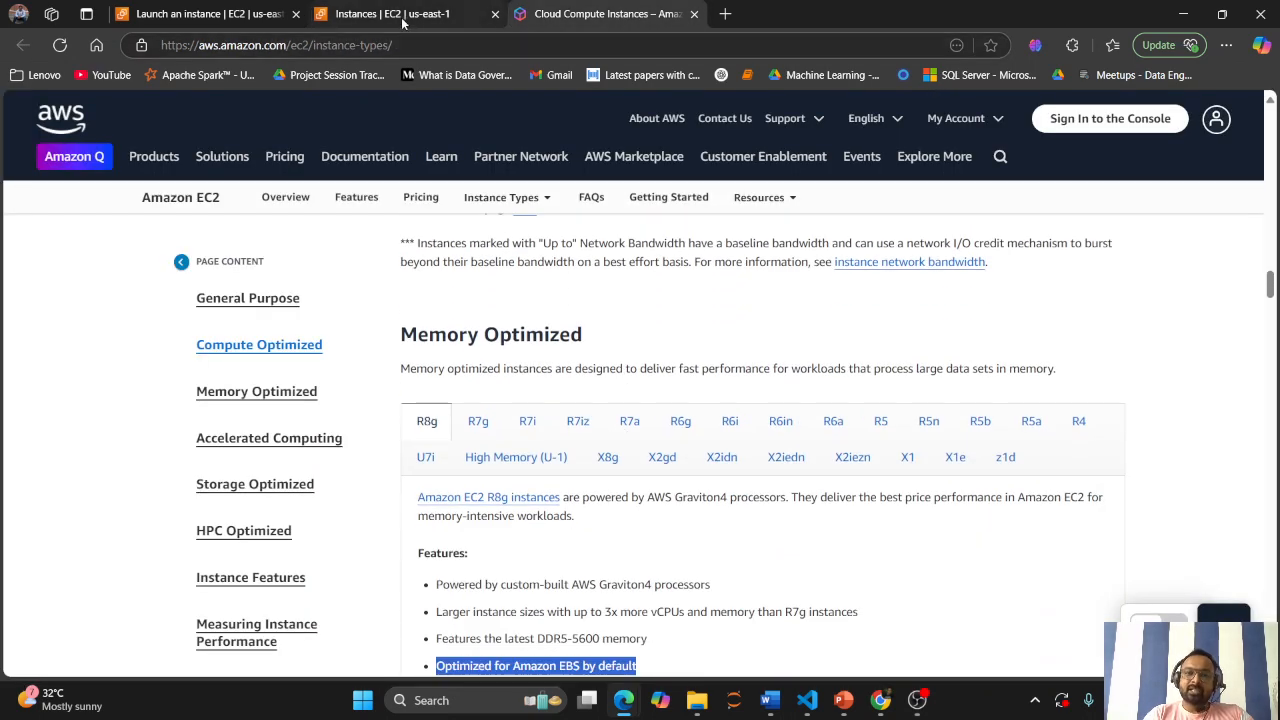
left_click(404, 20)
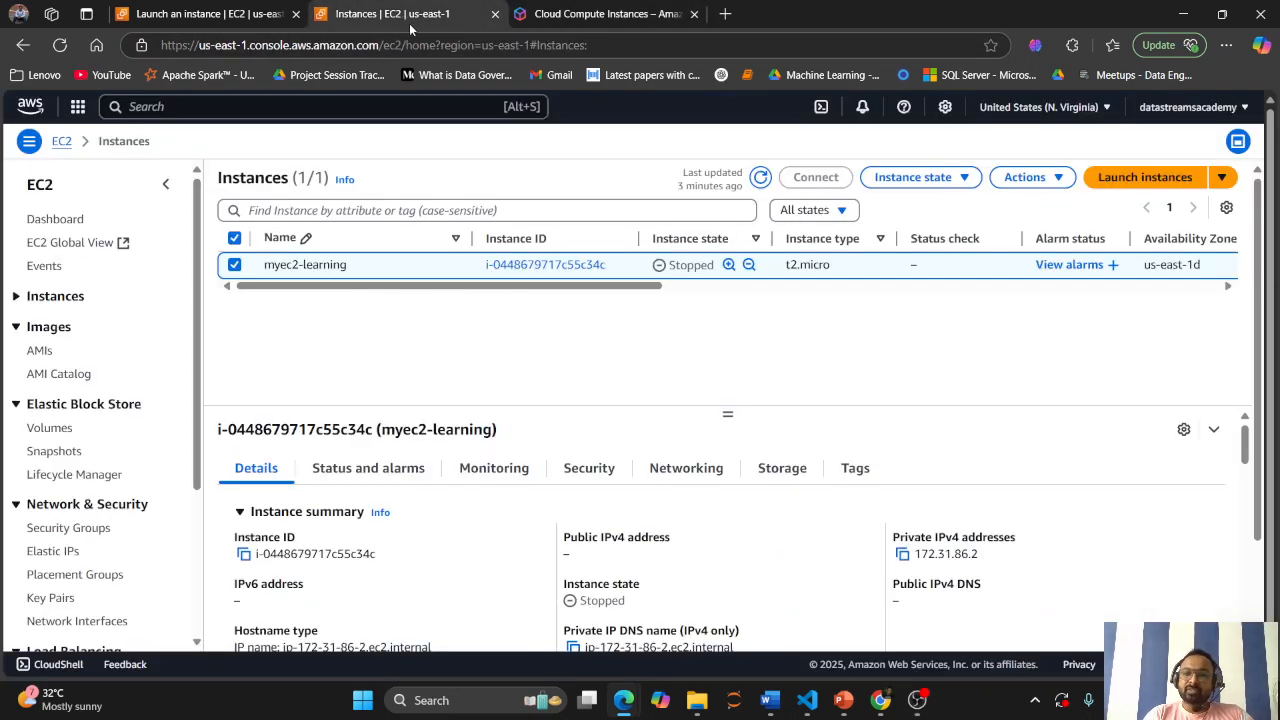
Terminate the stopped myec2-learning instance, copying its instance ID from the confirmation dialog before confirming.
left_click(965, 180)
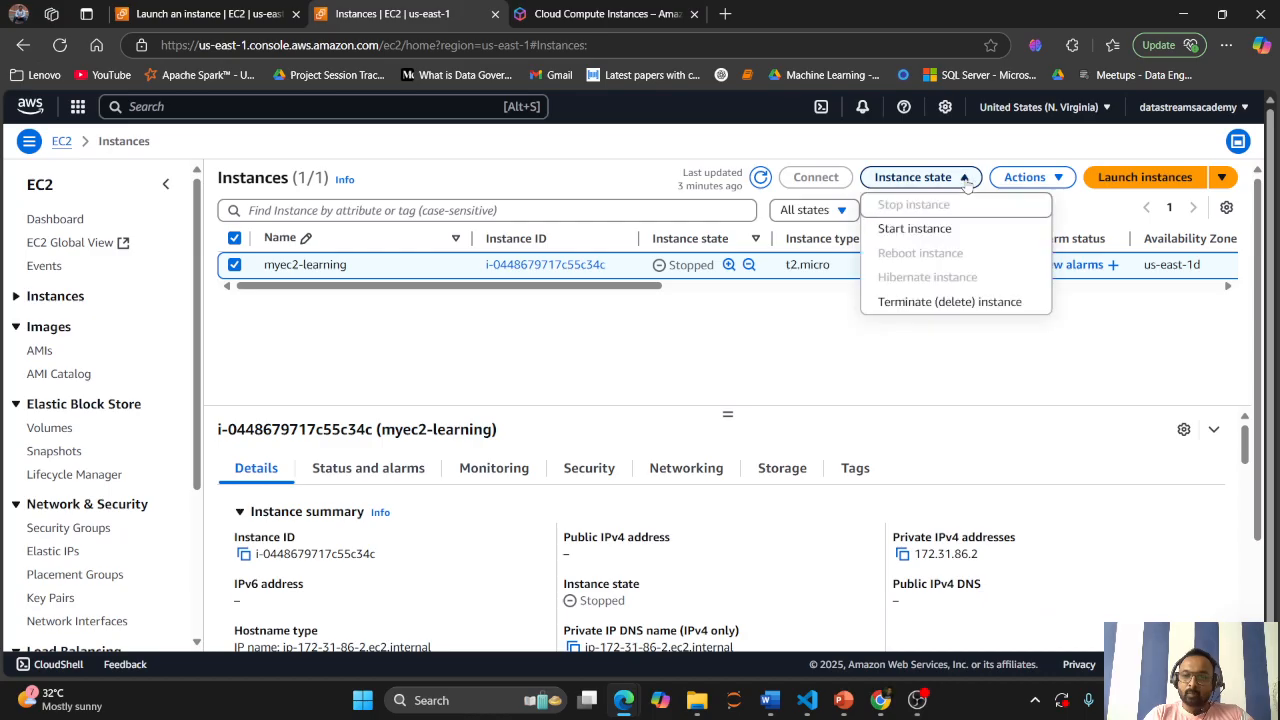
left_click(932, 303)
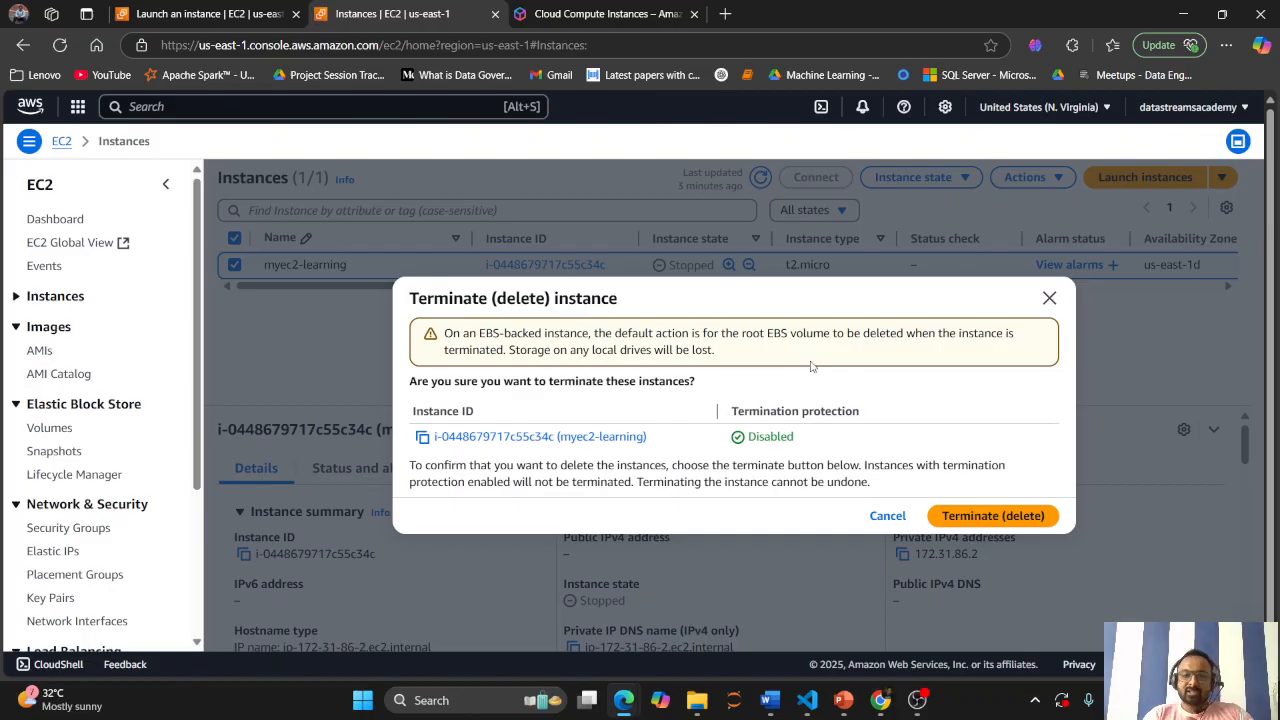
left_click(598, 441)
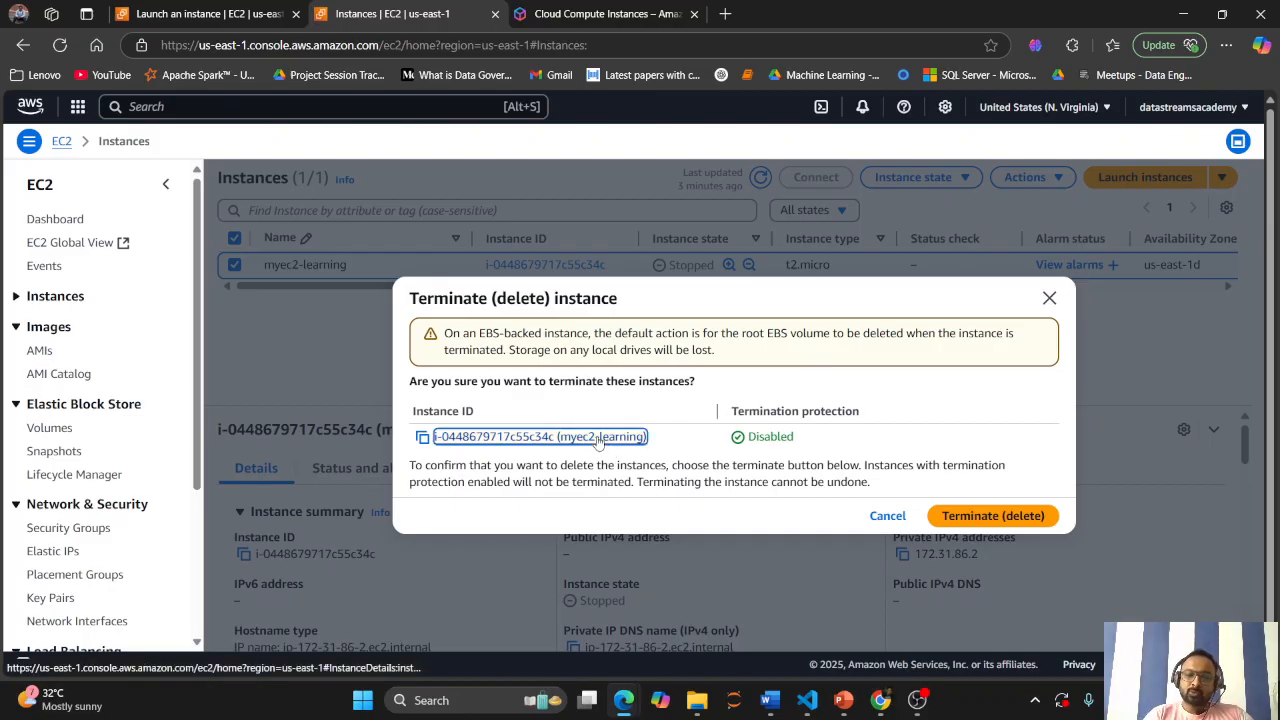
left_click(420, 439)
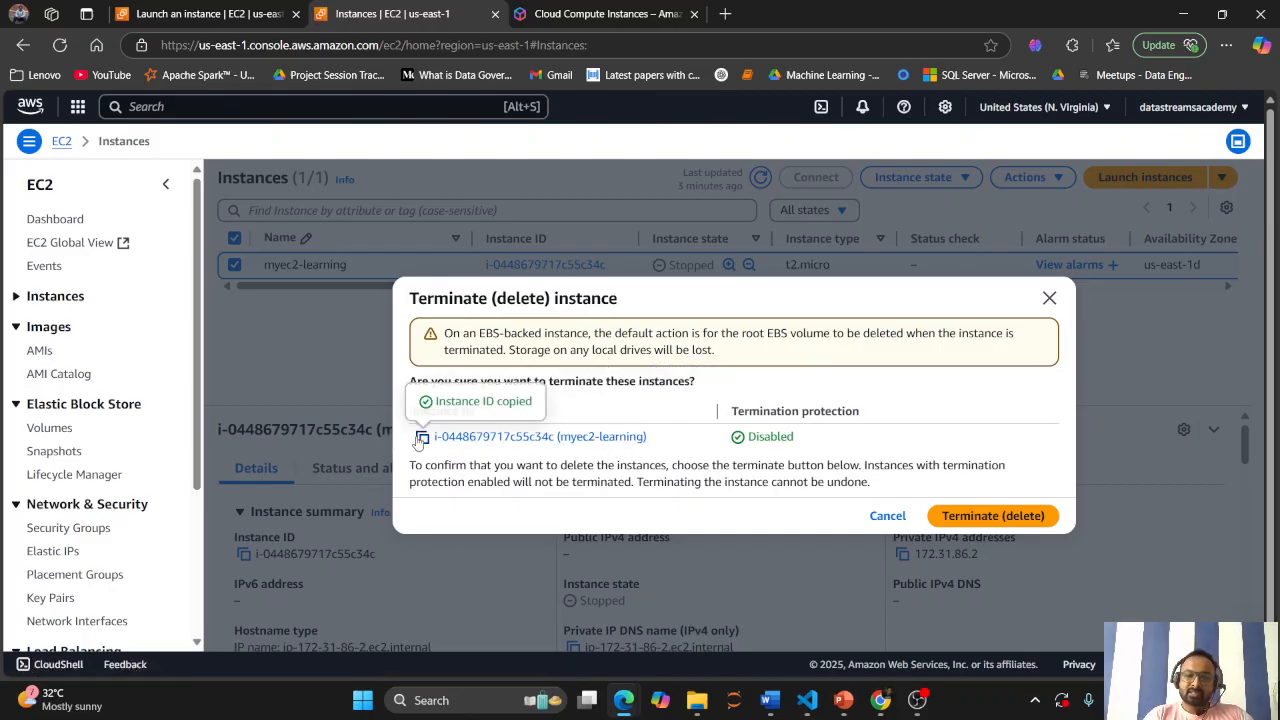
left_click(995, 516)
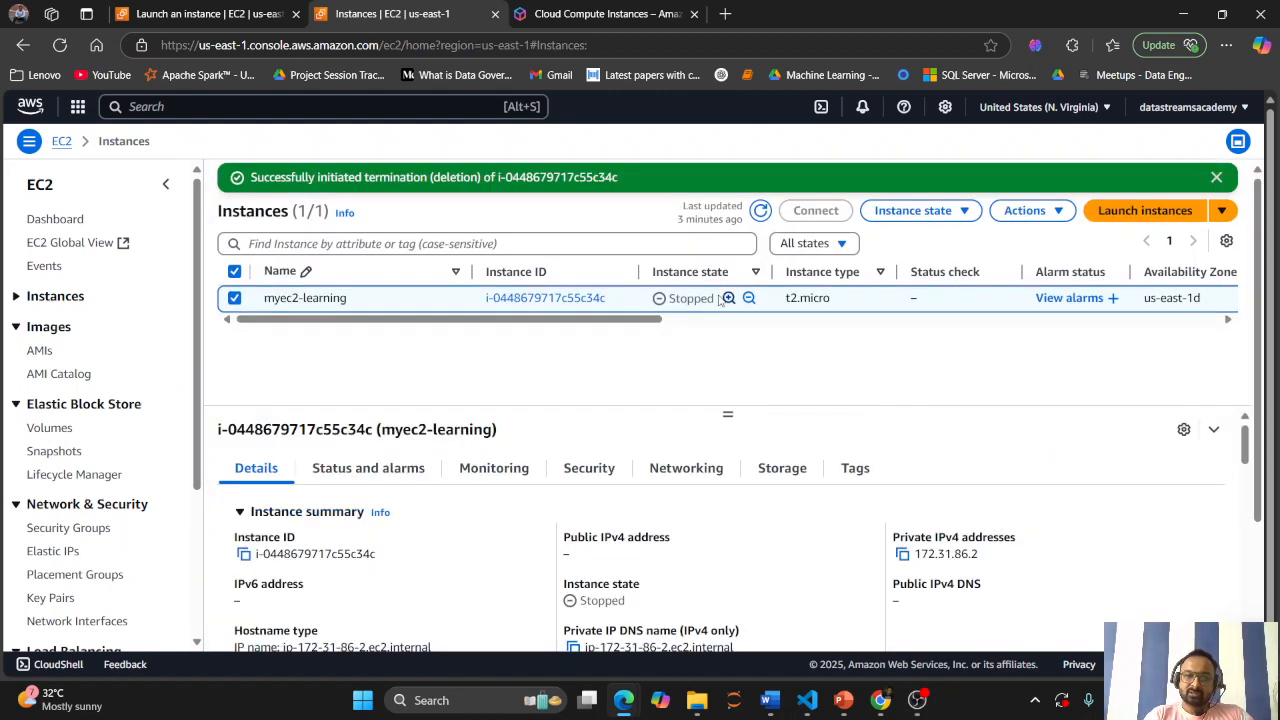
Refresh the instances list to check the termination of myec2-learning, and widen the Instance state column.
left_click(761, 210)
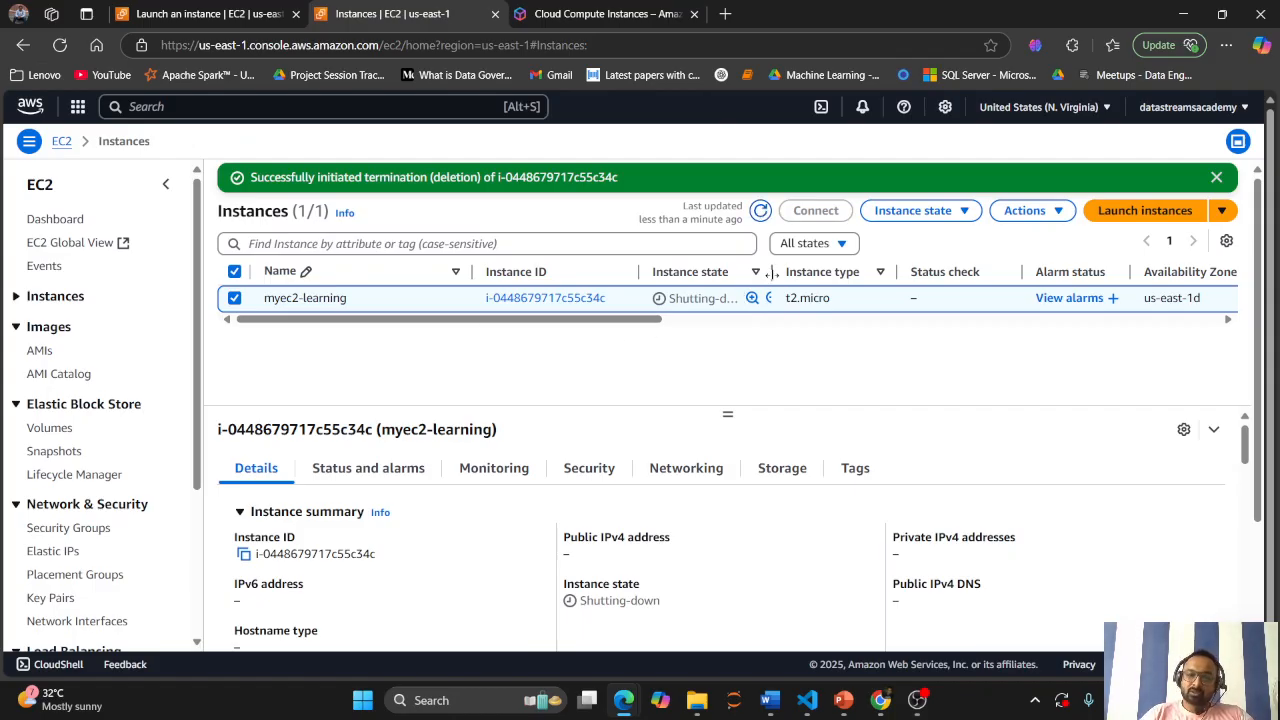
left_click_drag(773, 274, 864, 278)
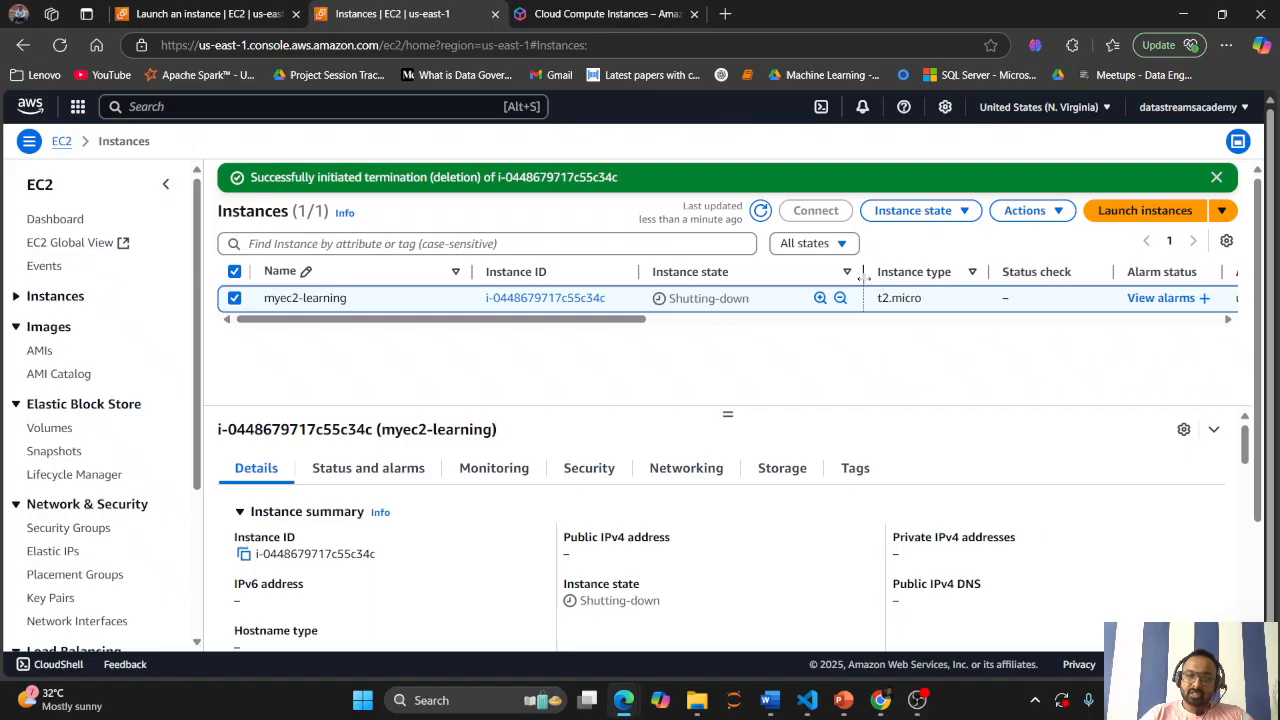
left_click(964, 211)
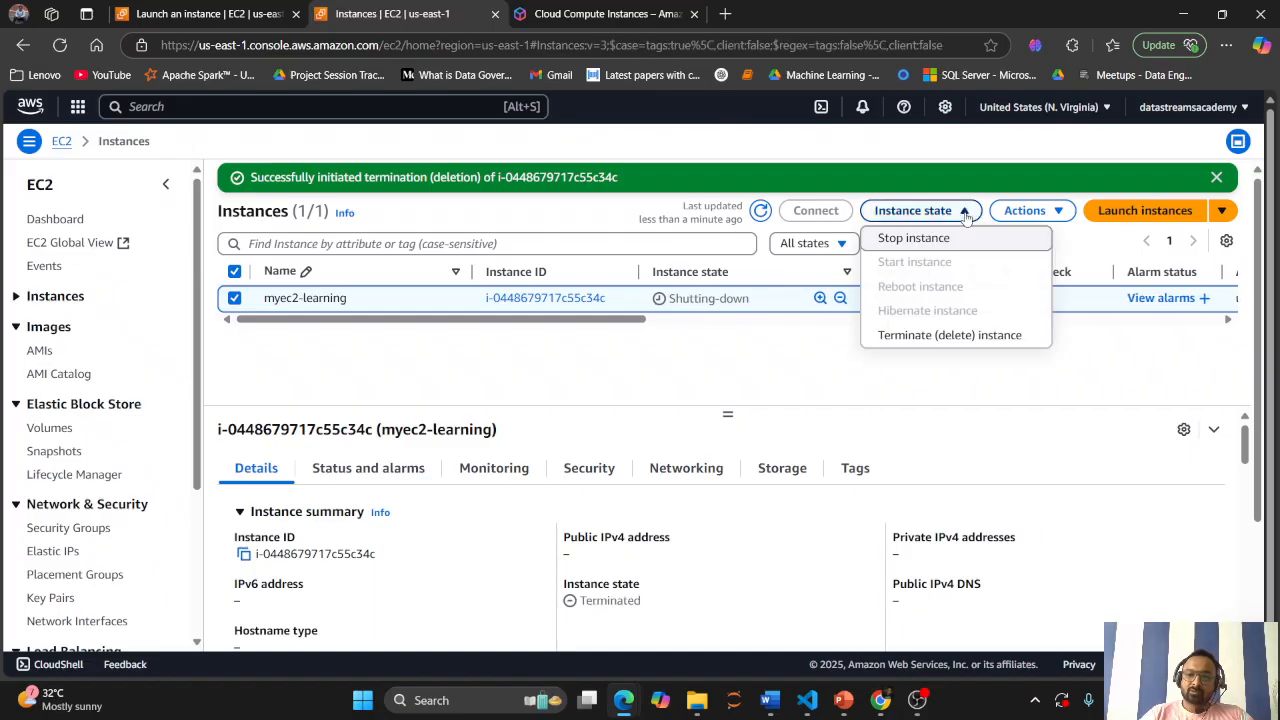
left_click(750, 402)
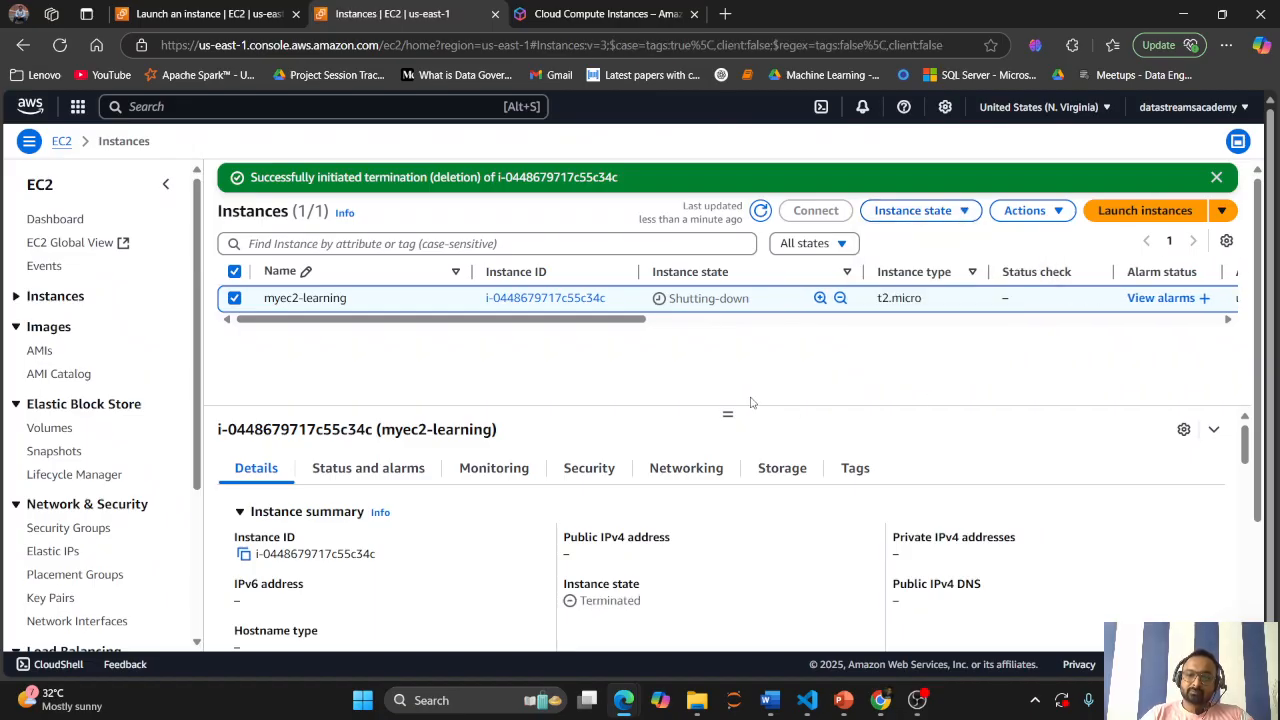
left_click(761, 212)
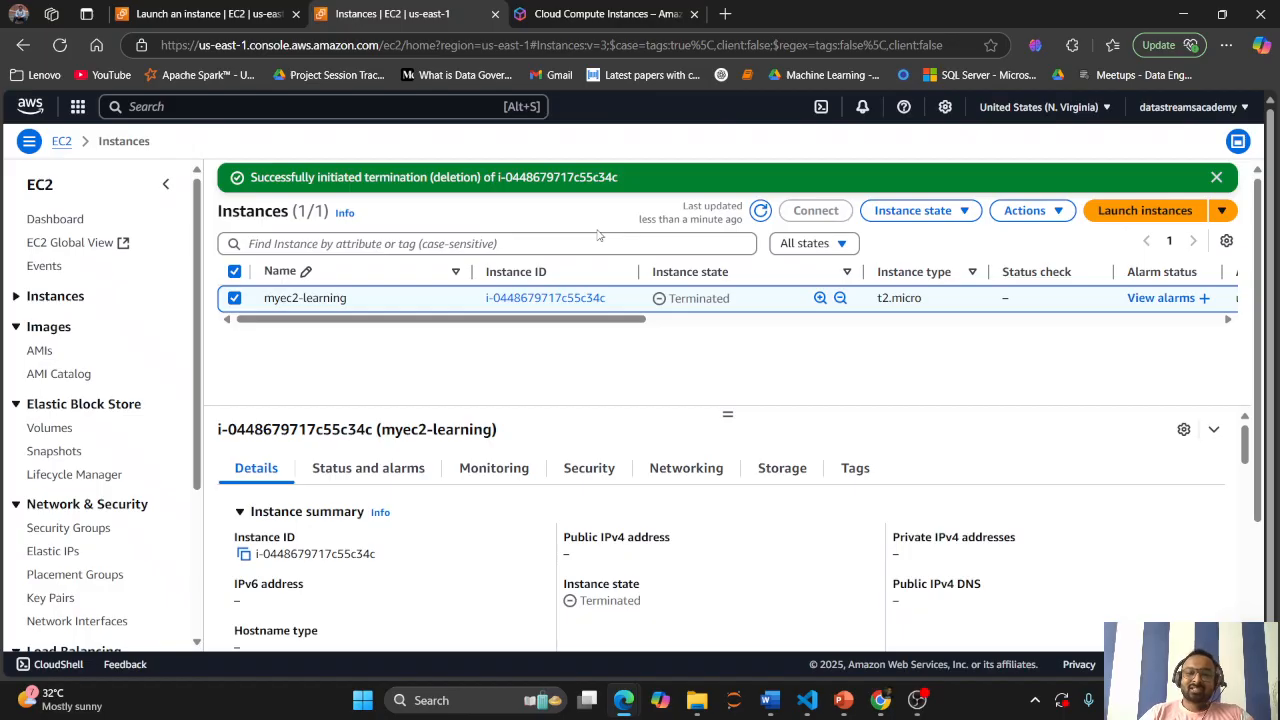
left_click(761, 212)
scroll(471, 384, "down", 2)
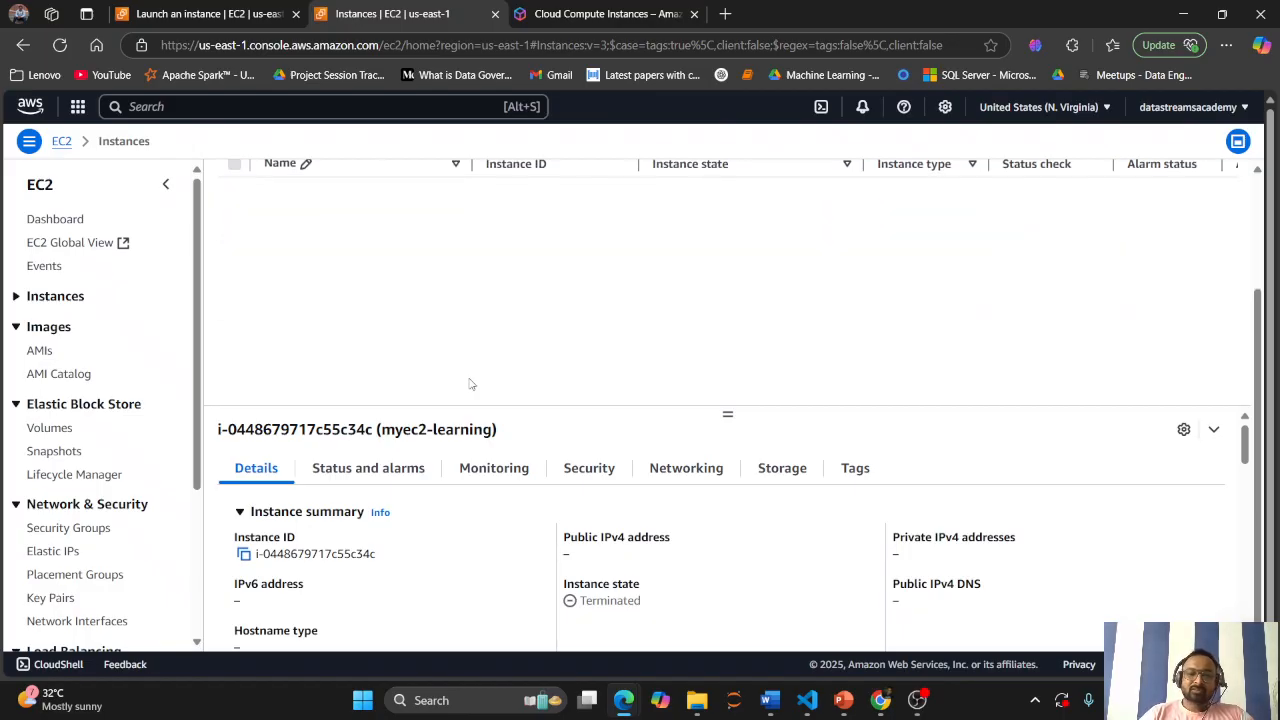
scroll(471, 384, "up", 3)
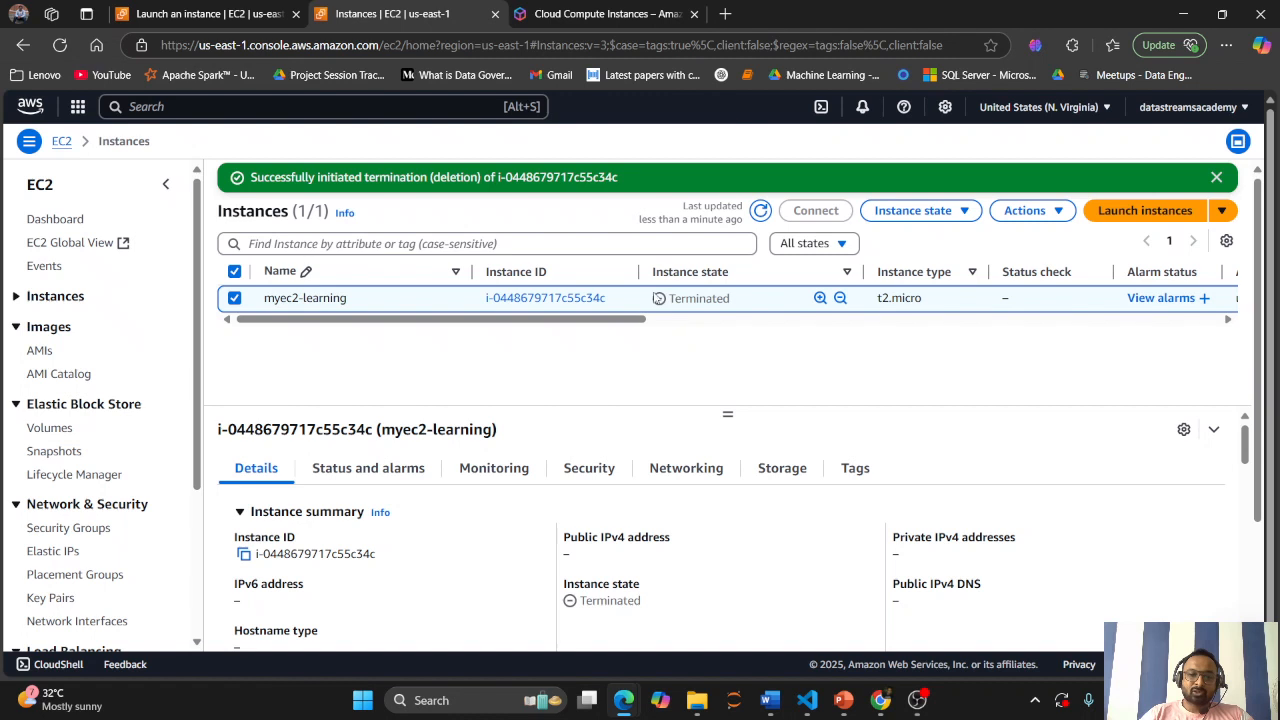